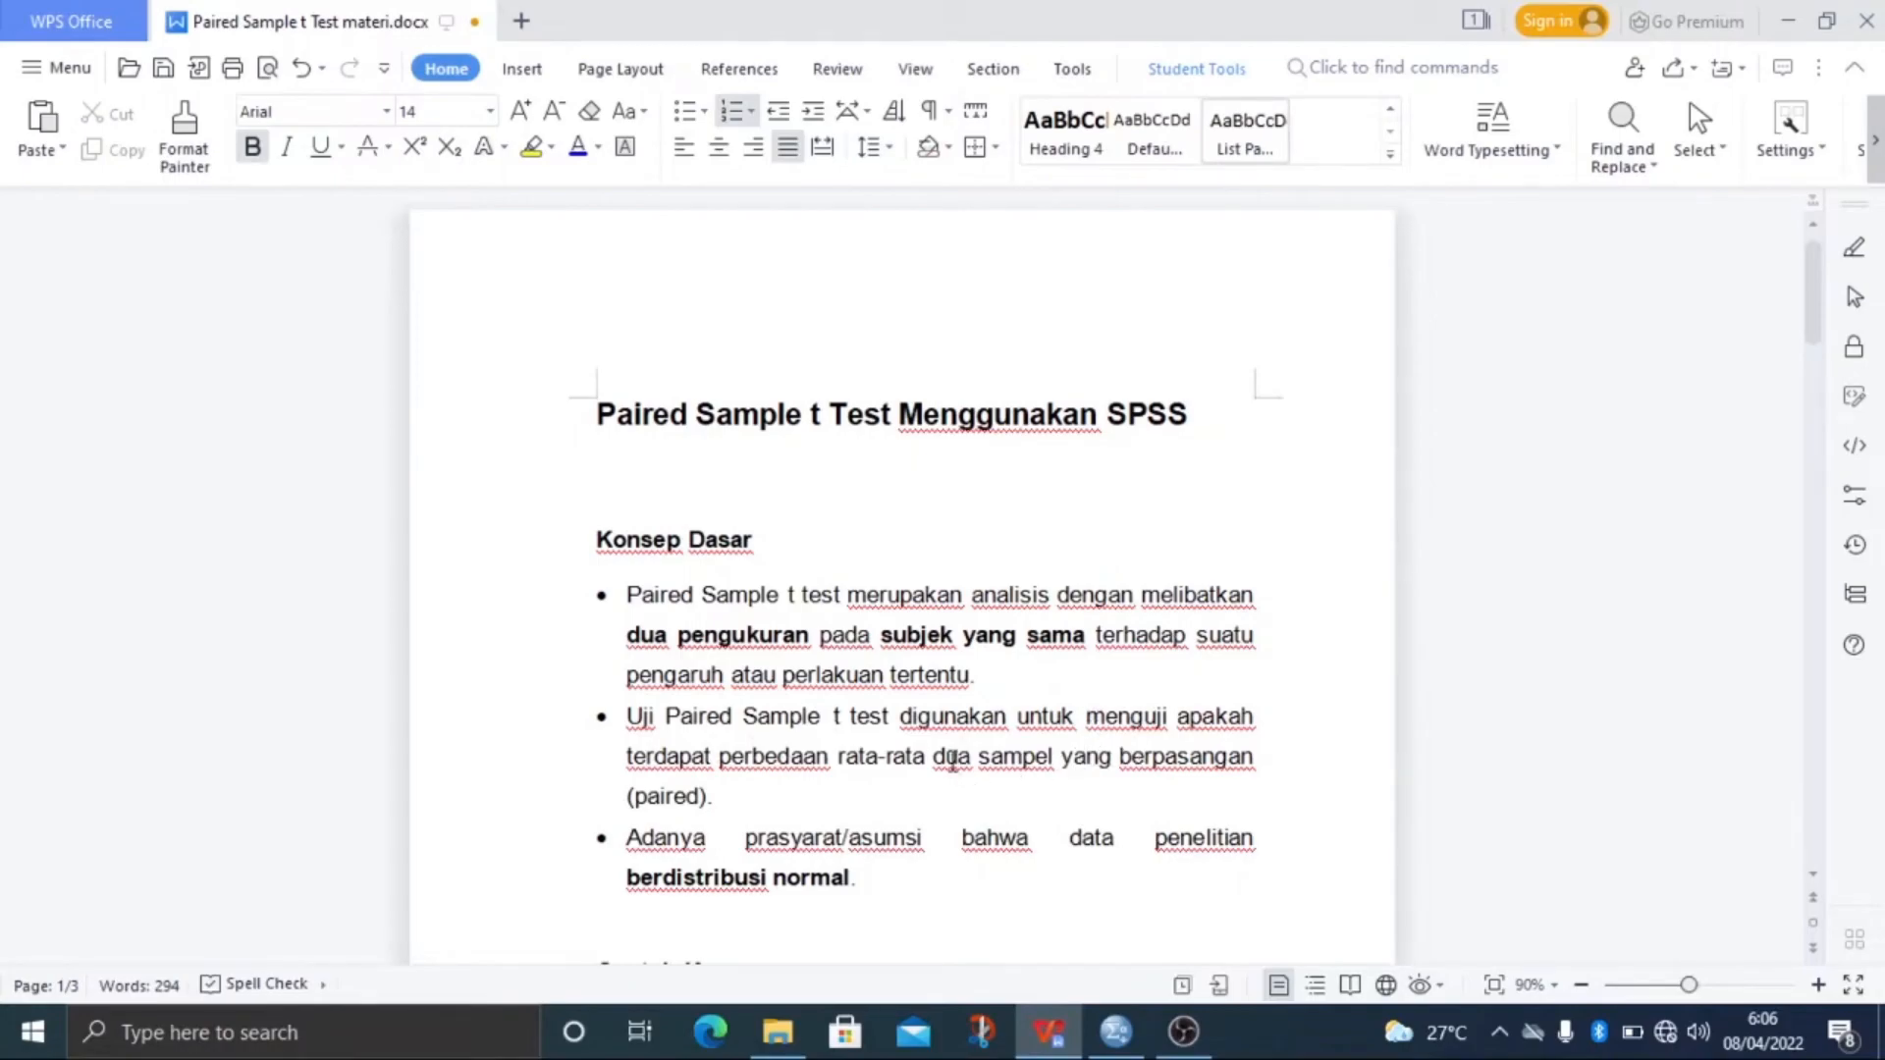
Read the Konsep Dasar section, examining the two-measurement design, same-subject requirement and normality assumption of the paired sample t test.
left_click(1168, 758)
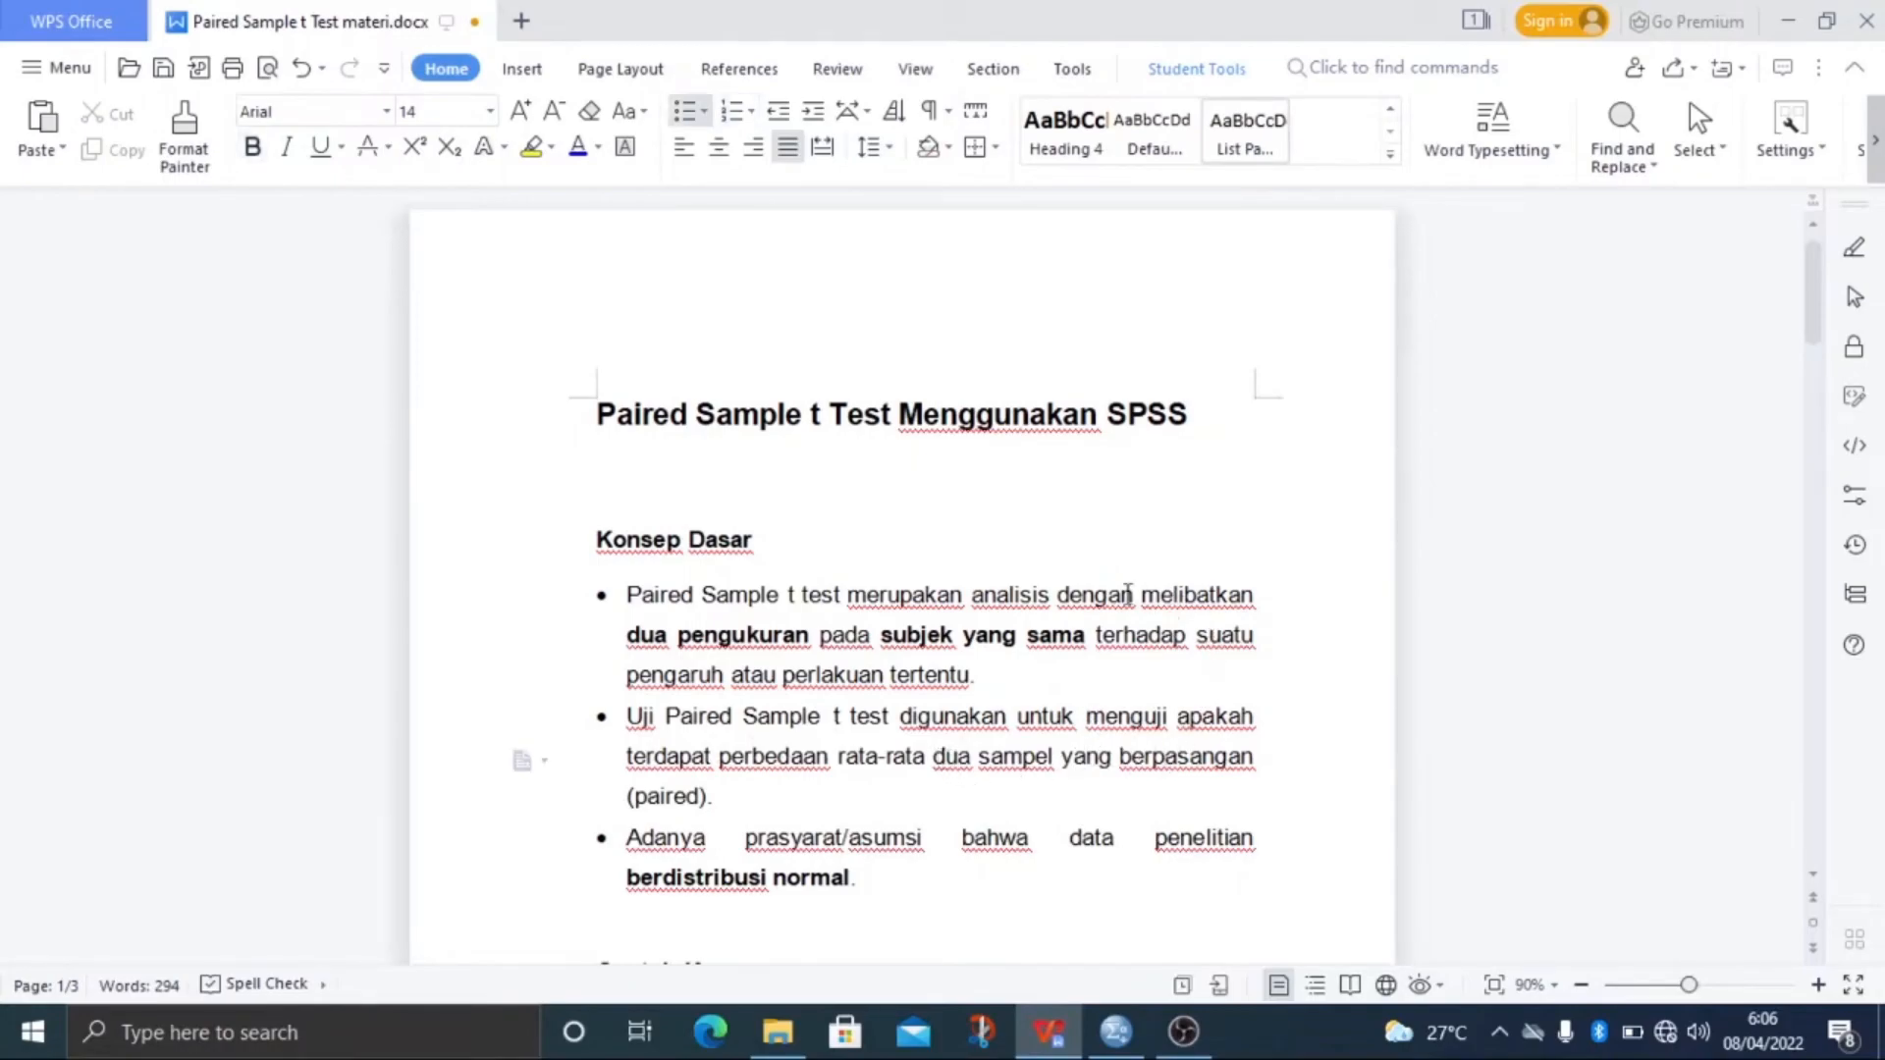
double_click(845, 636)
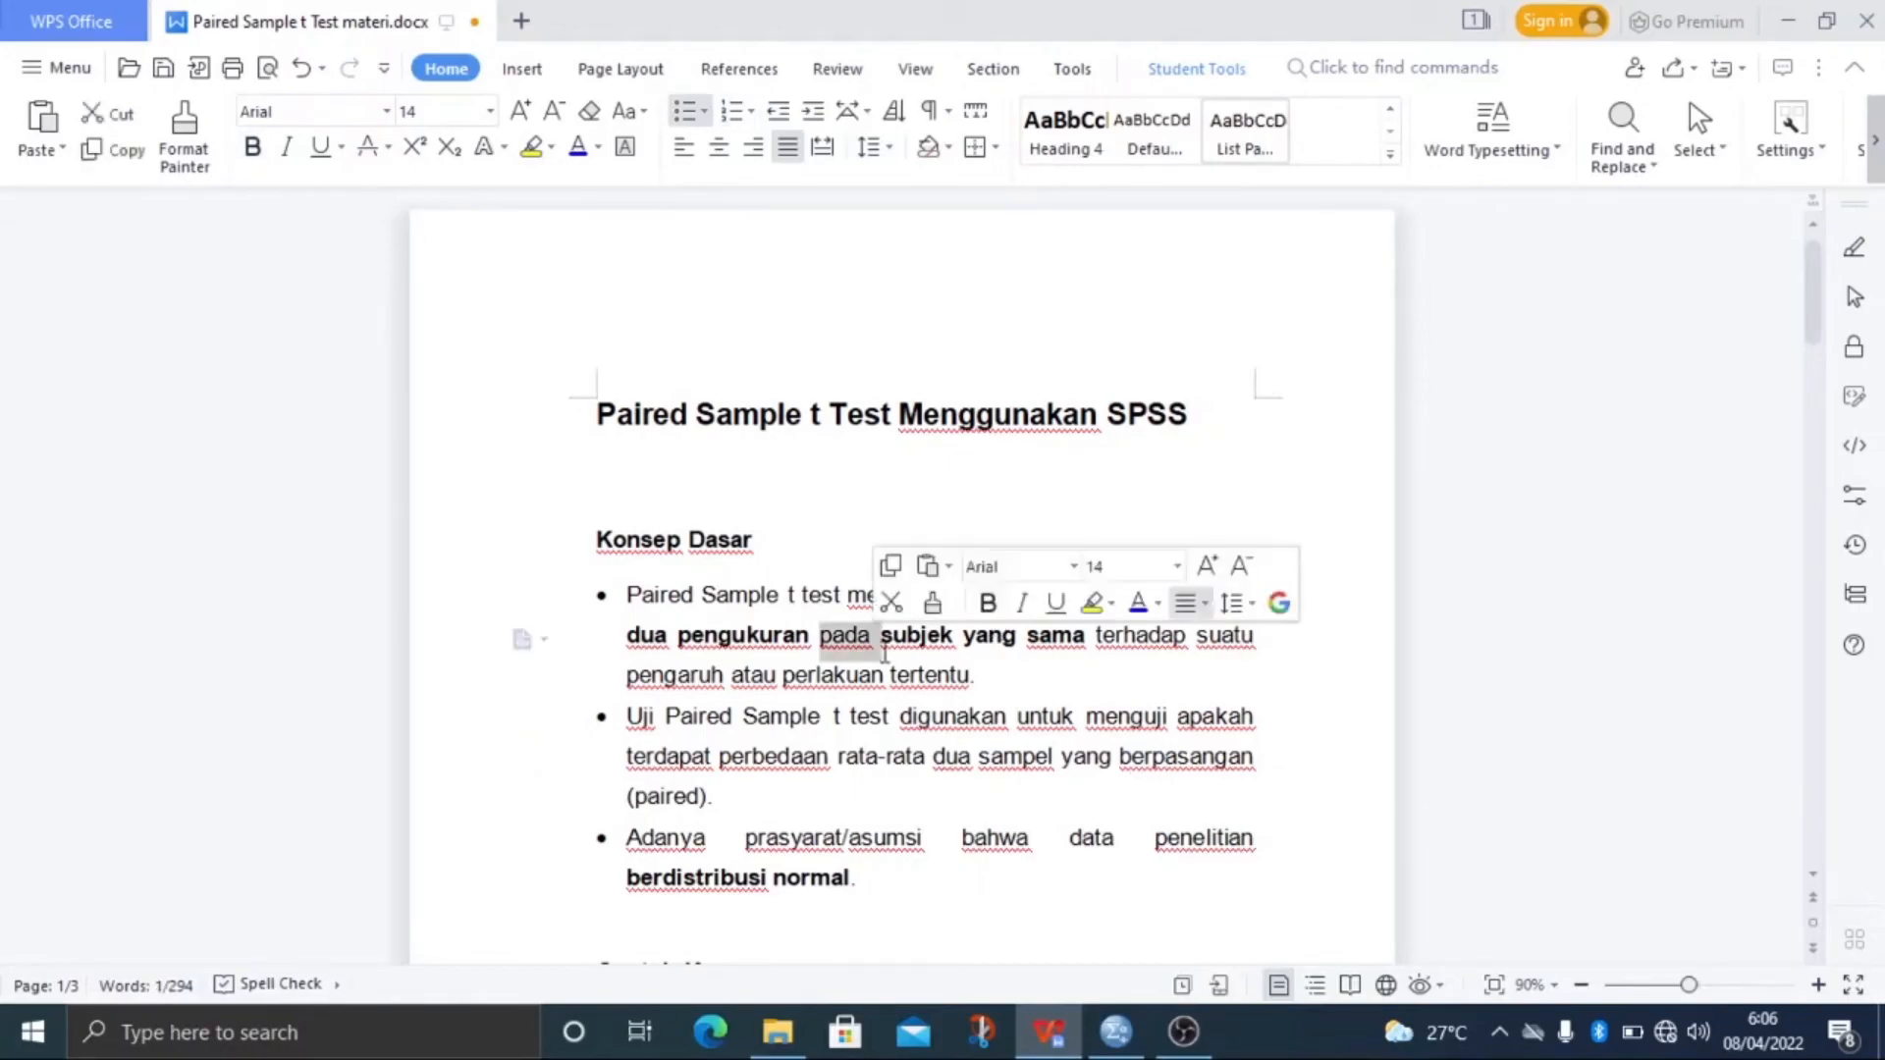
left_click(887, 649)
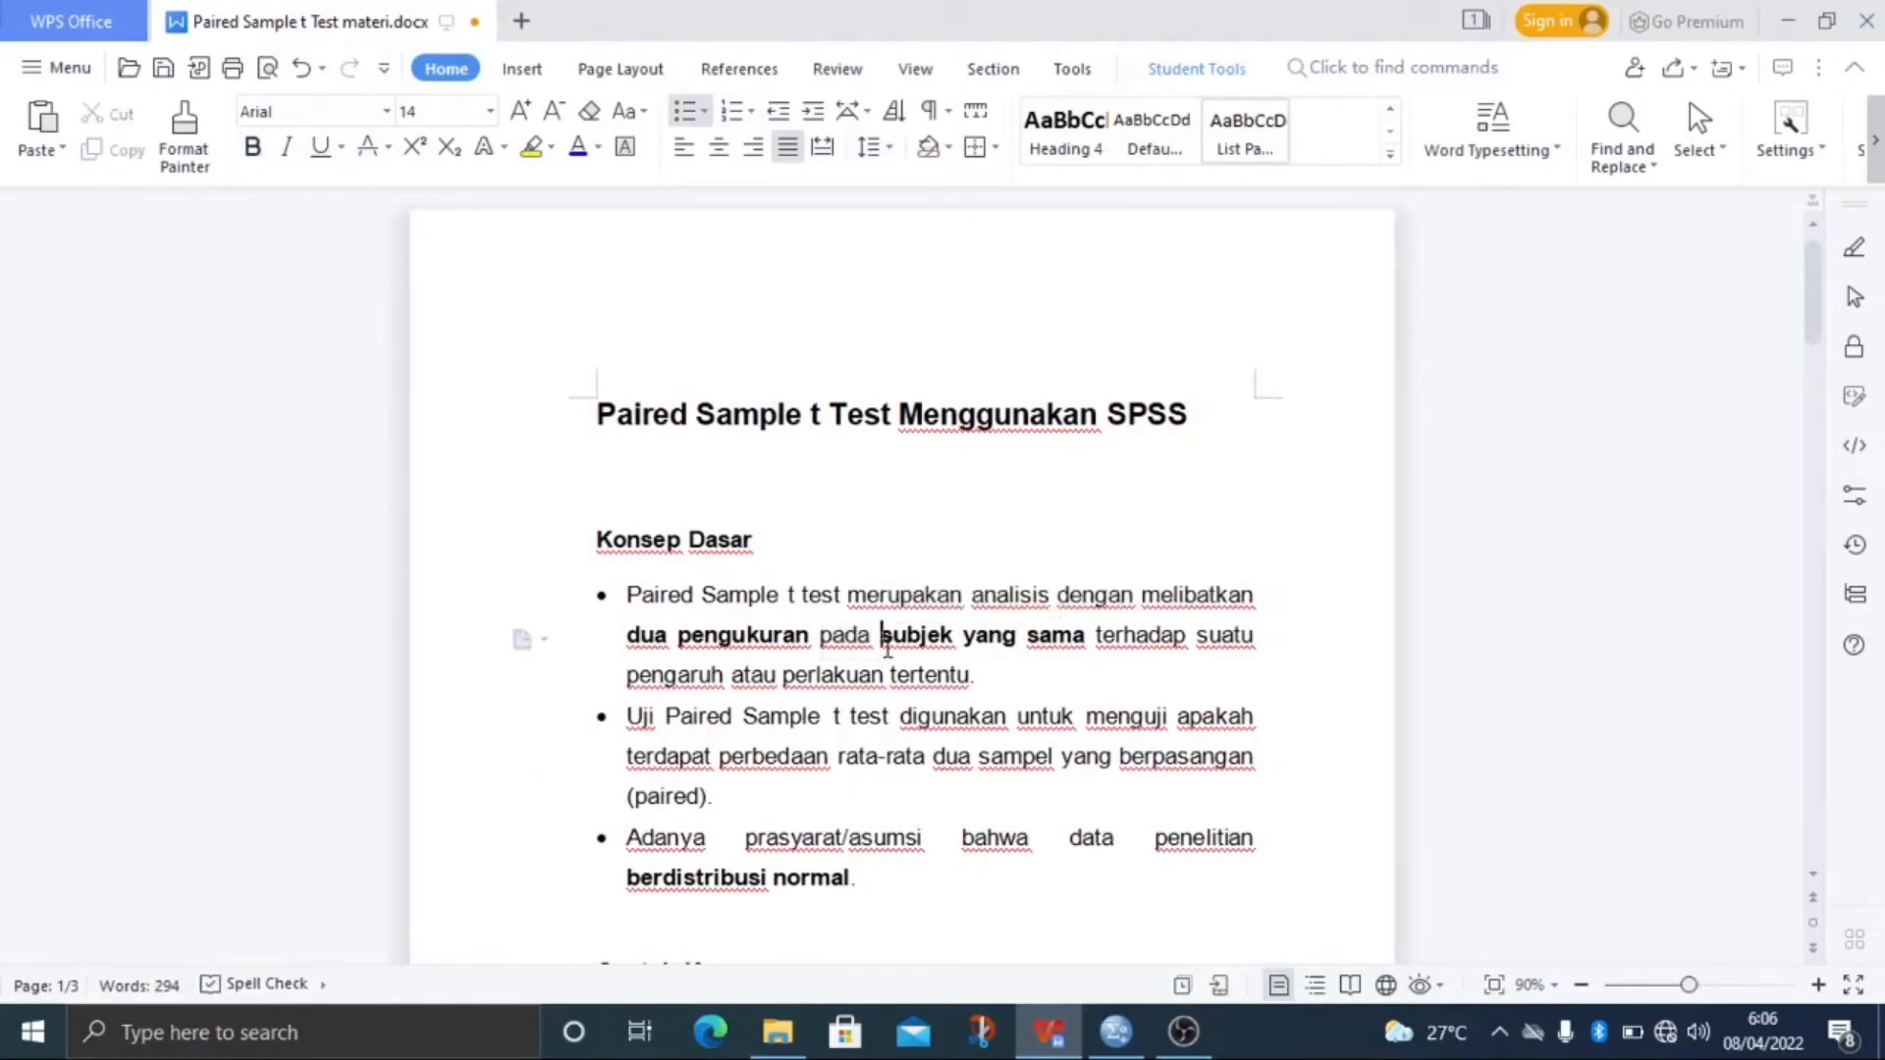
left_click(1089, 644)
left_click(1097, 635)
left_click(814, 633)
left_click(1026, 685)
left_click(869, 886)
left_click(951, 842)
left_click(872, 879)
Review the Contoh Kasus description of the special diet treatment and its Tekanan Darah table of measurements before and after.
scroll(864, 877, "down", 3)
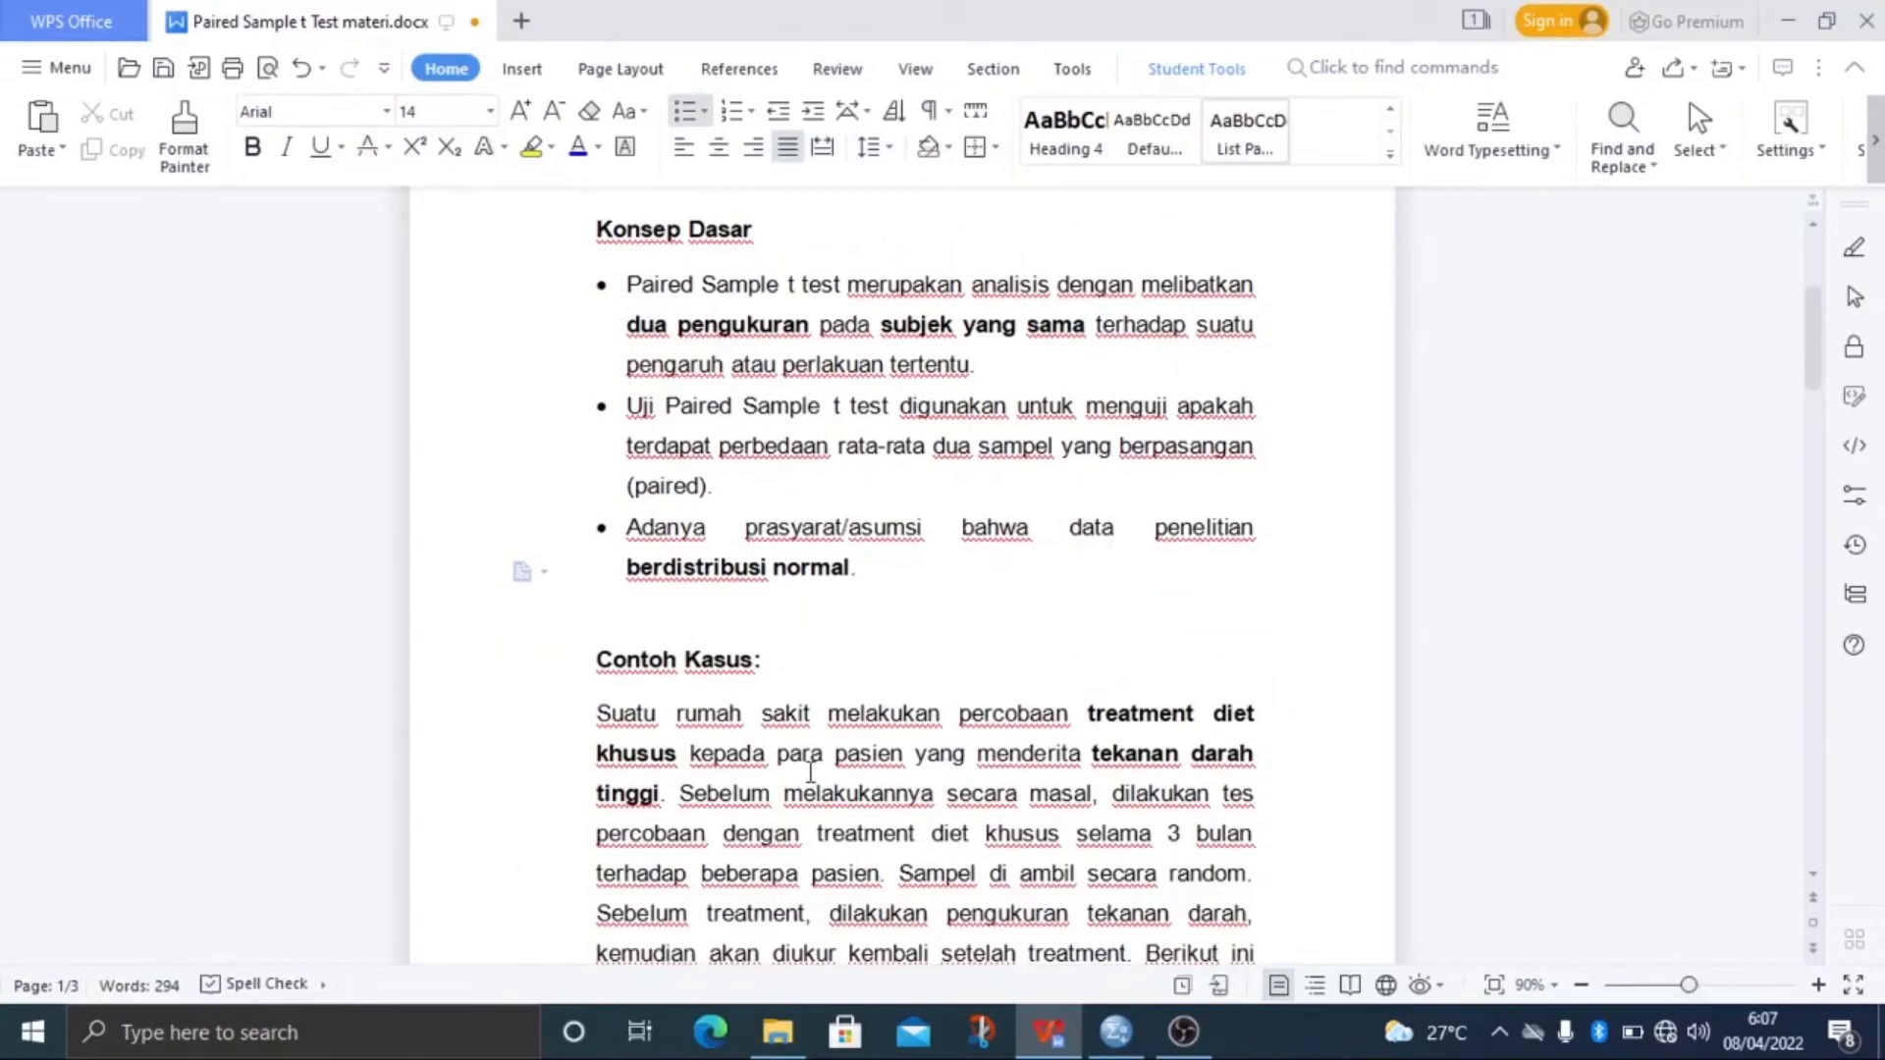
scroll(831, 640, "down", 2)
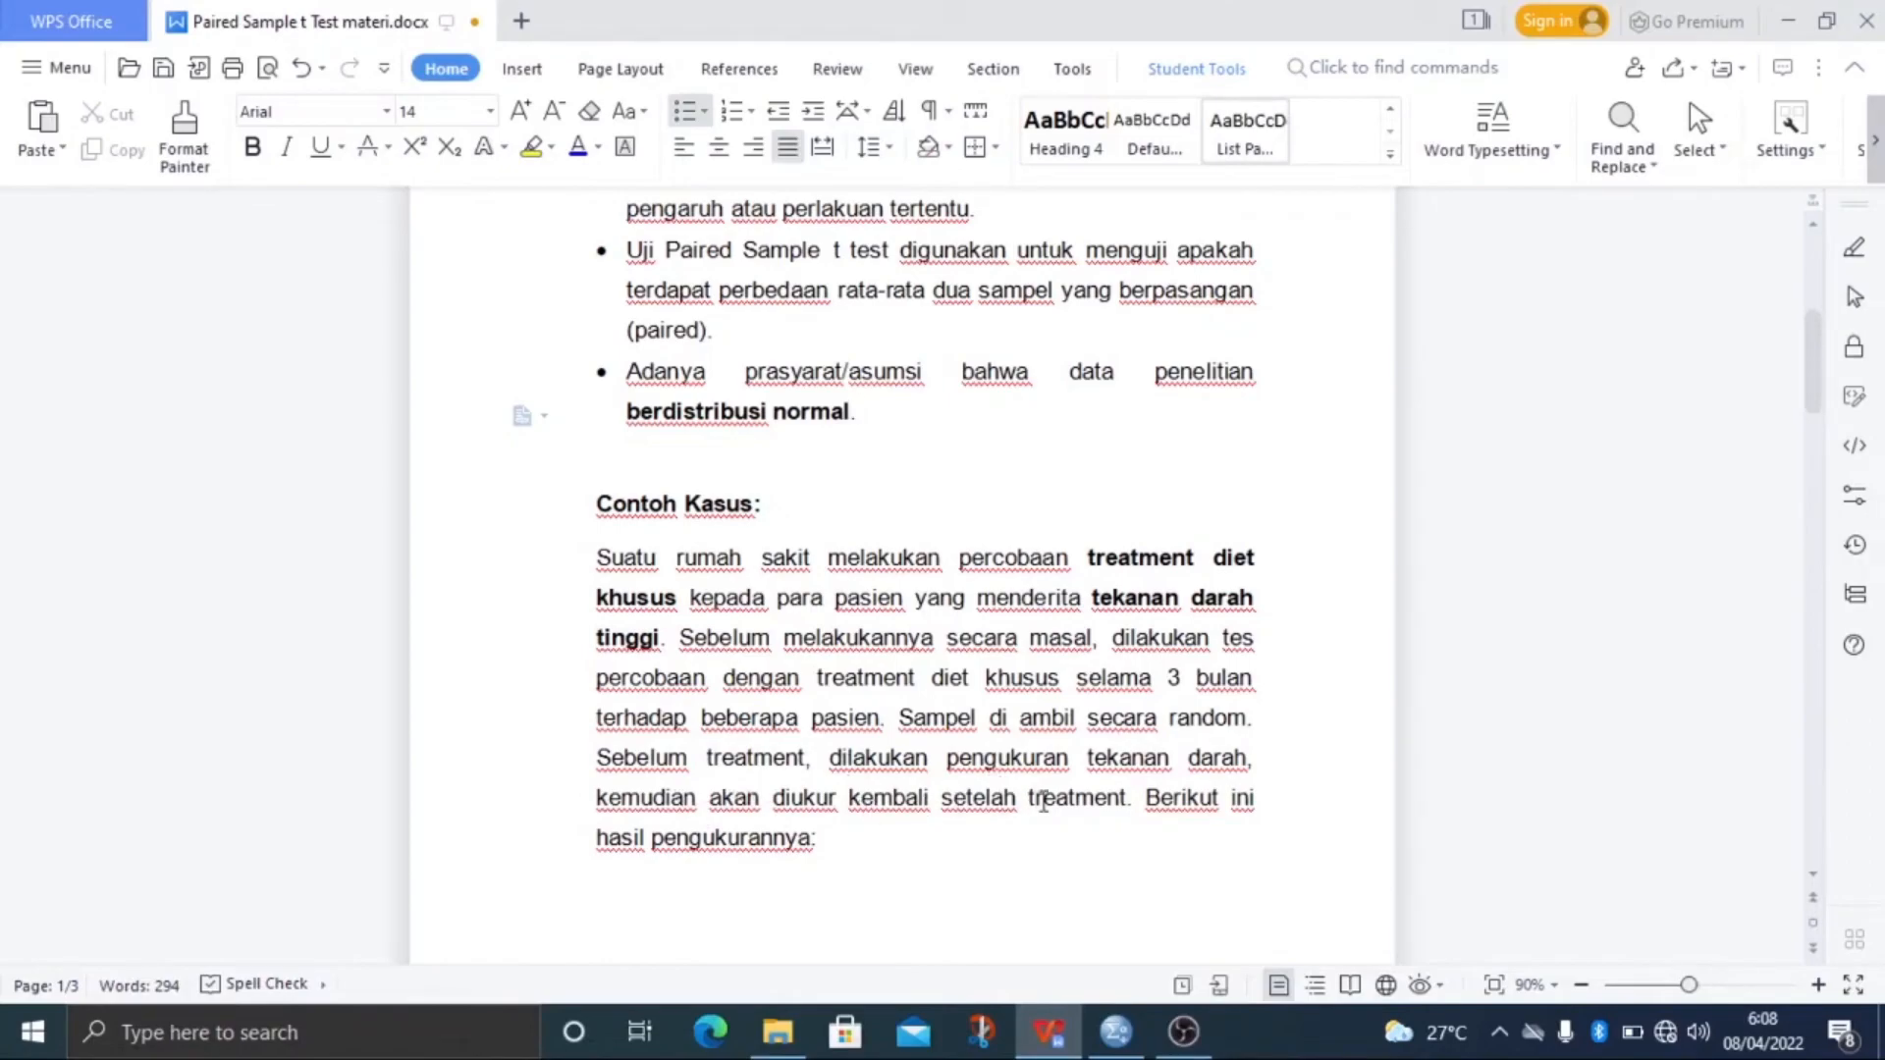
left_click(1161, 798)
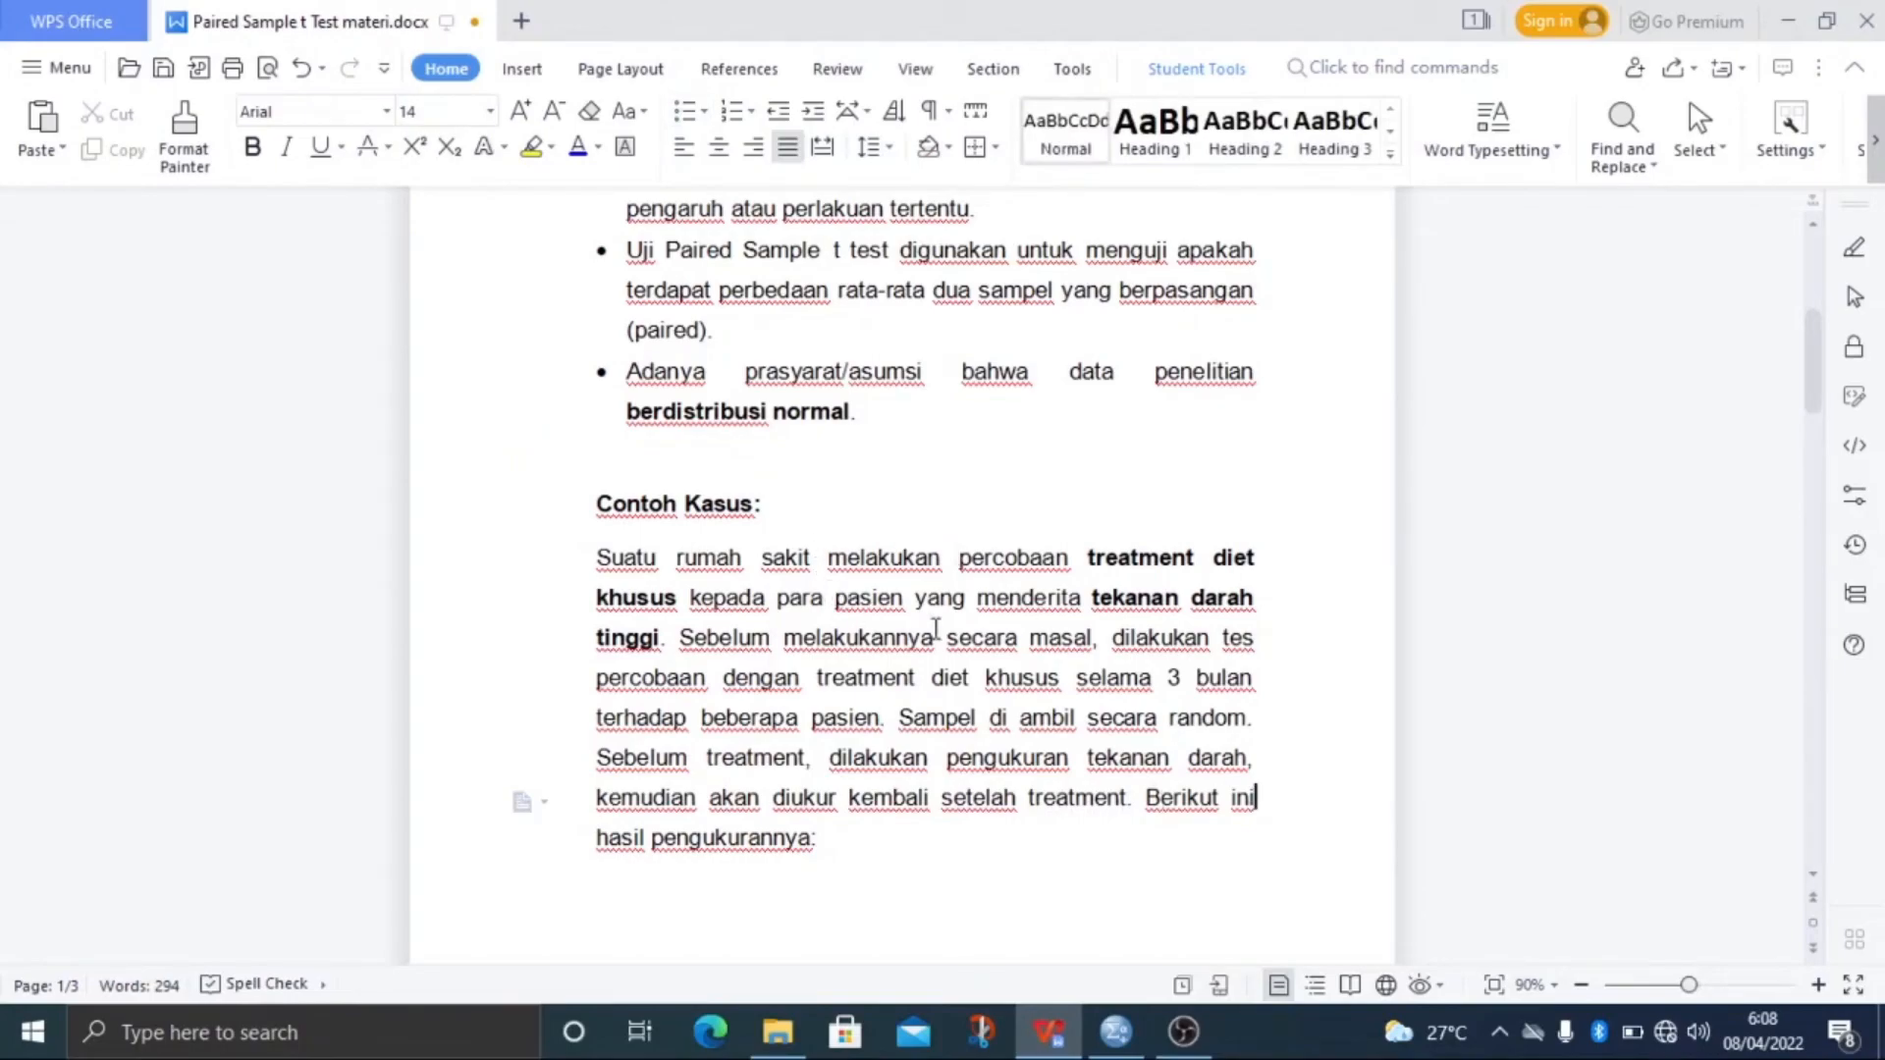
left_click(1088, 599)
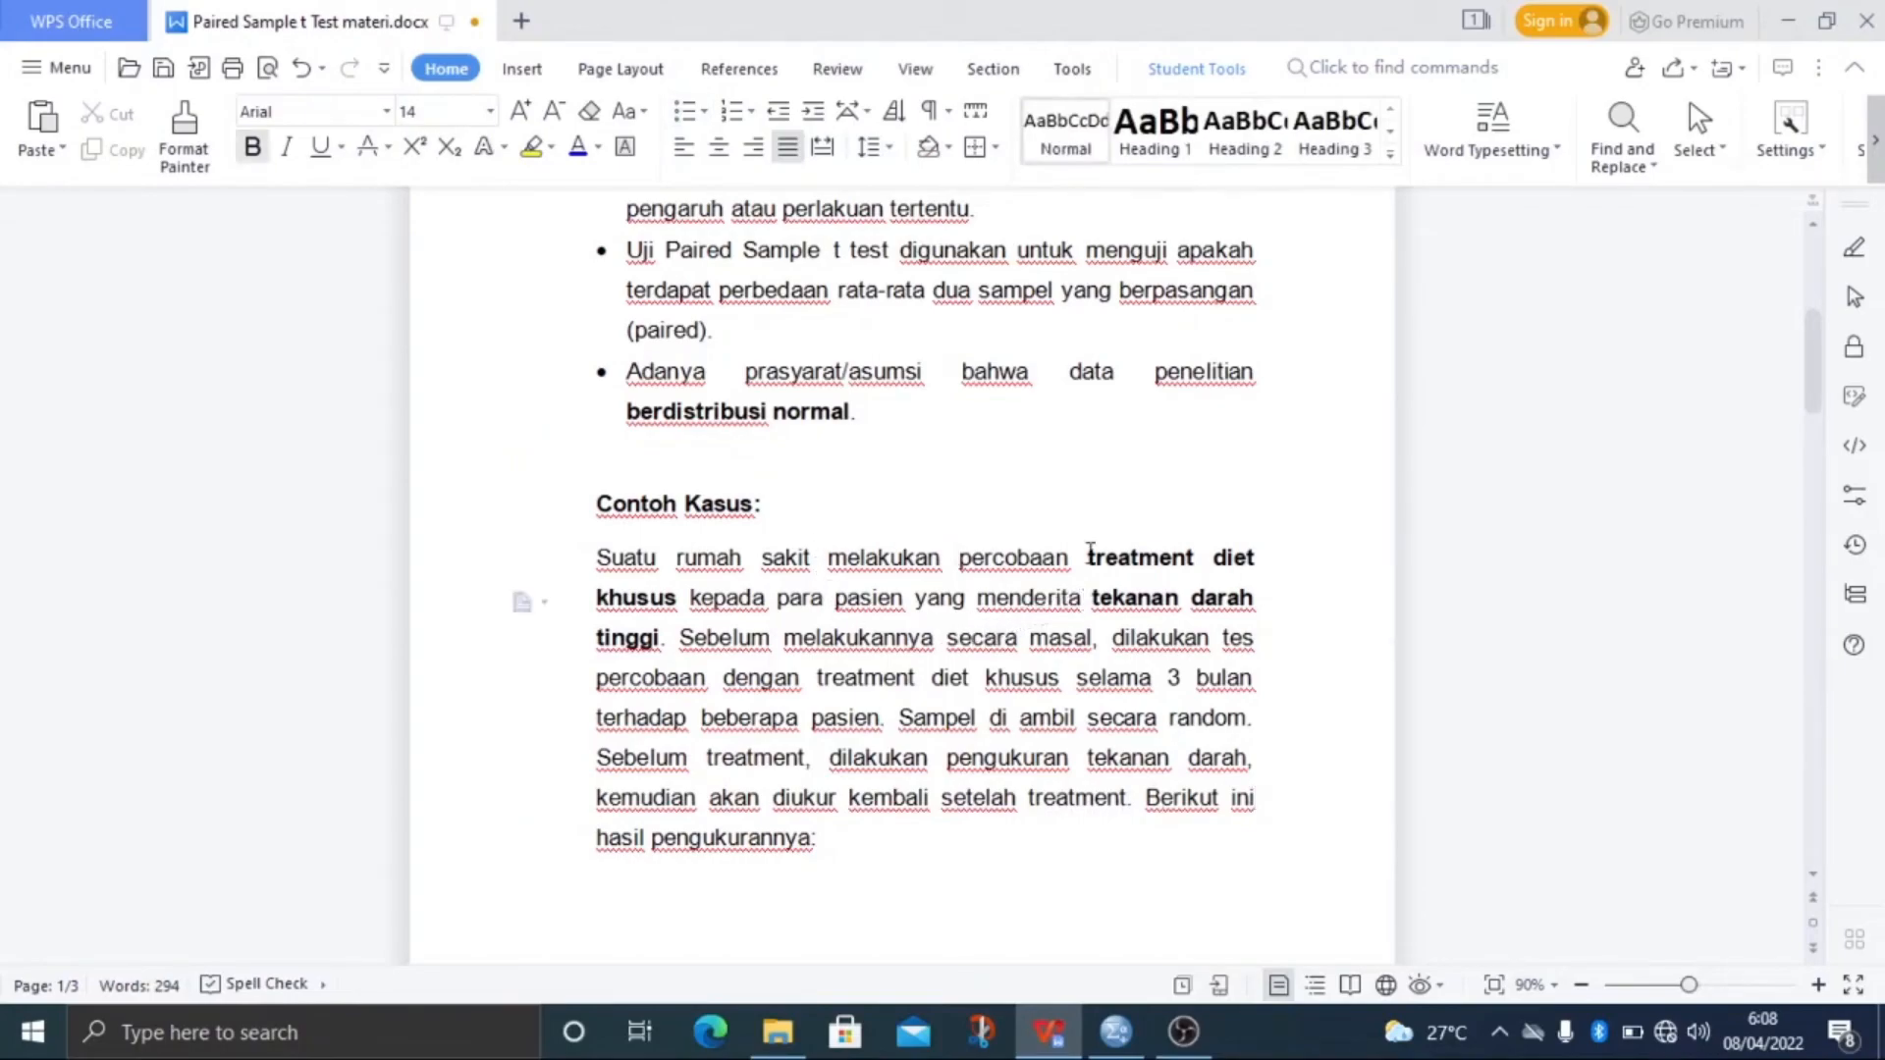
left_click(1089, 554)
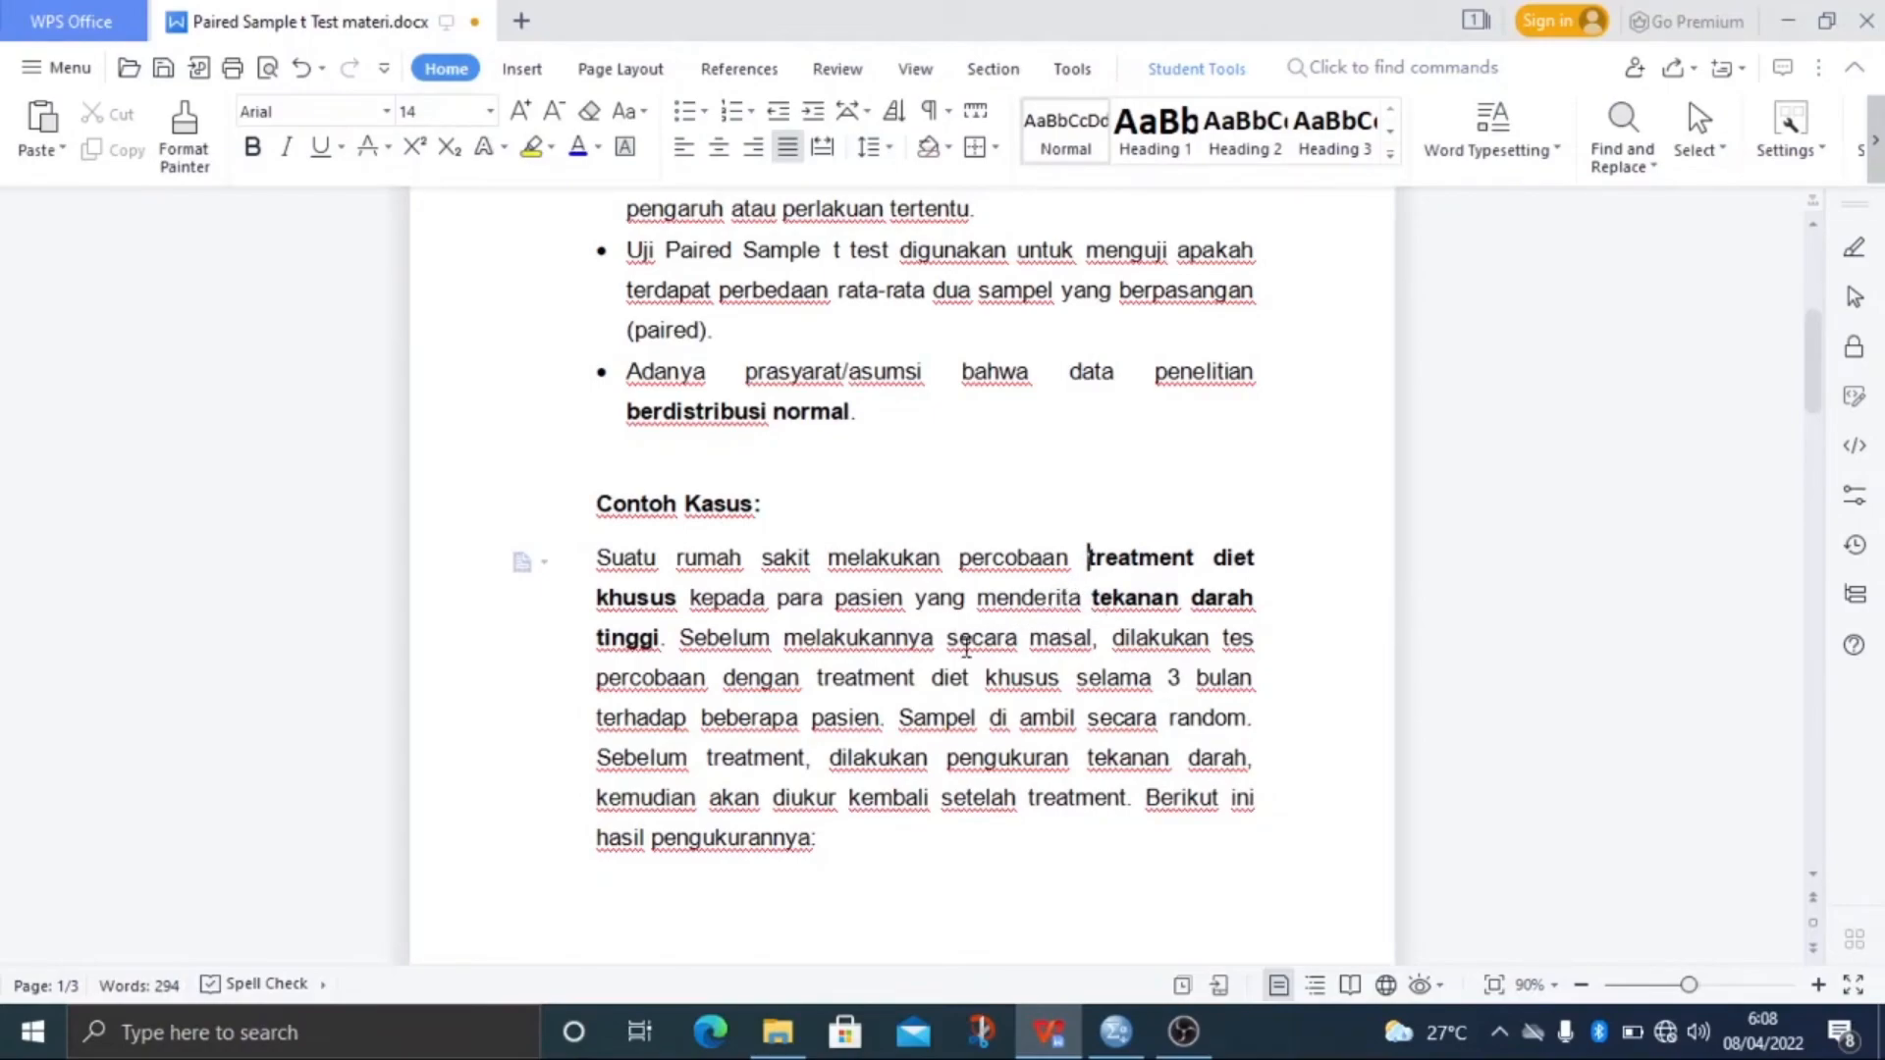
left_click(848, 797)
scroll(846, 792, "down", 3)
scroll(854, 791, "down", 3)
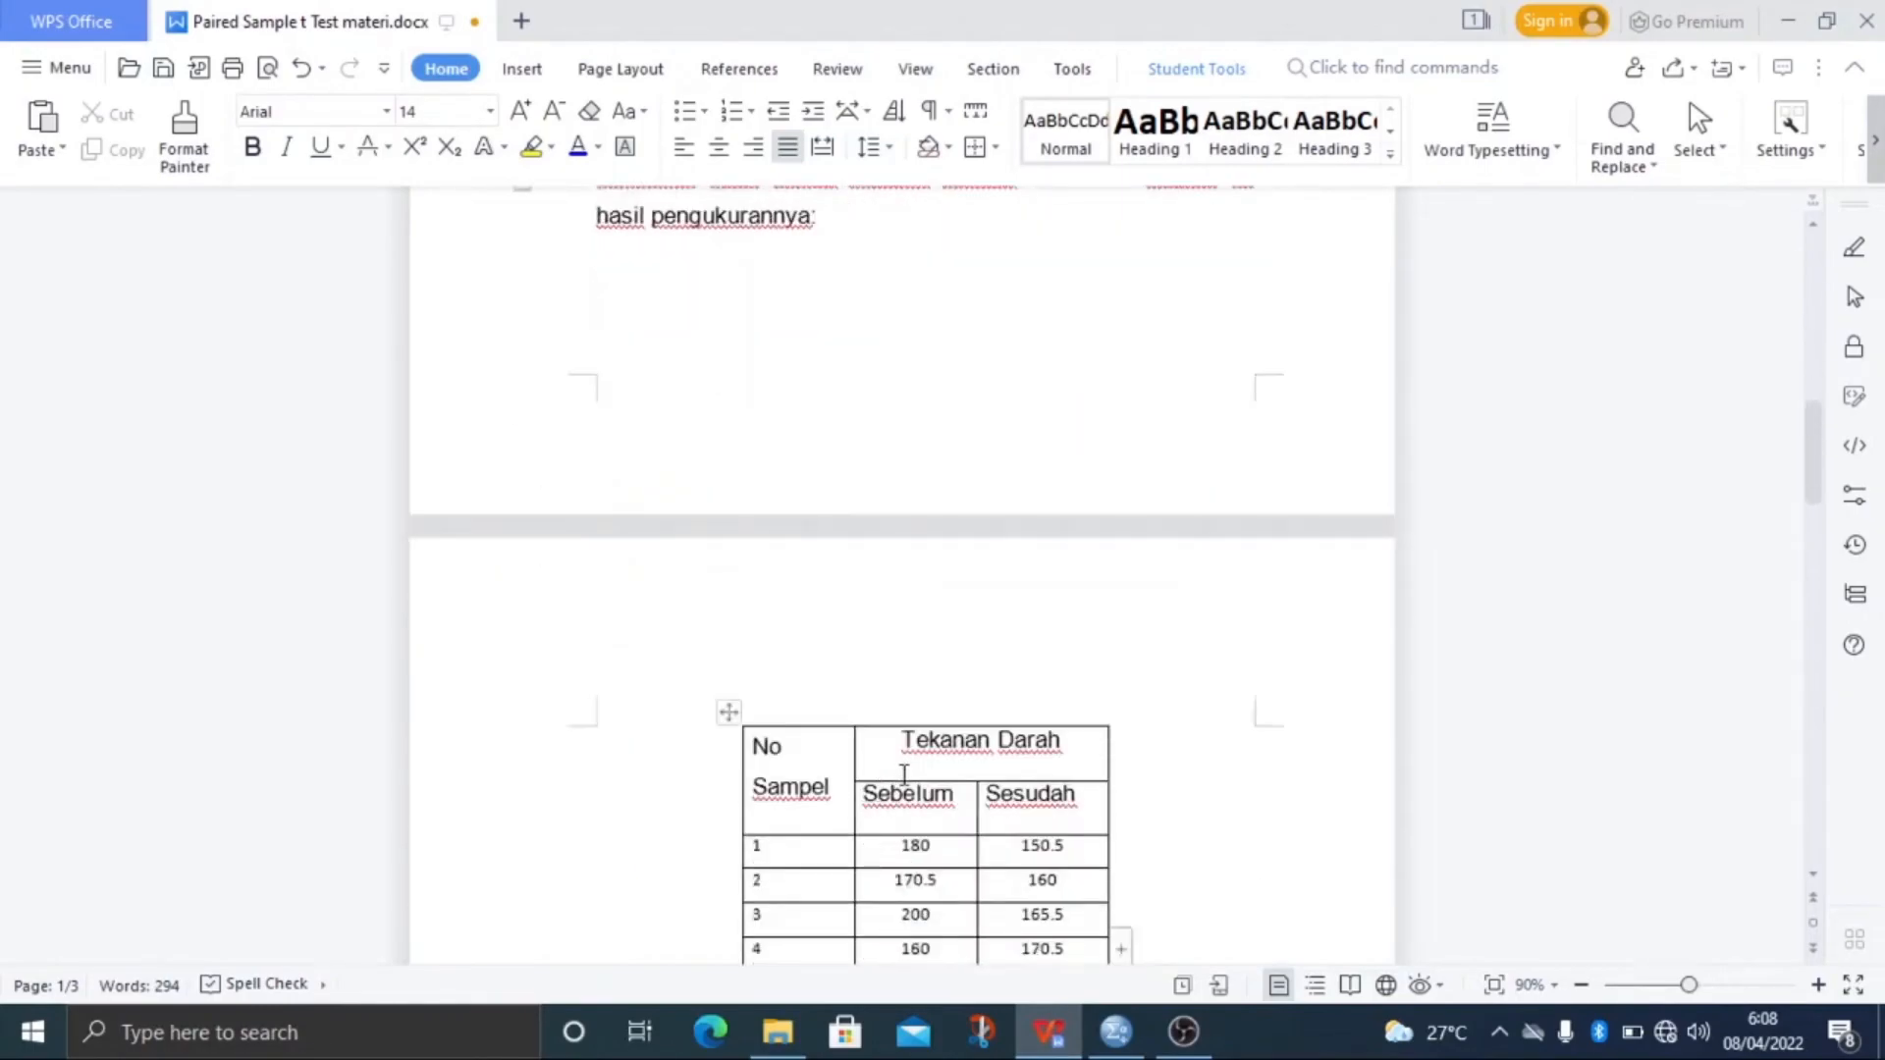
scroll(904, 775, "down", 1)
scroll(912, 762, "down", 2)
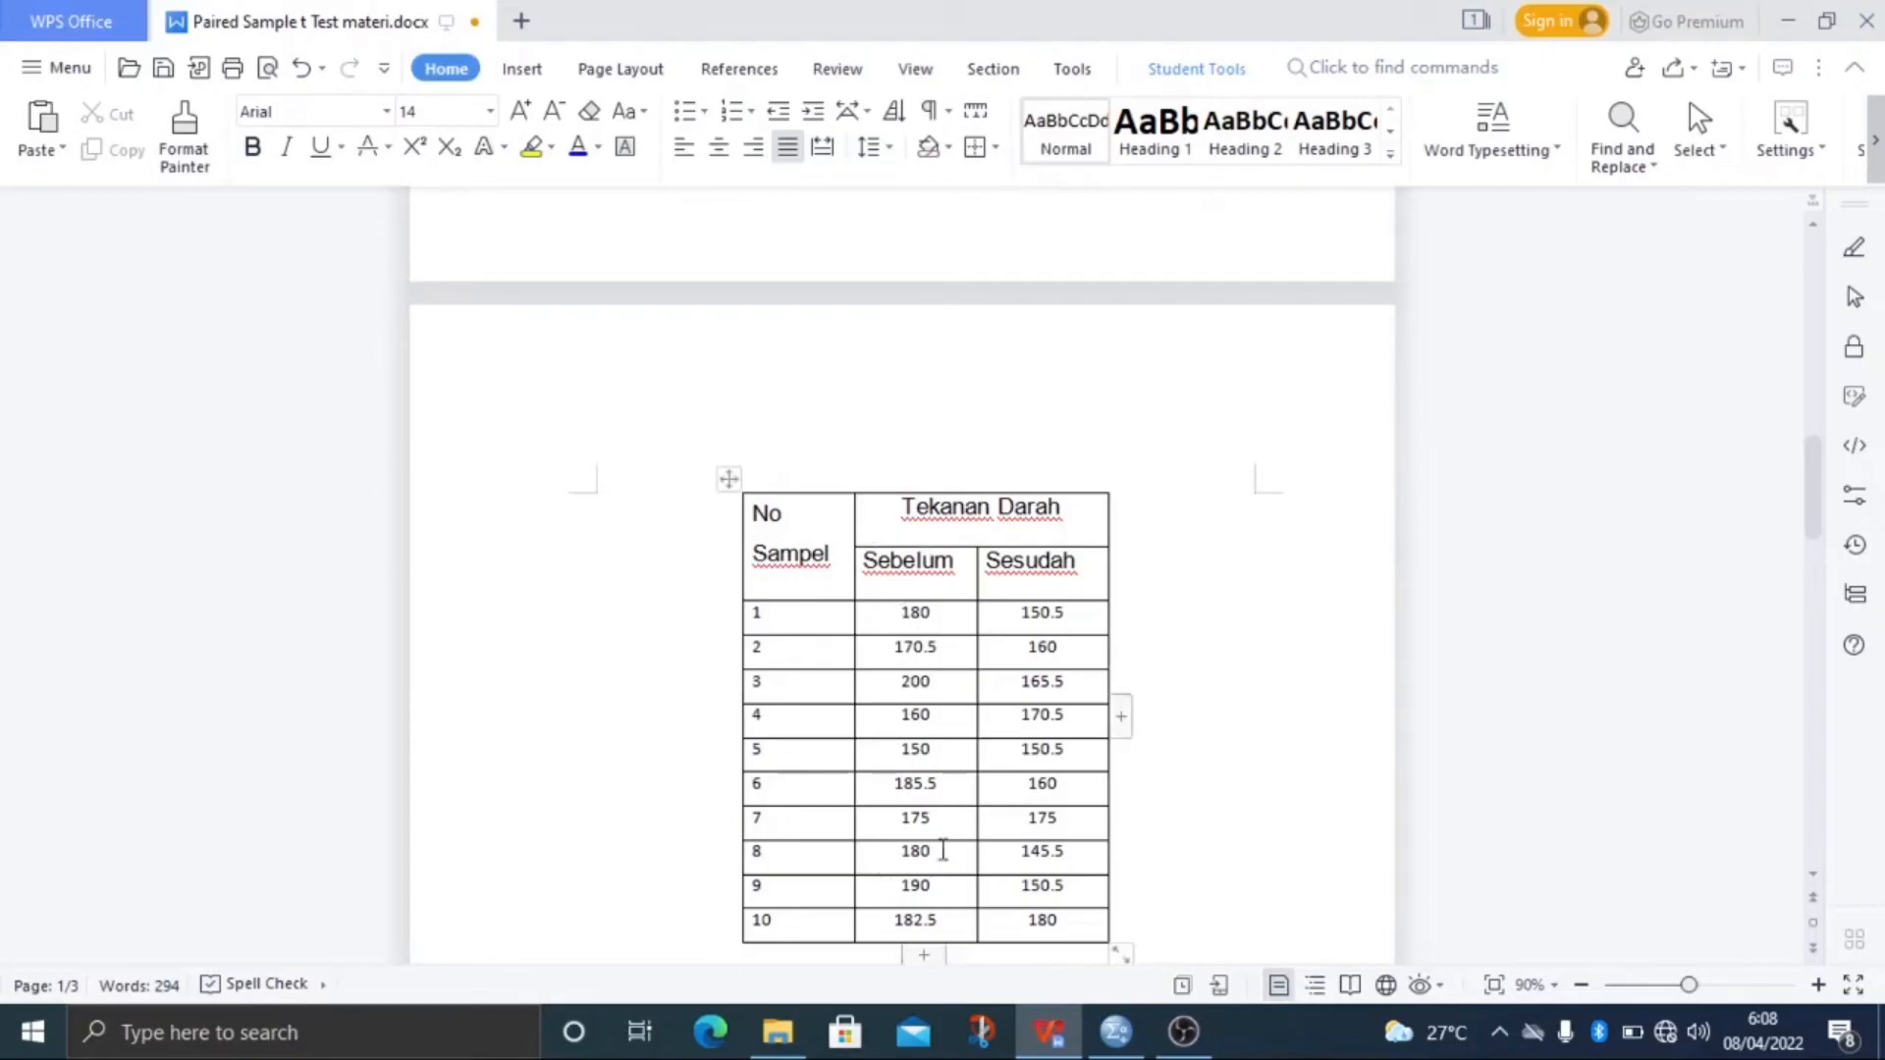
left_click(957, 589)
Review the Langkah-langkah uji hipotesis list, the H0 and H1 statements and the Melalui SPSS heading.
scroll(943, 589, "down", 3)
scroll(936, 588, "down", 2)
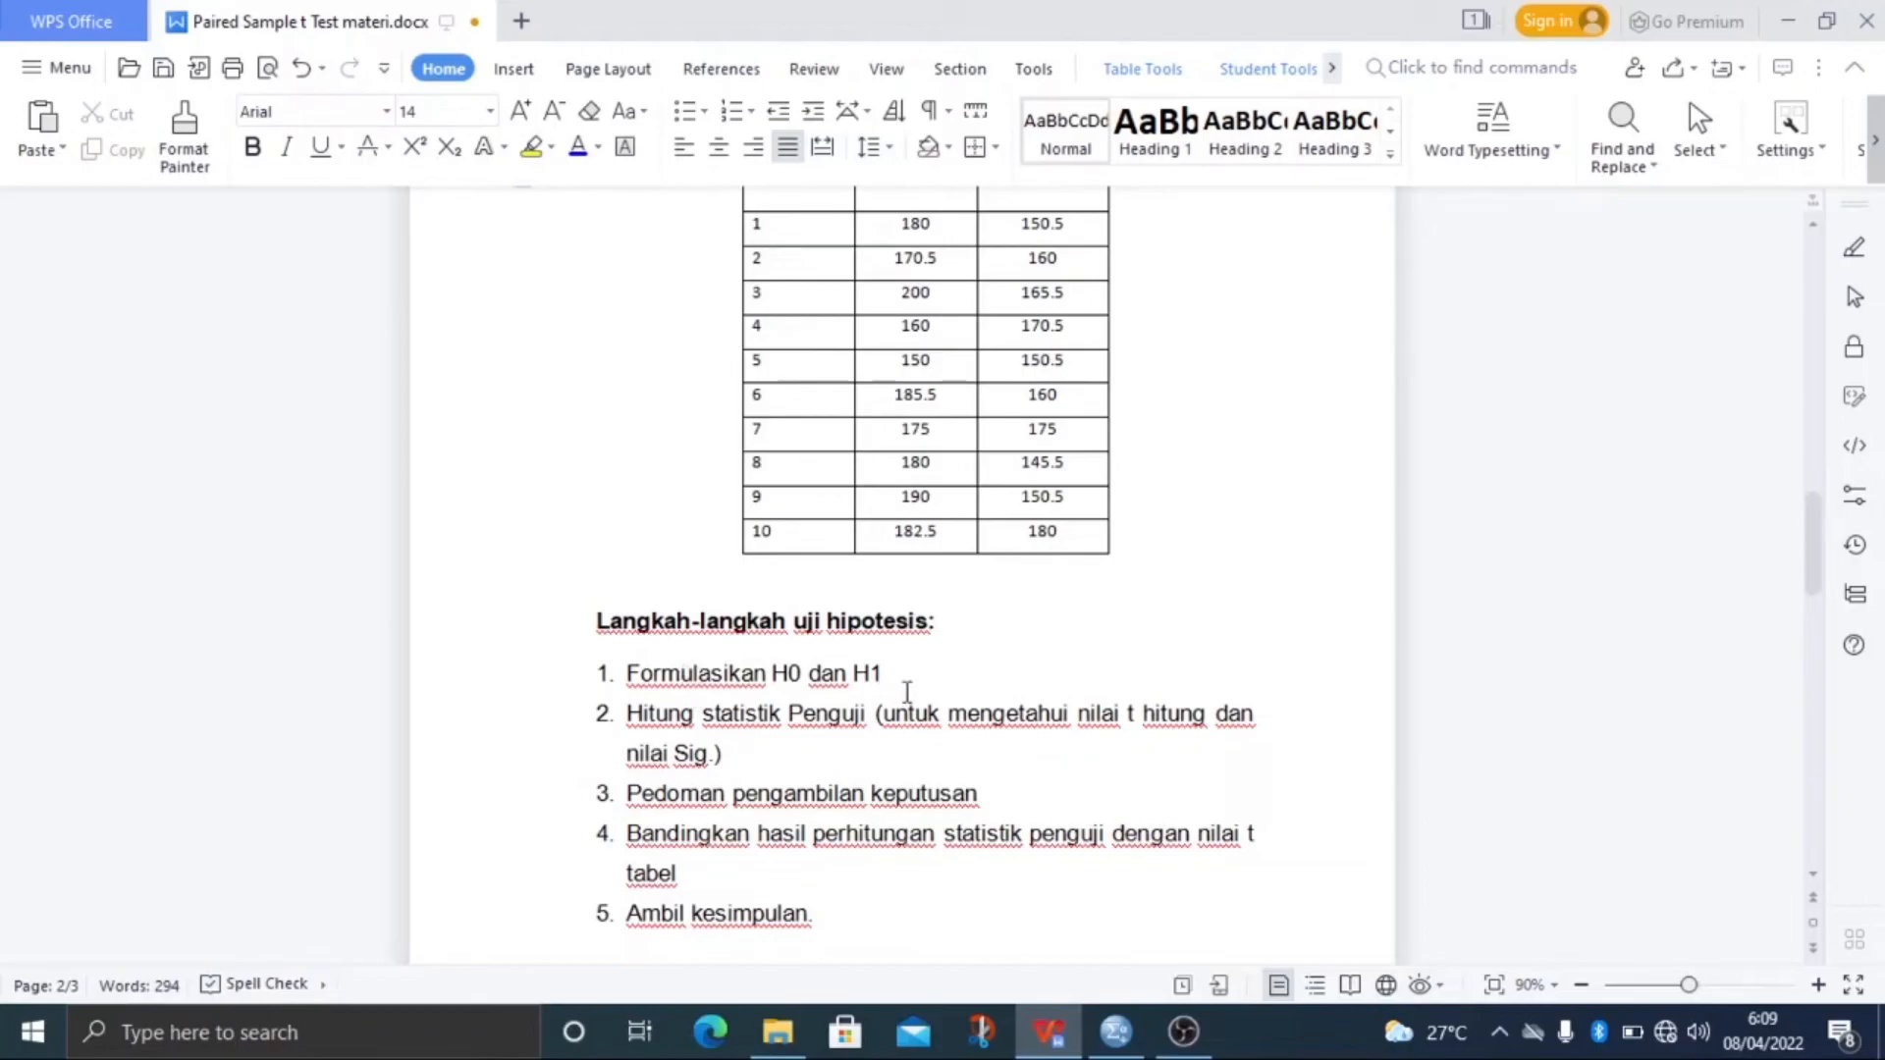
left_click(753, 674)
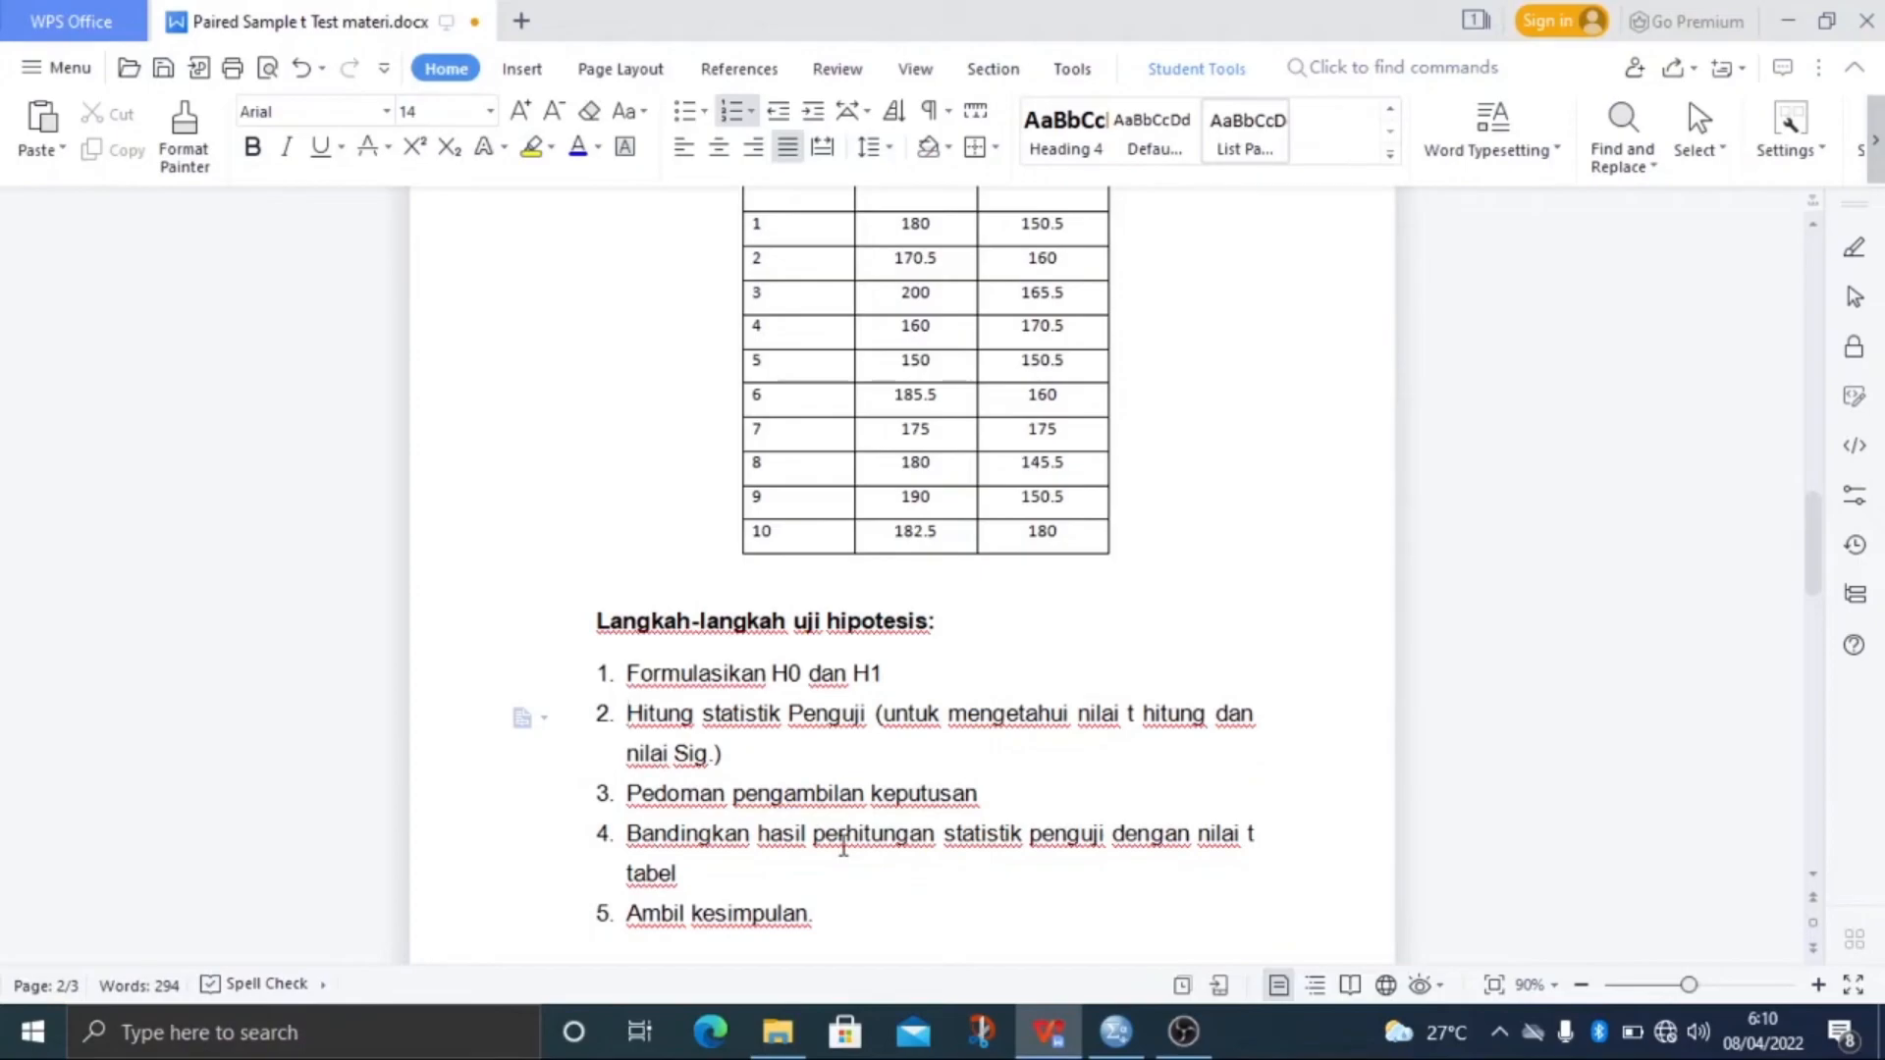
left_click(827, 914)
scroll(801, 894, "down", 2)
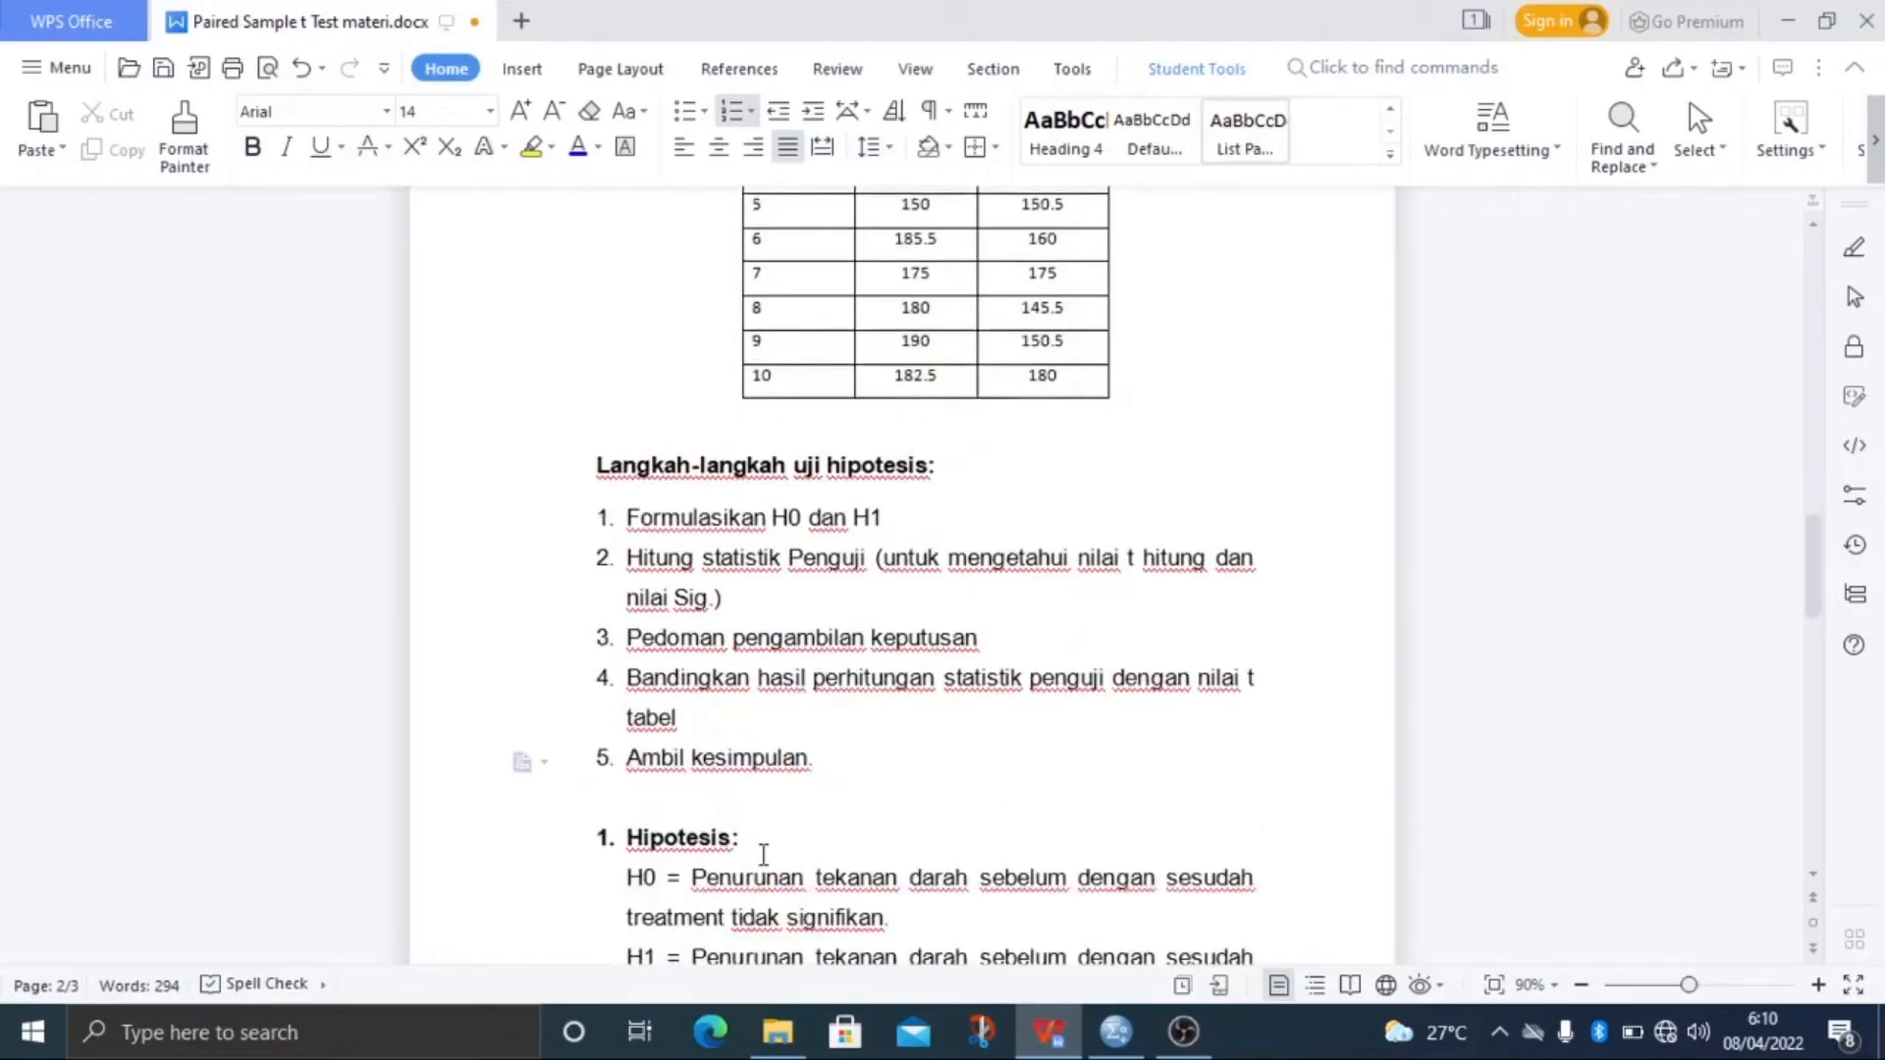
scroll(788, 834, "down", 2)
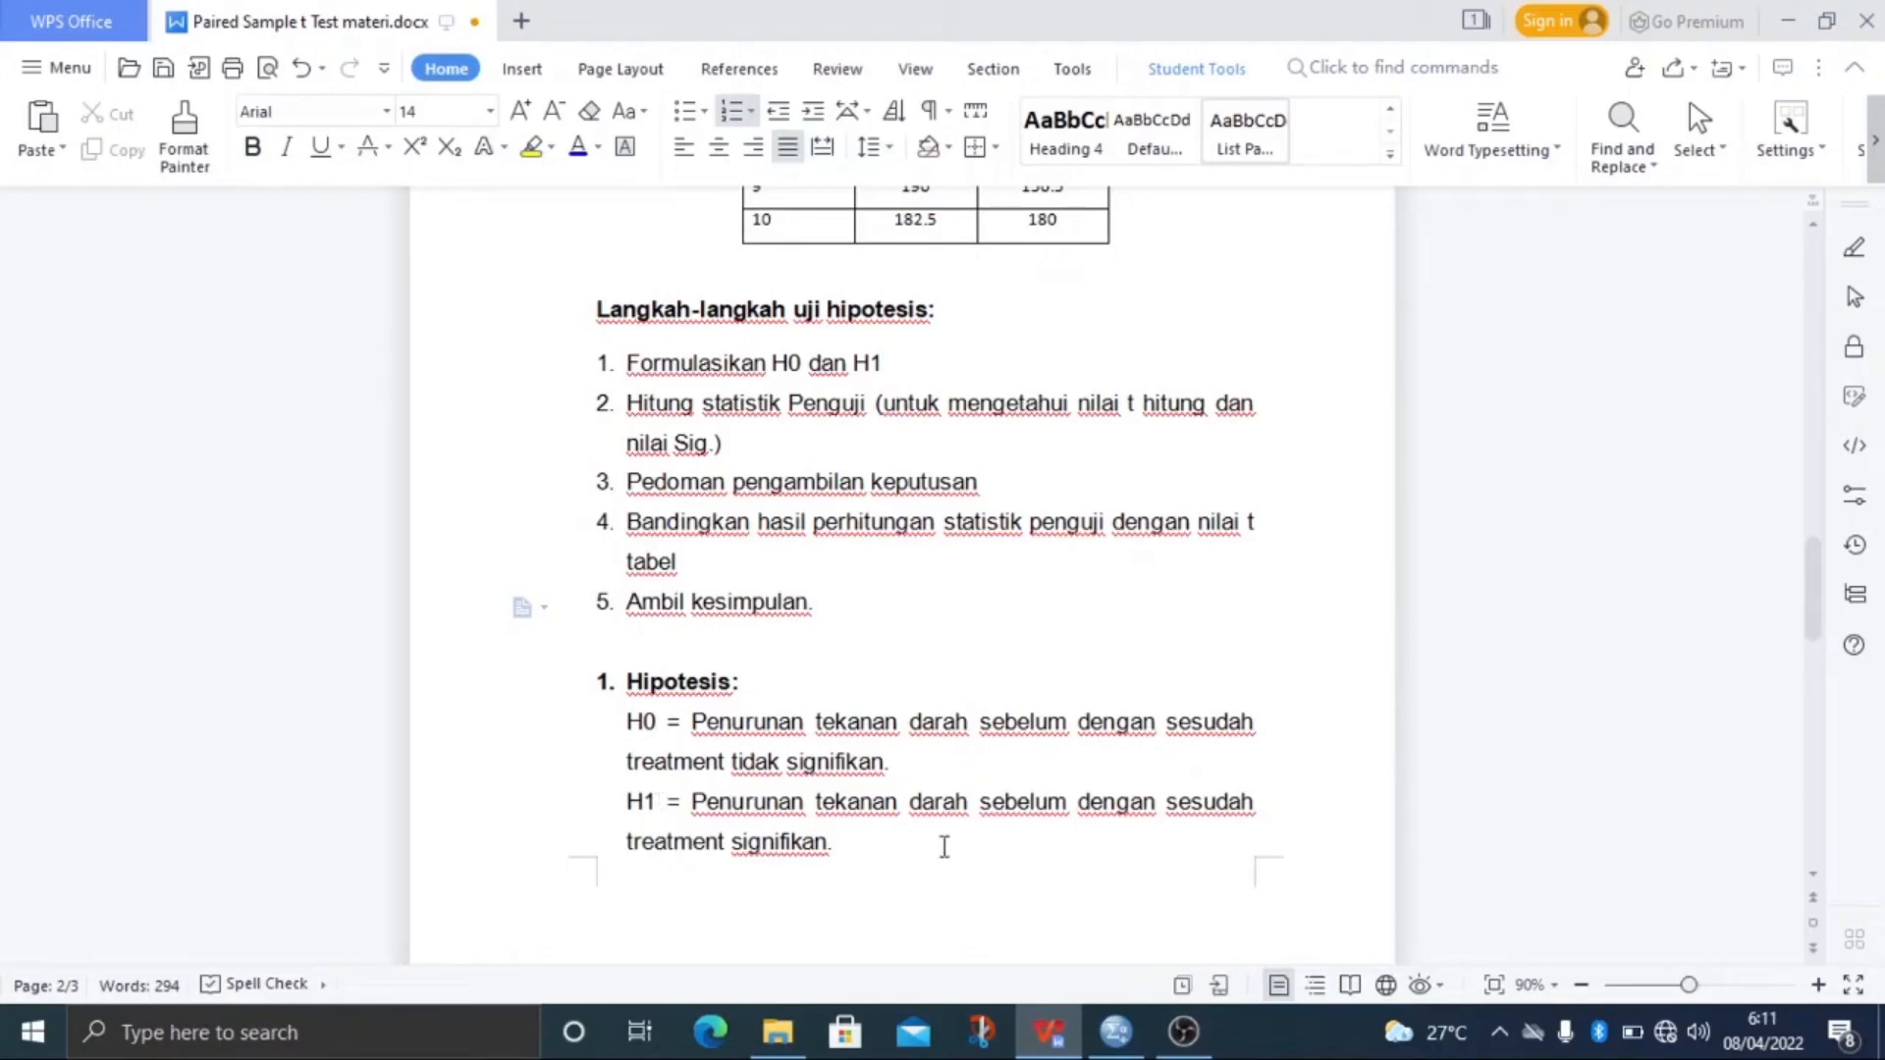
left_click(942, 845)
scroll(930, 766, "down", 3)
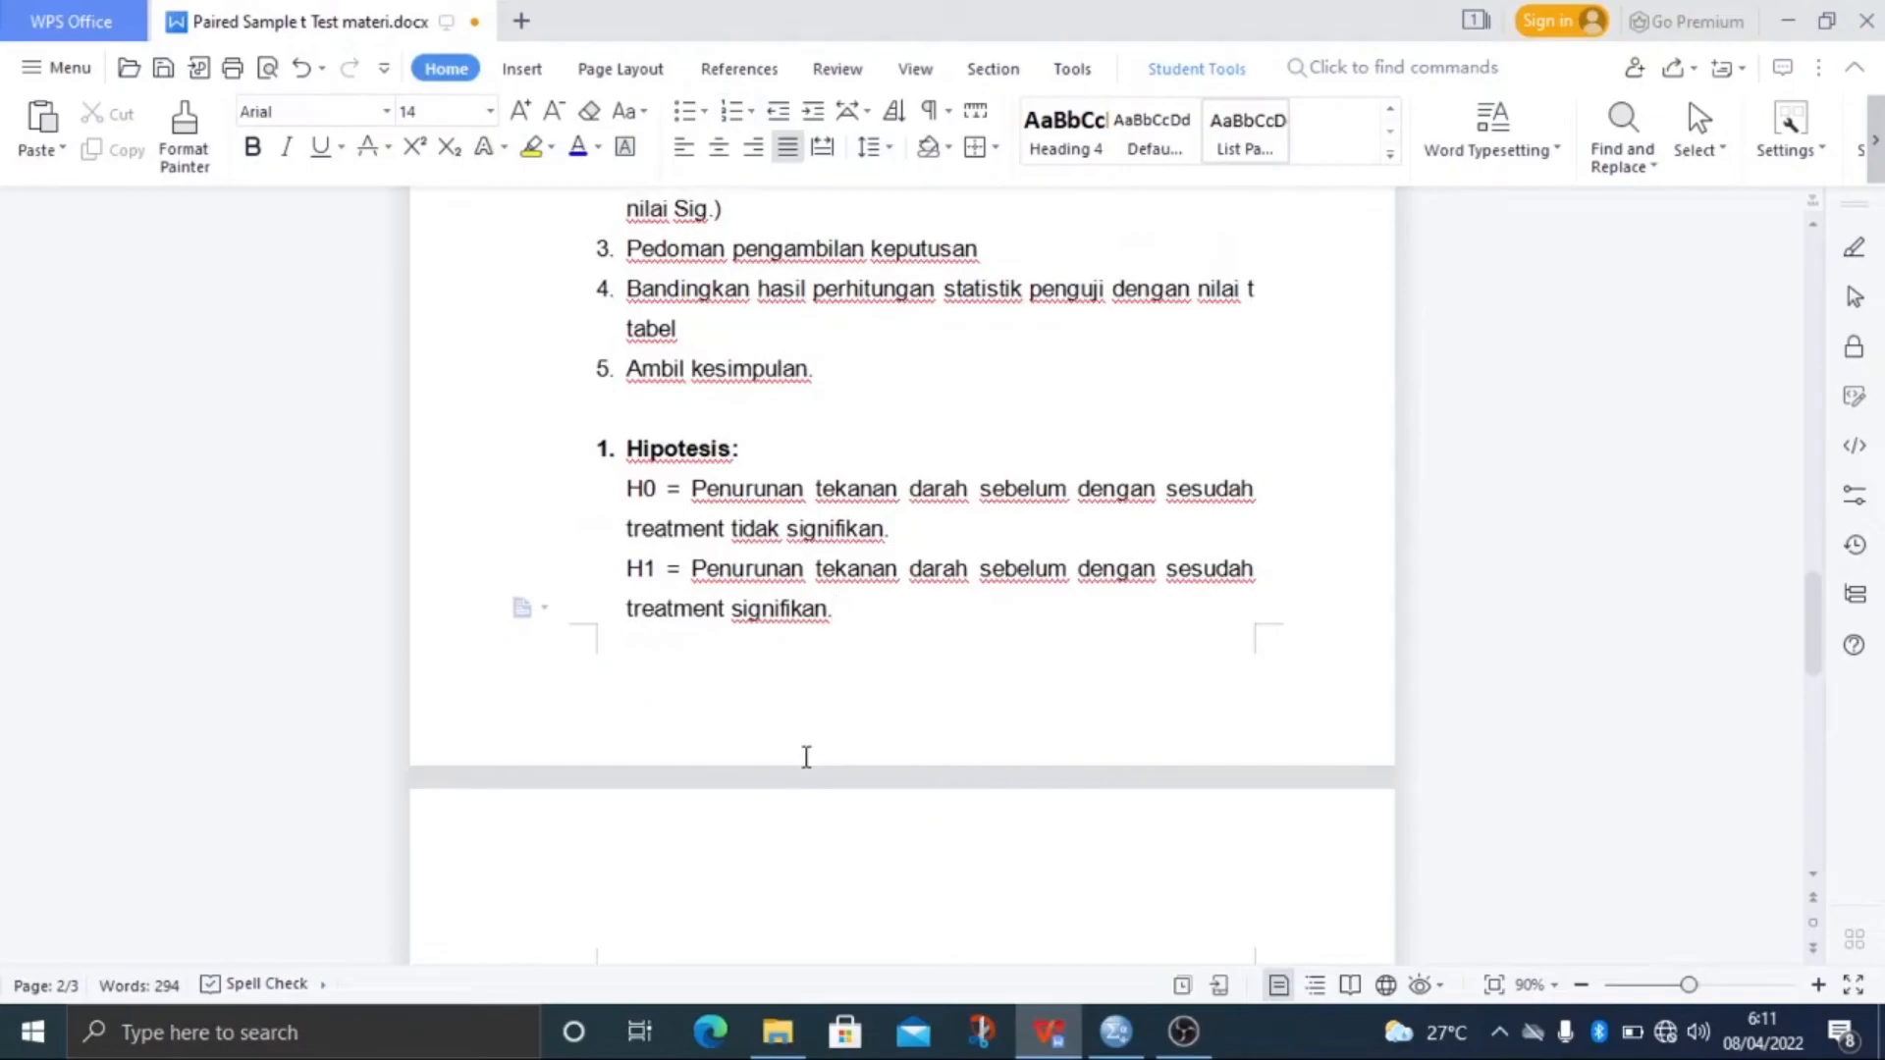
scroll(804, 757, "down", 4)
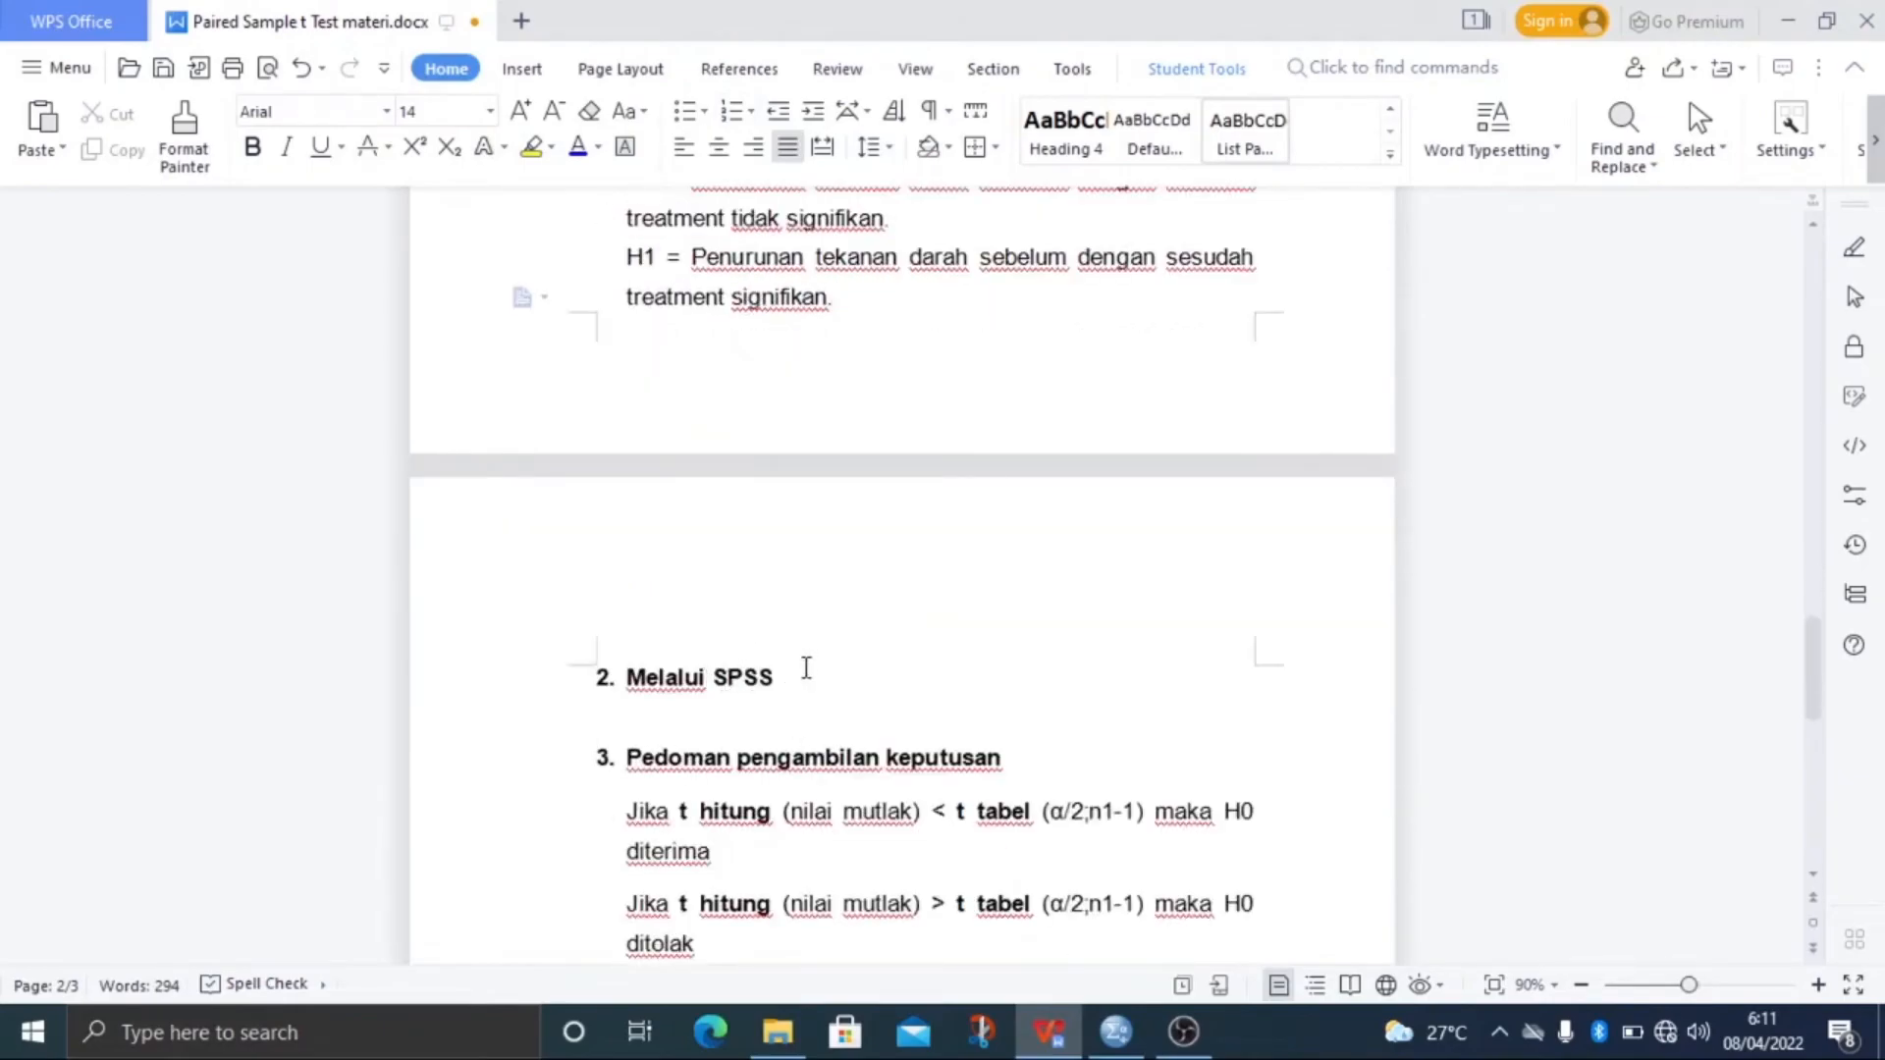
left_click(806, 680)
scroll(808, 683, "up", 3)
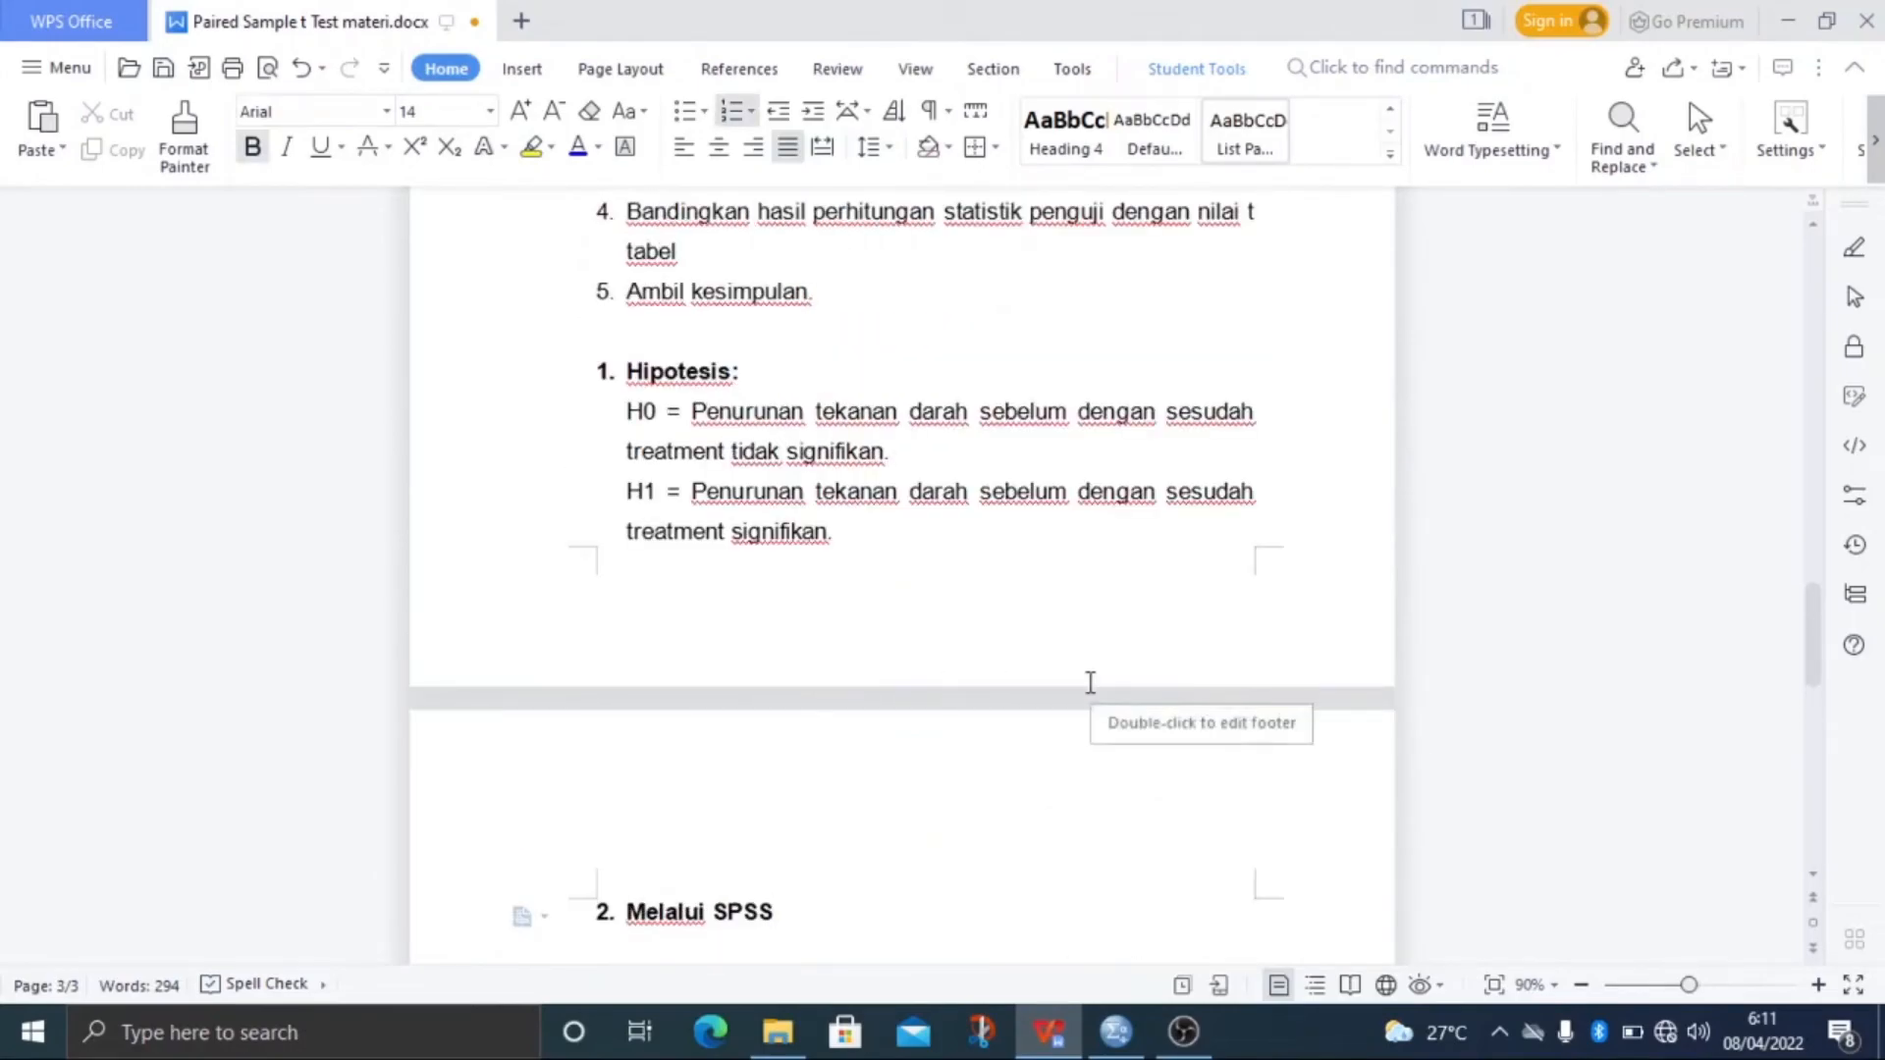
Arrange the document side by side with the SPSS Data Editor and bring the Tekanan Darah table into view.
key("super+Right")
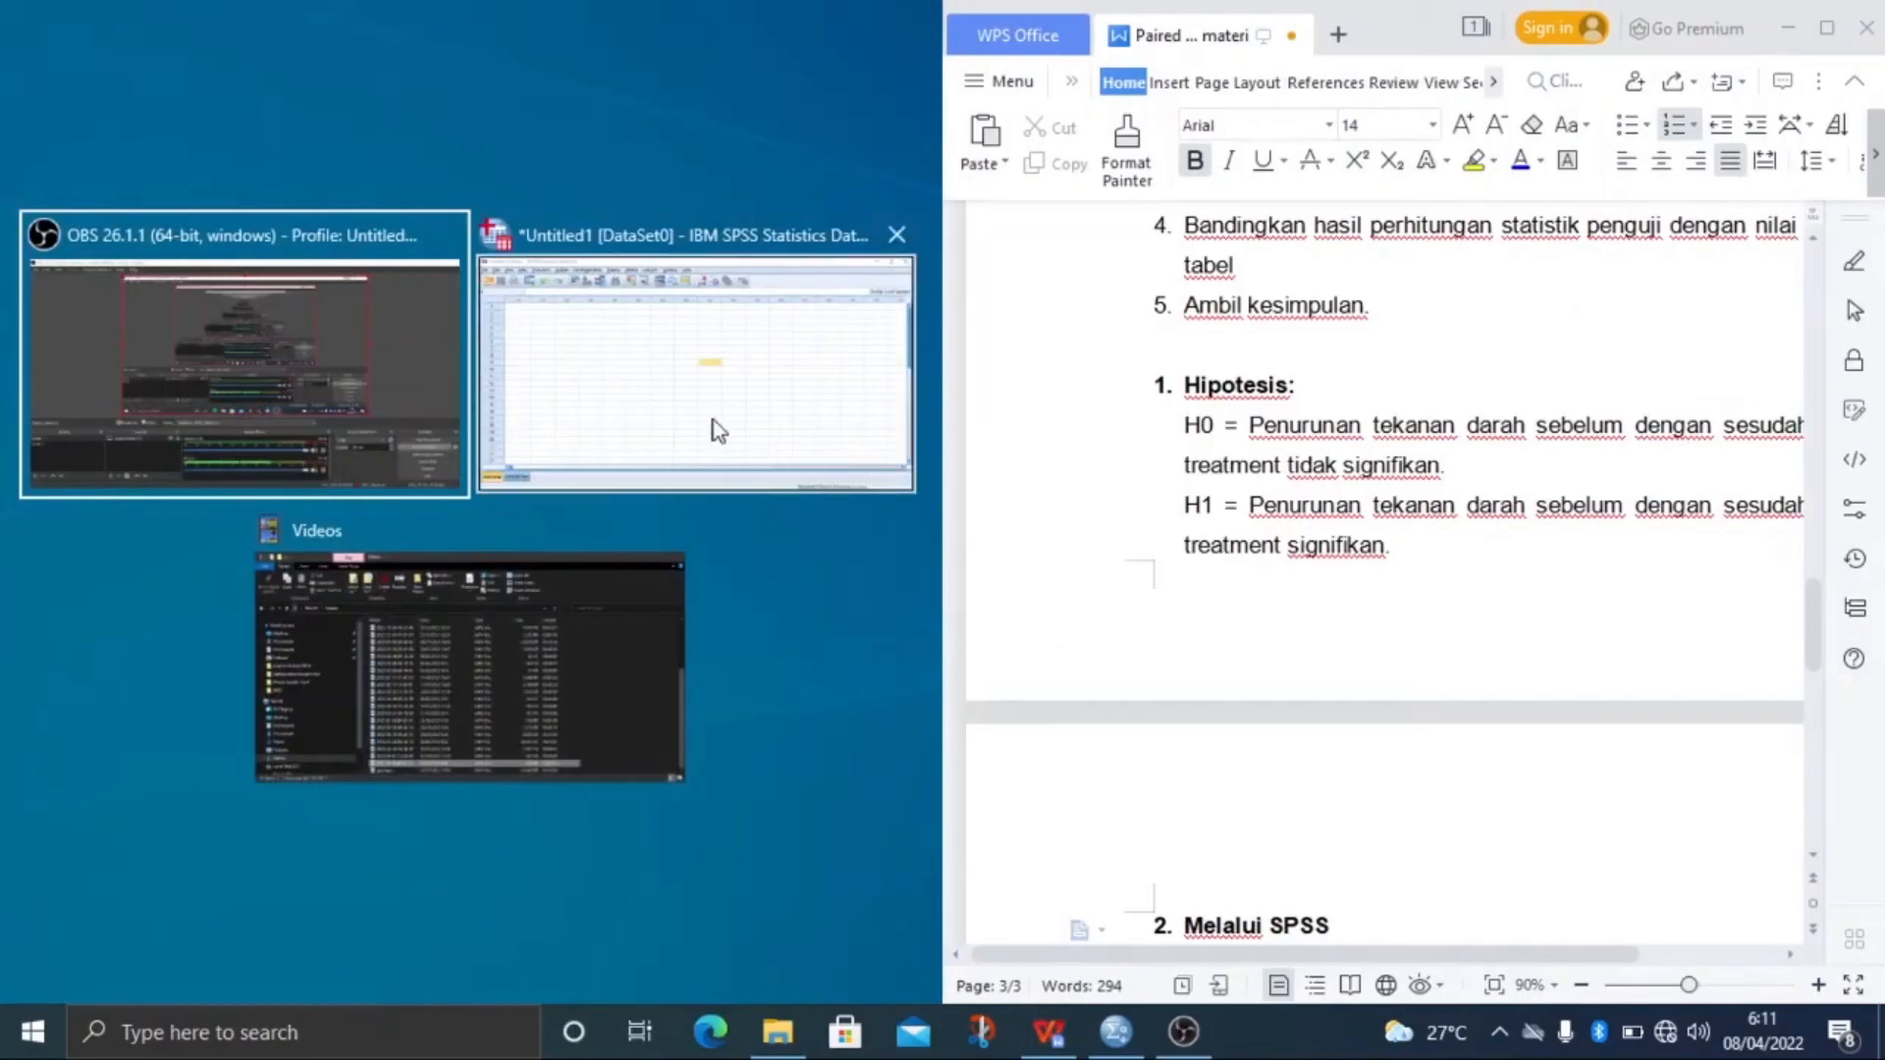
left_click(791, 383)
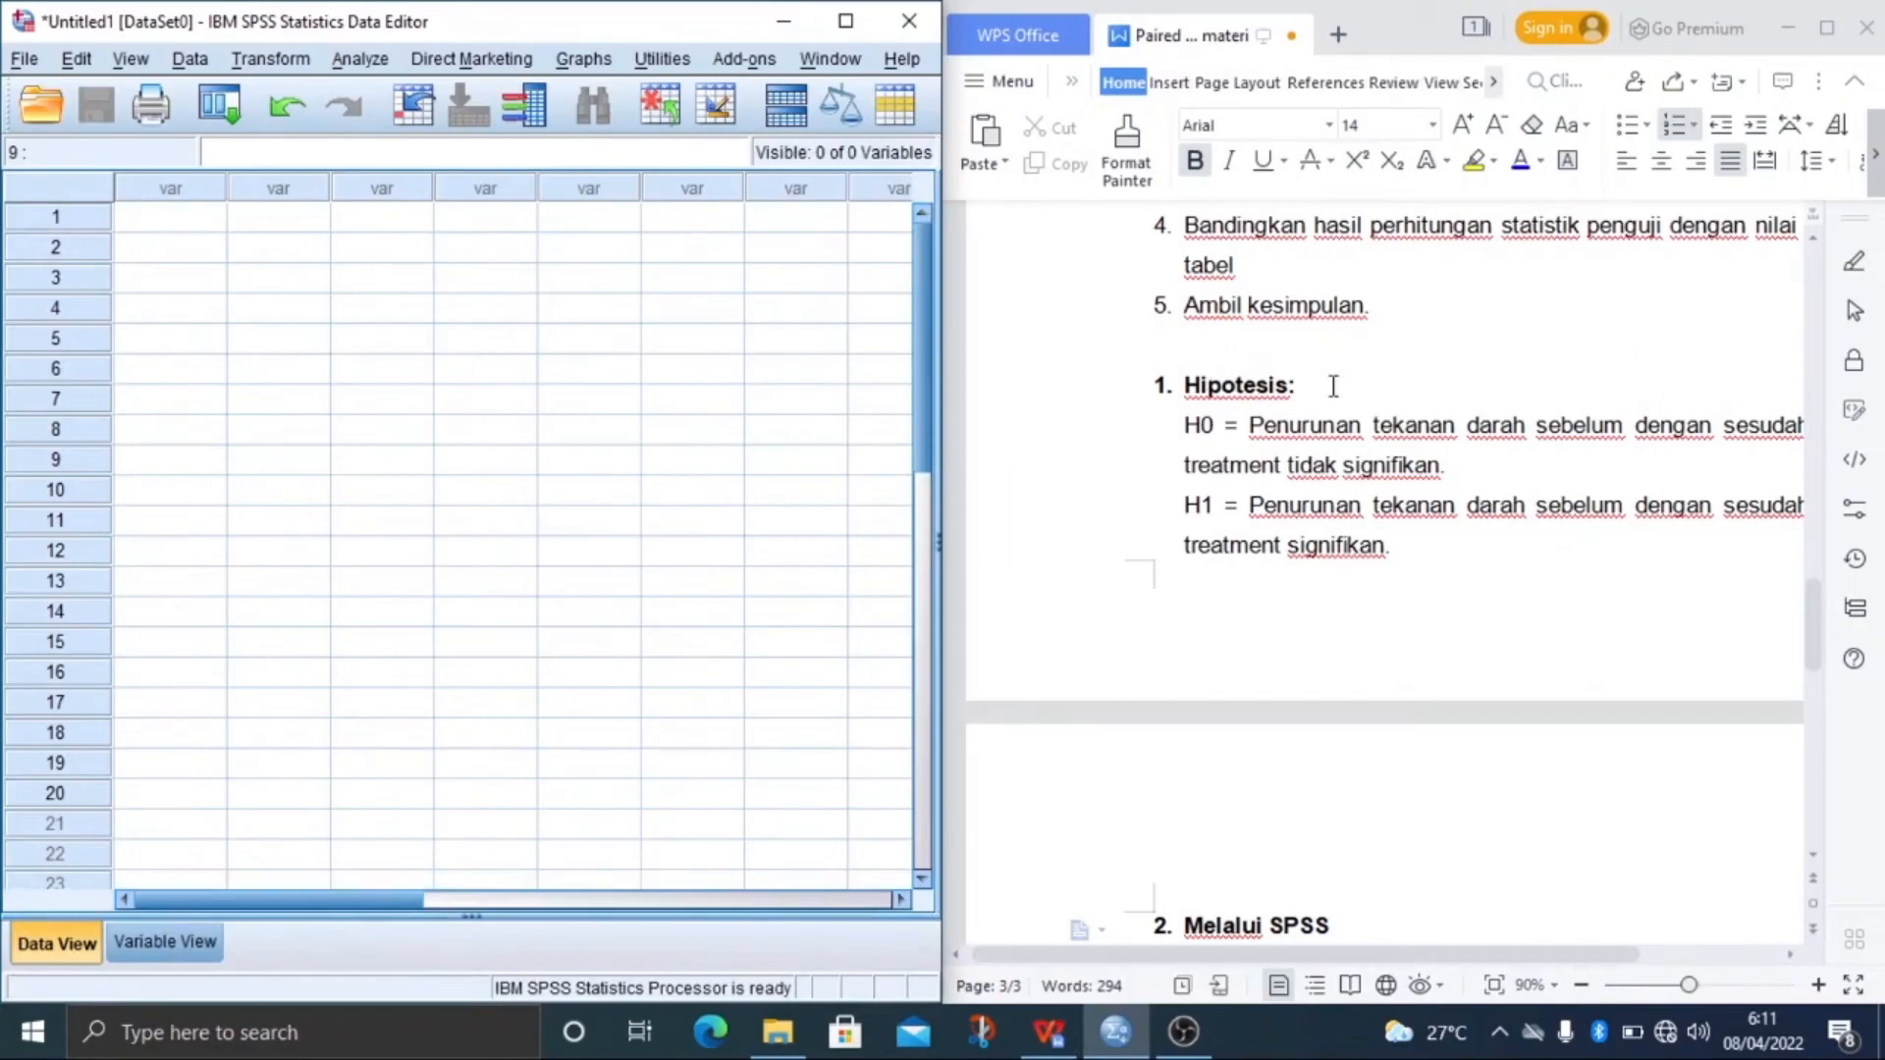
scroll(1333, 386, "down", 1)
scroll(1333, 386, "up", 10)
Define two variables in SPSS named TK_Sebelum and TK_Sesudah.
left_click(165, 943)
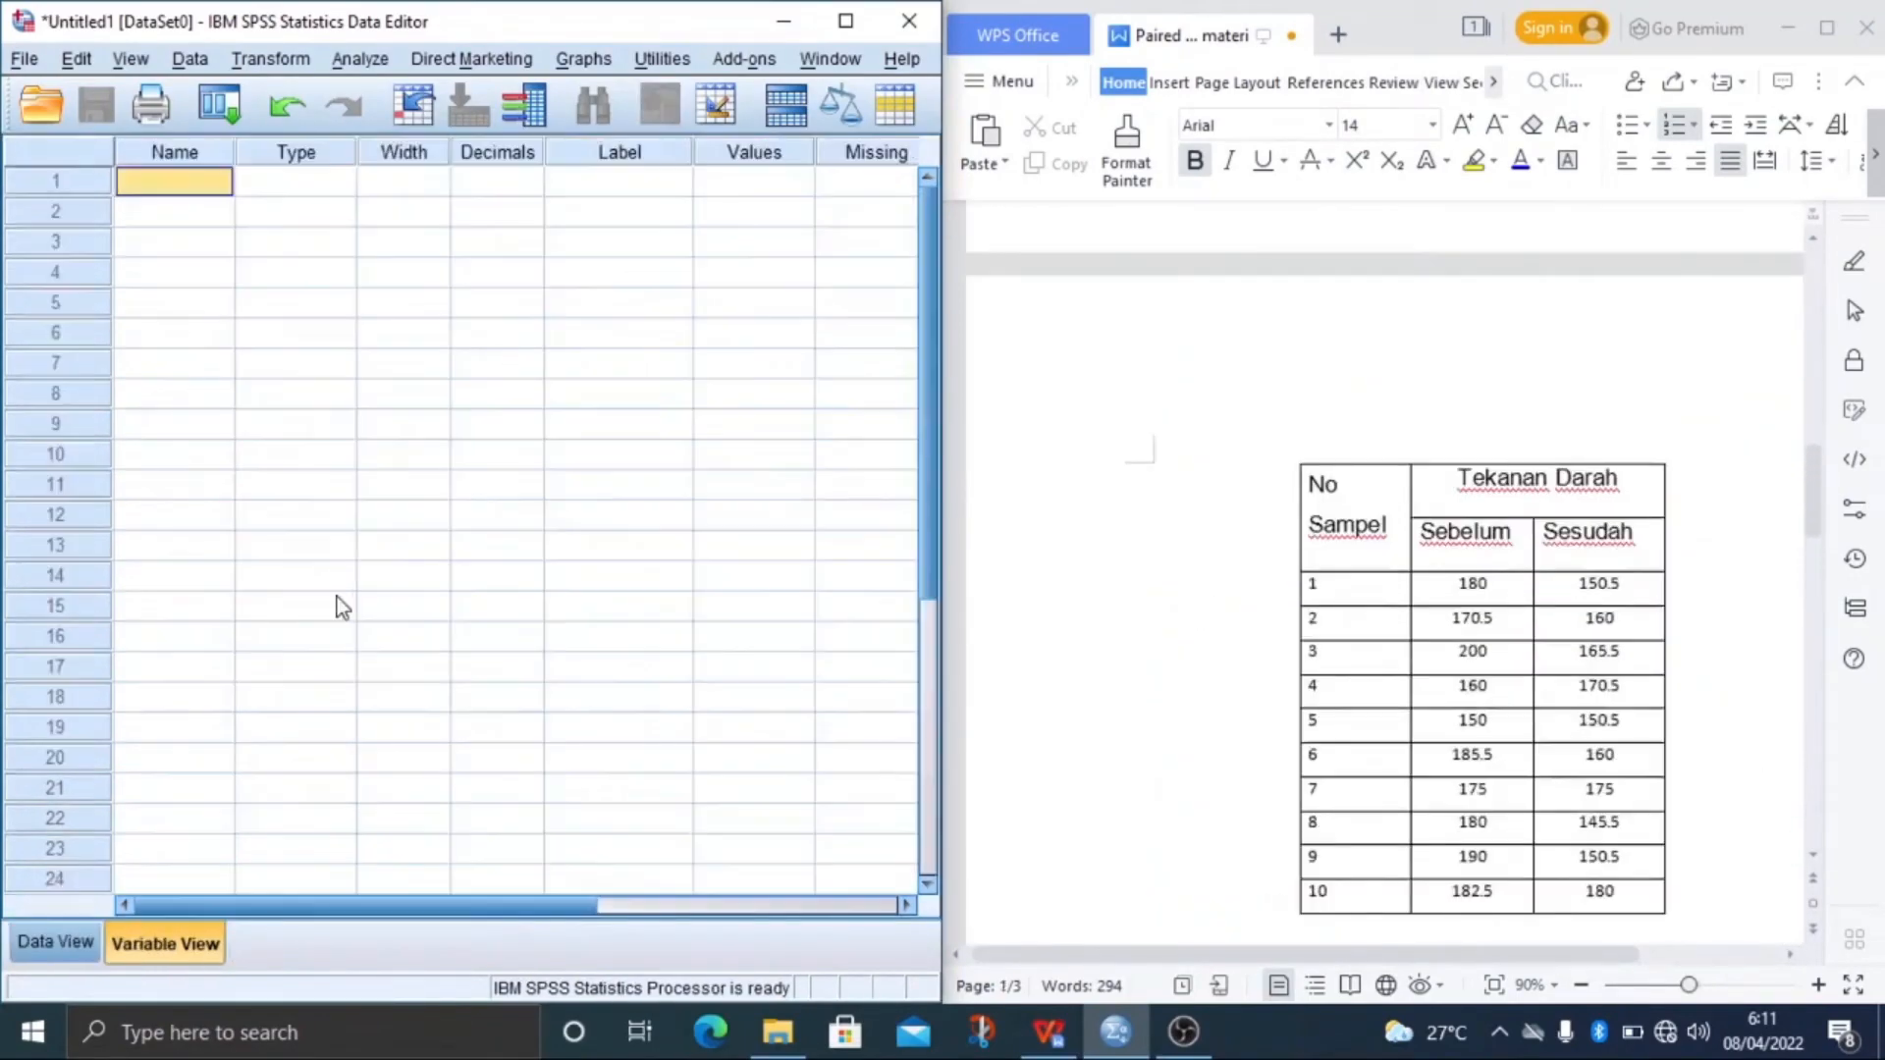
left_click(184, 214)
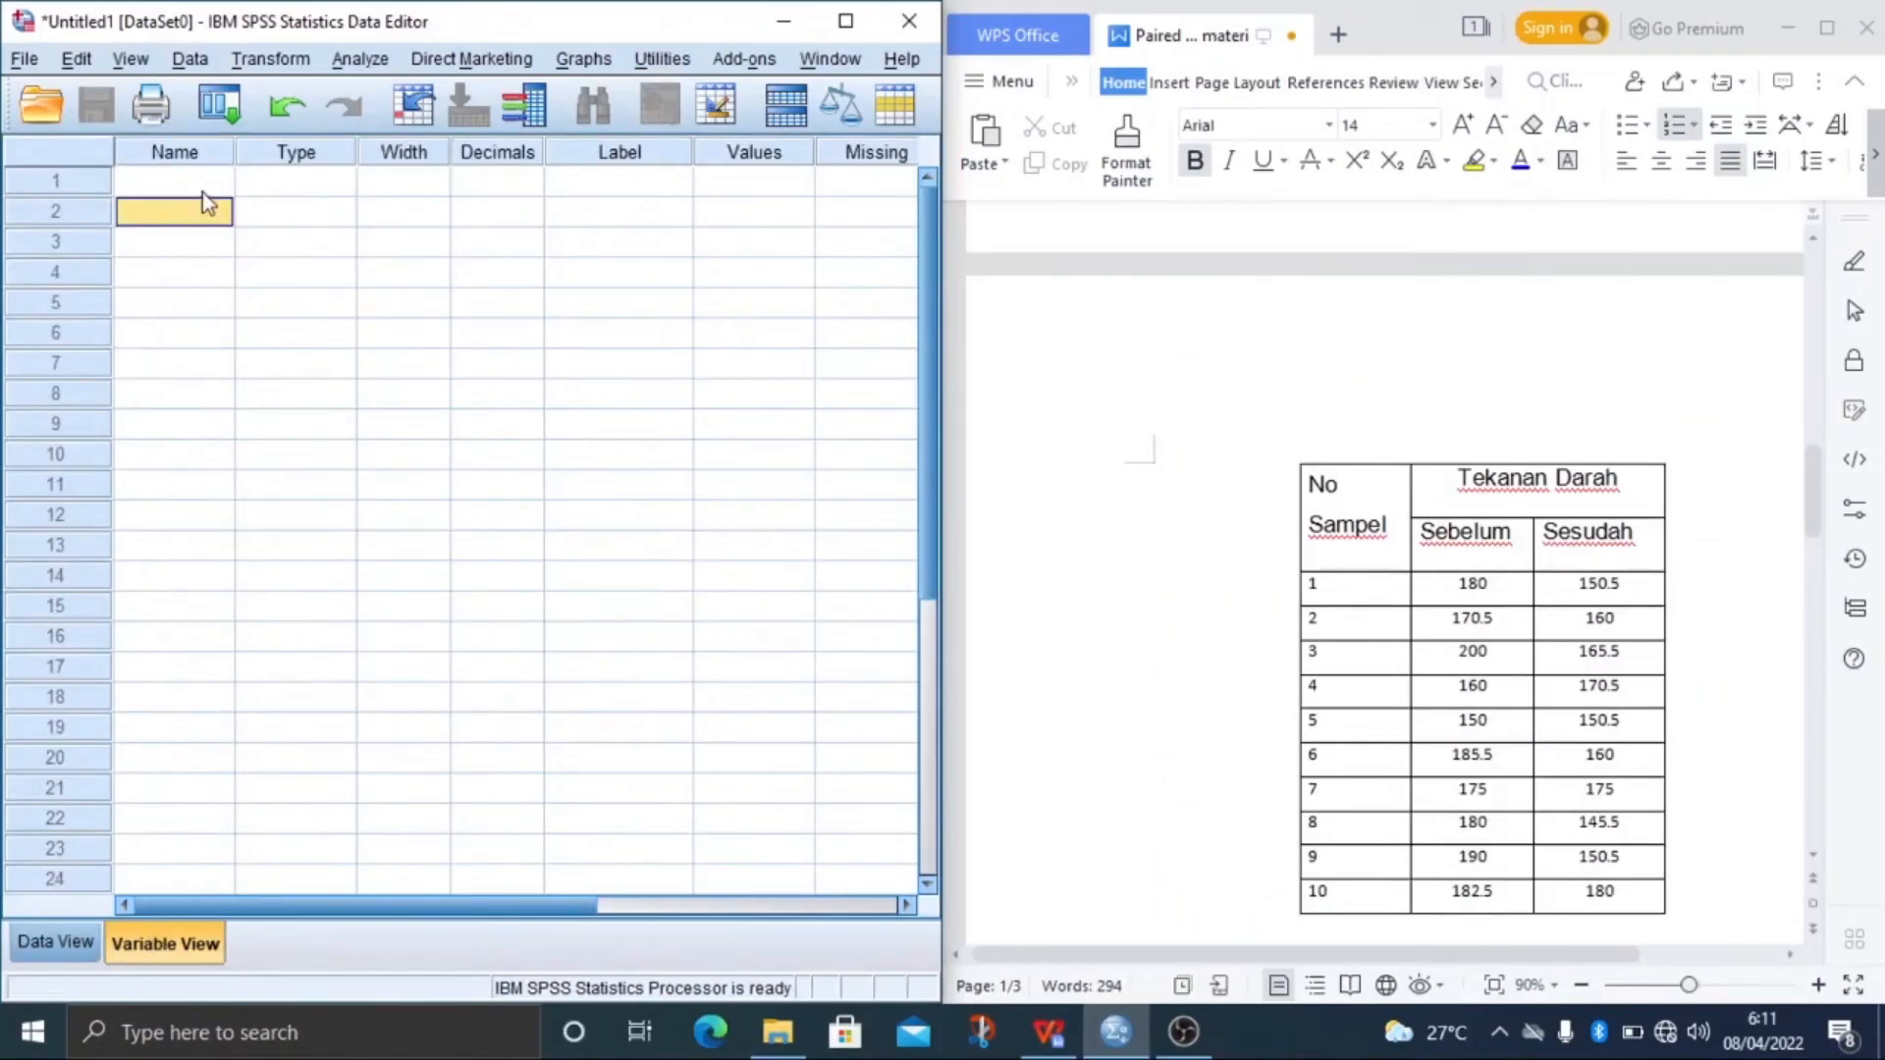
left_click(190, 183)
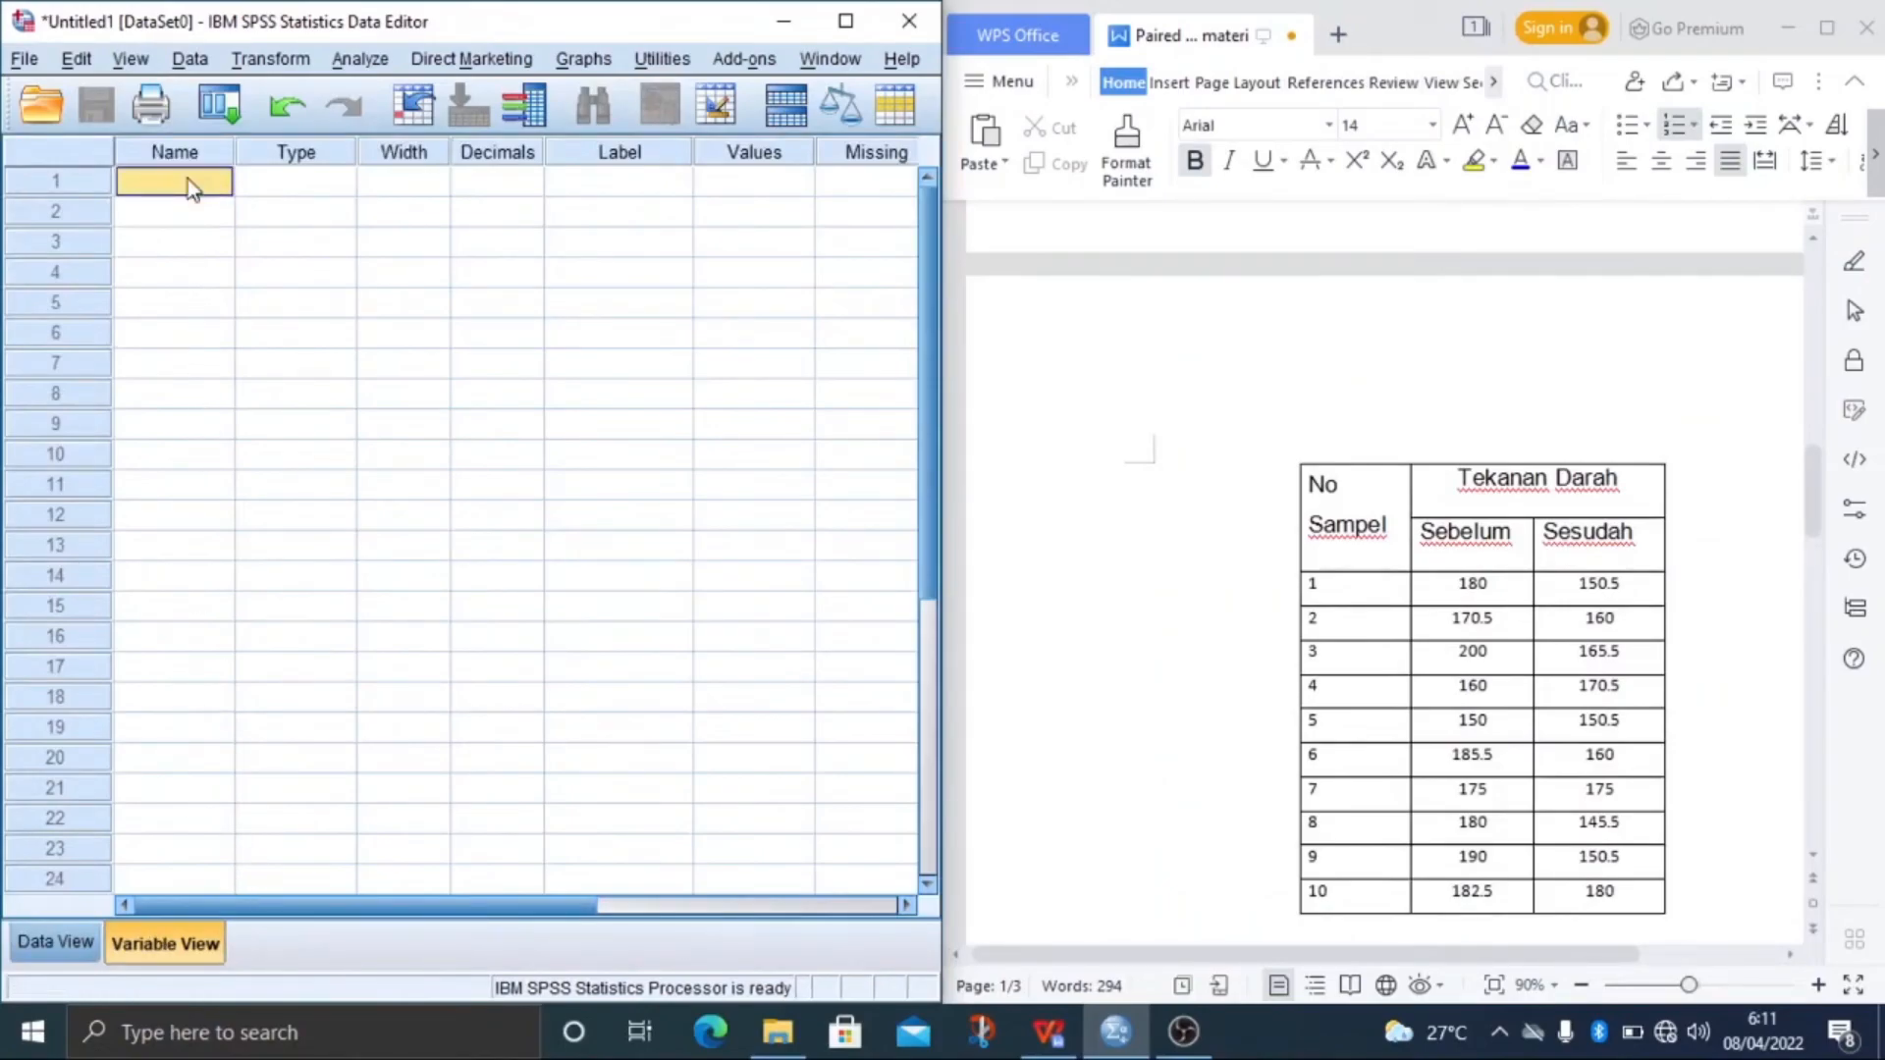
type("TK_Sebelum")
left_click(165, 214)
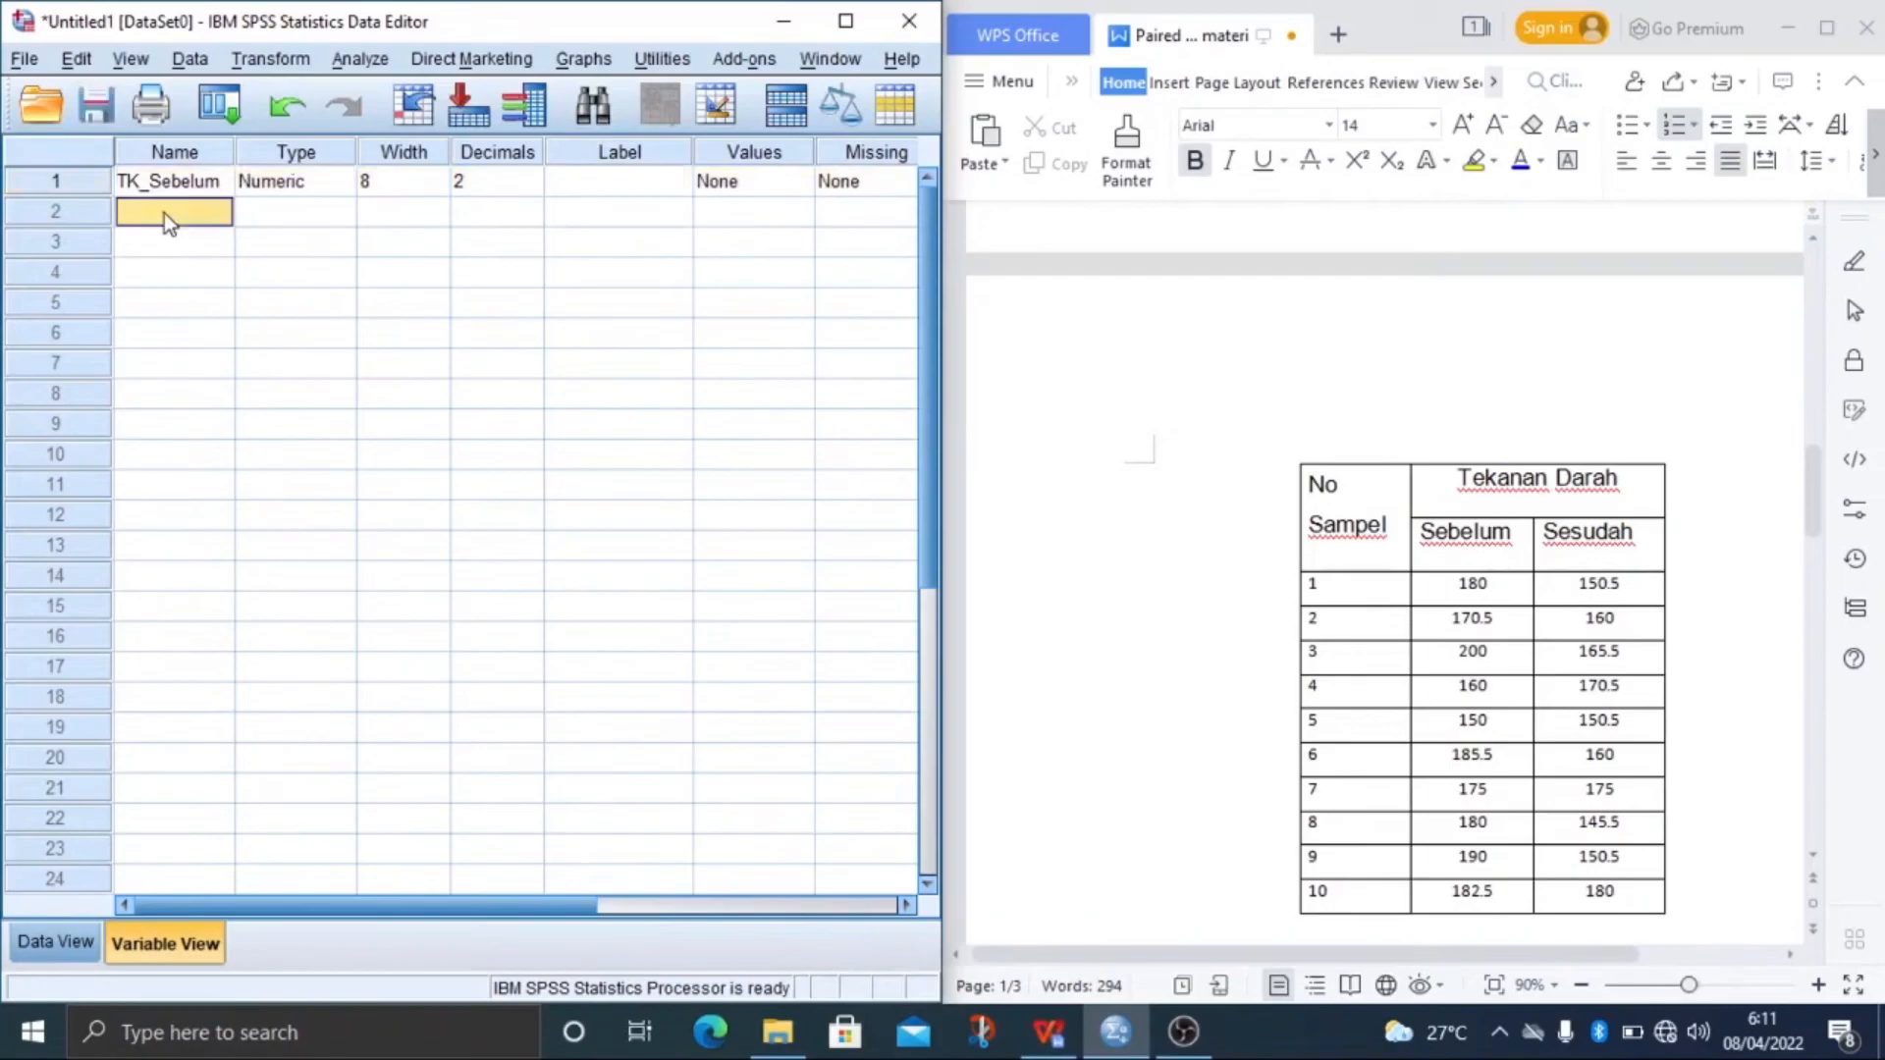
type("TK_SEsudah")
key("Tab")
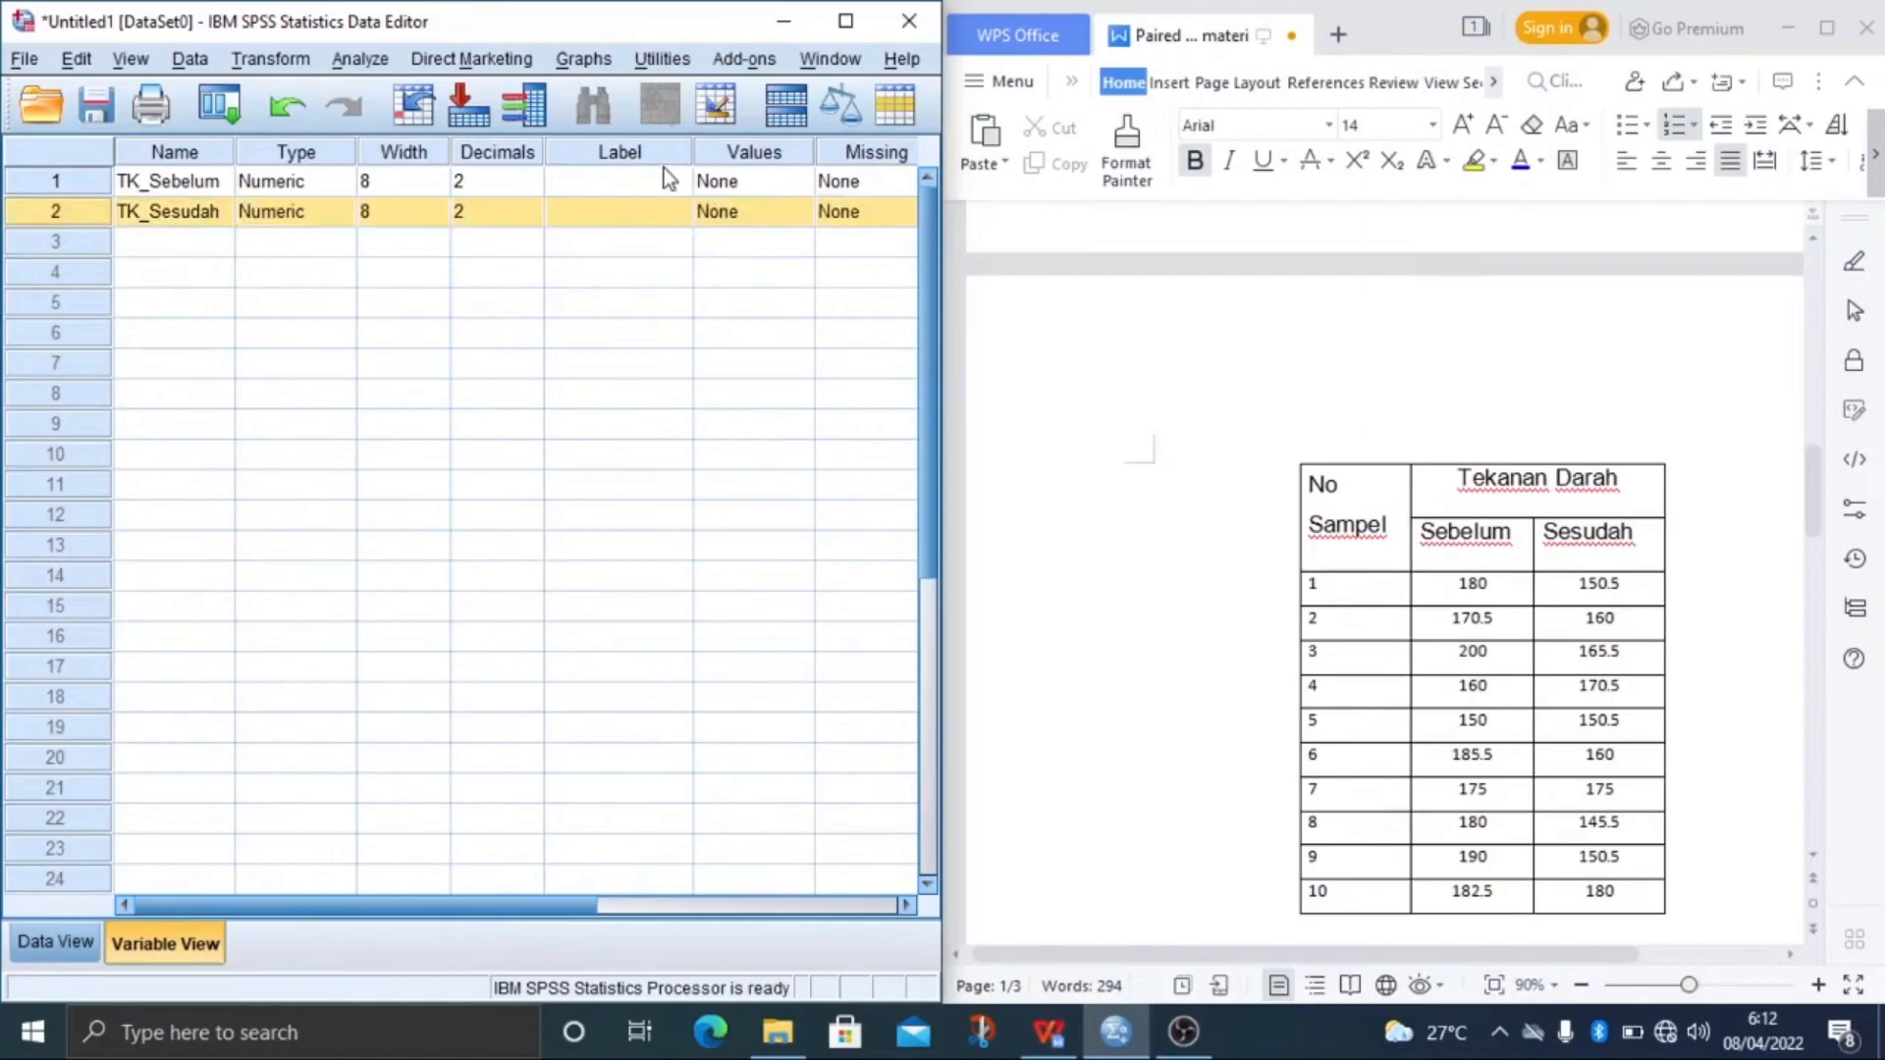
Label TK_Sebelum as "tekanan darah sebelum" and TK_Sesudah as "tekanan darah sesudah".
left_click(617, 180)
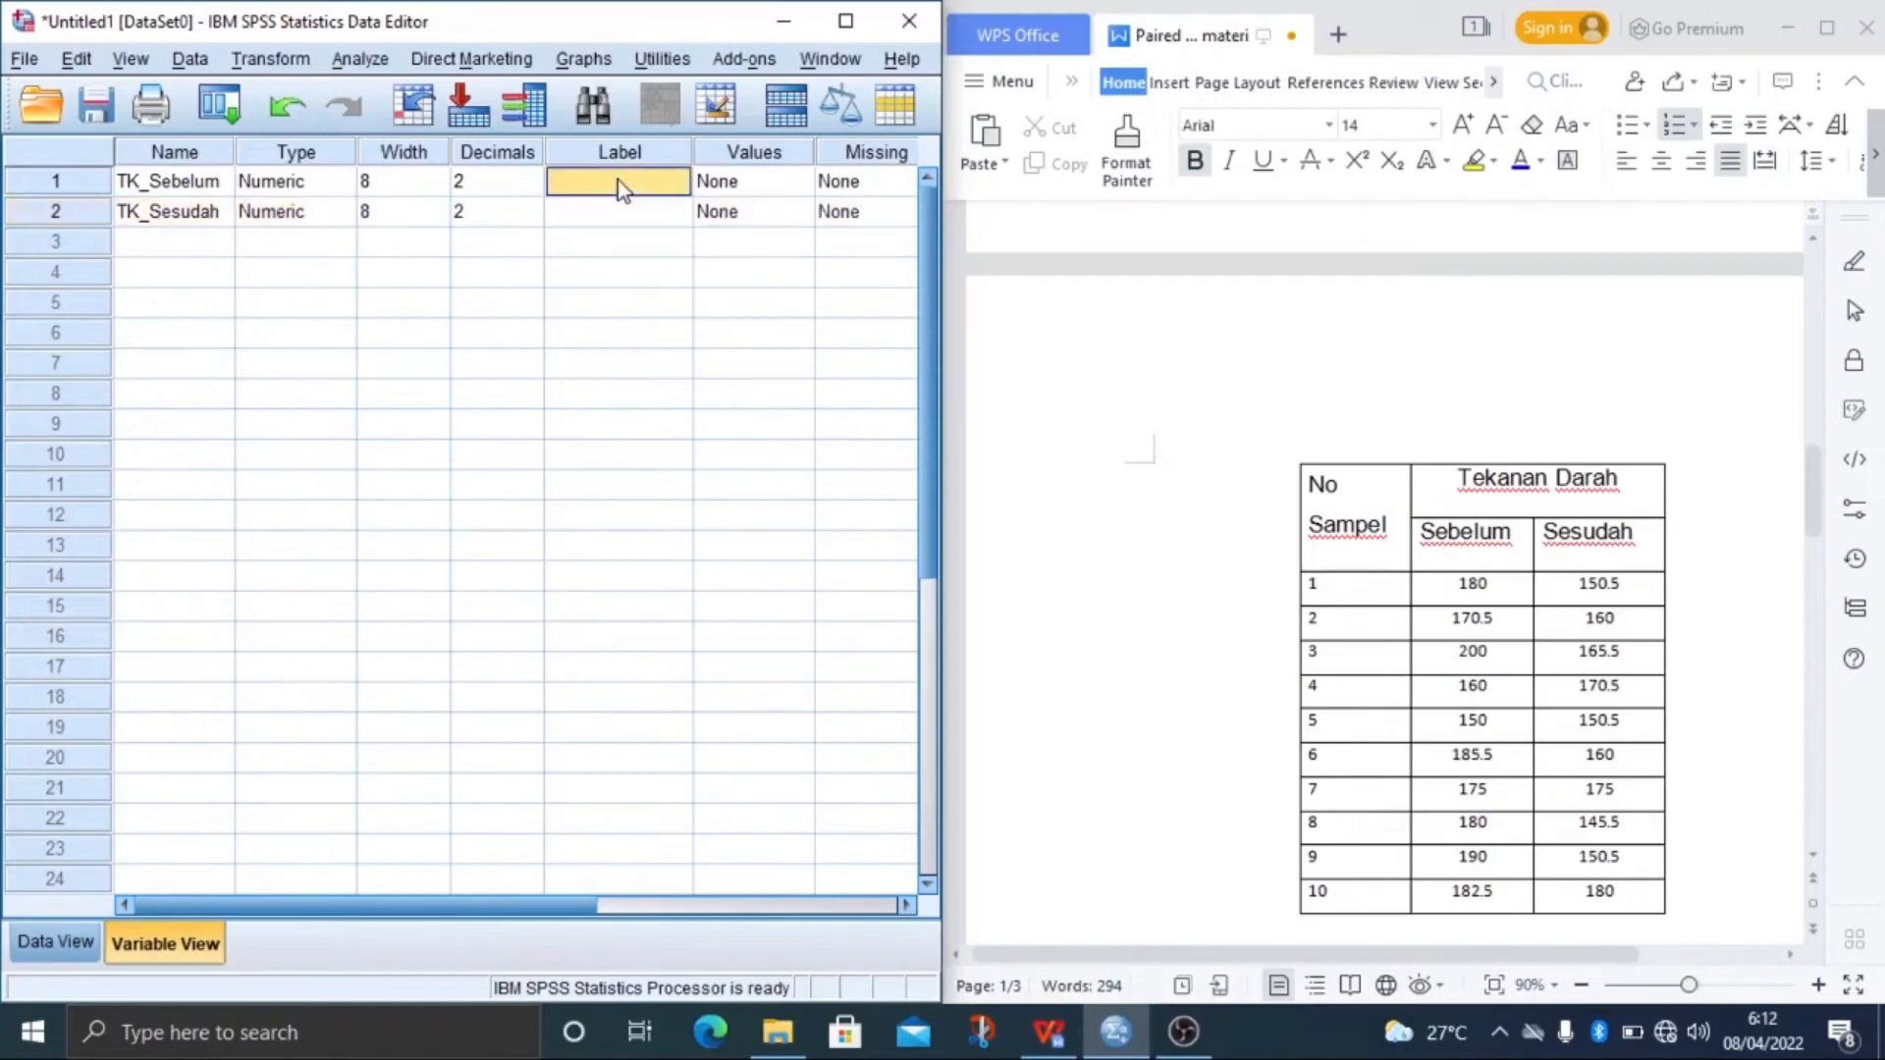
type("tekanan darah")
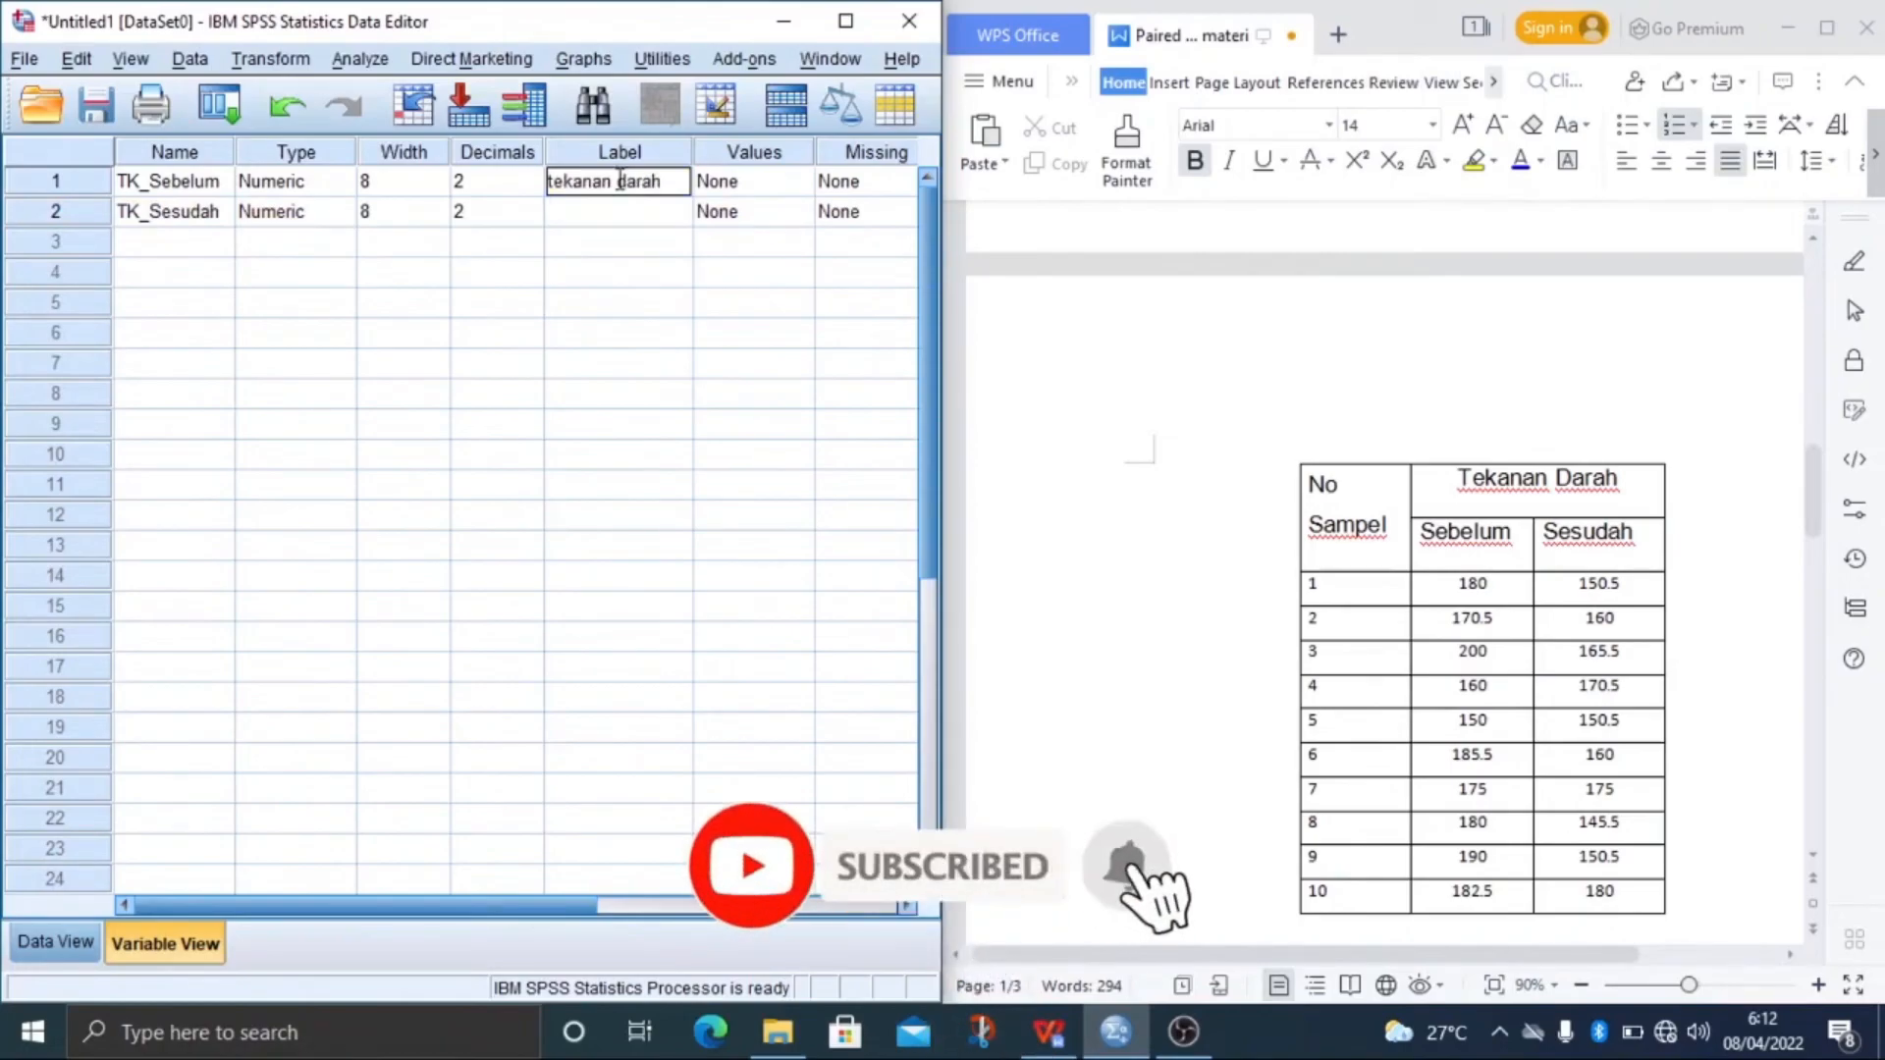
type(" sebelum")
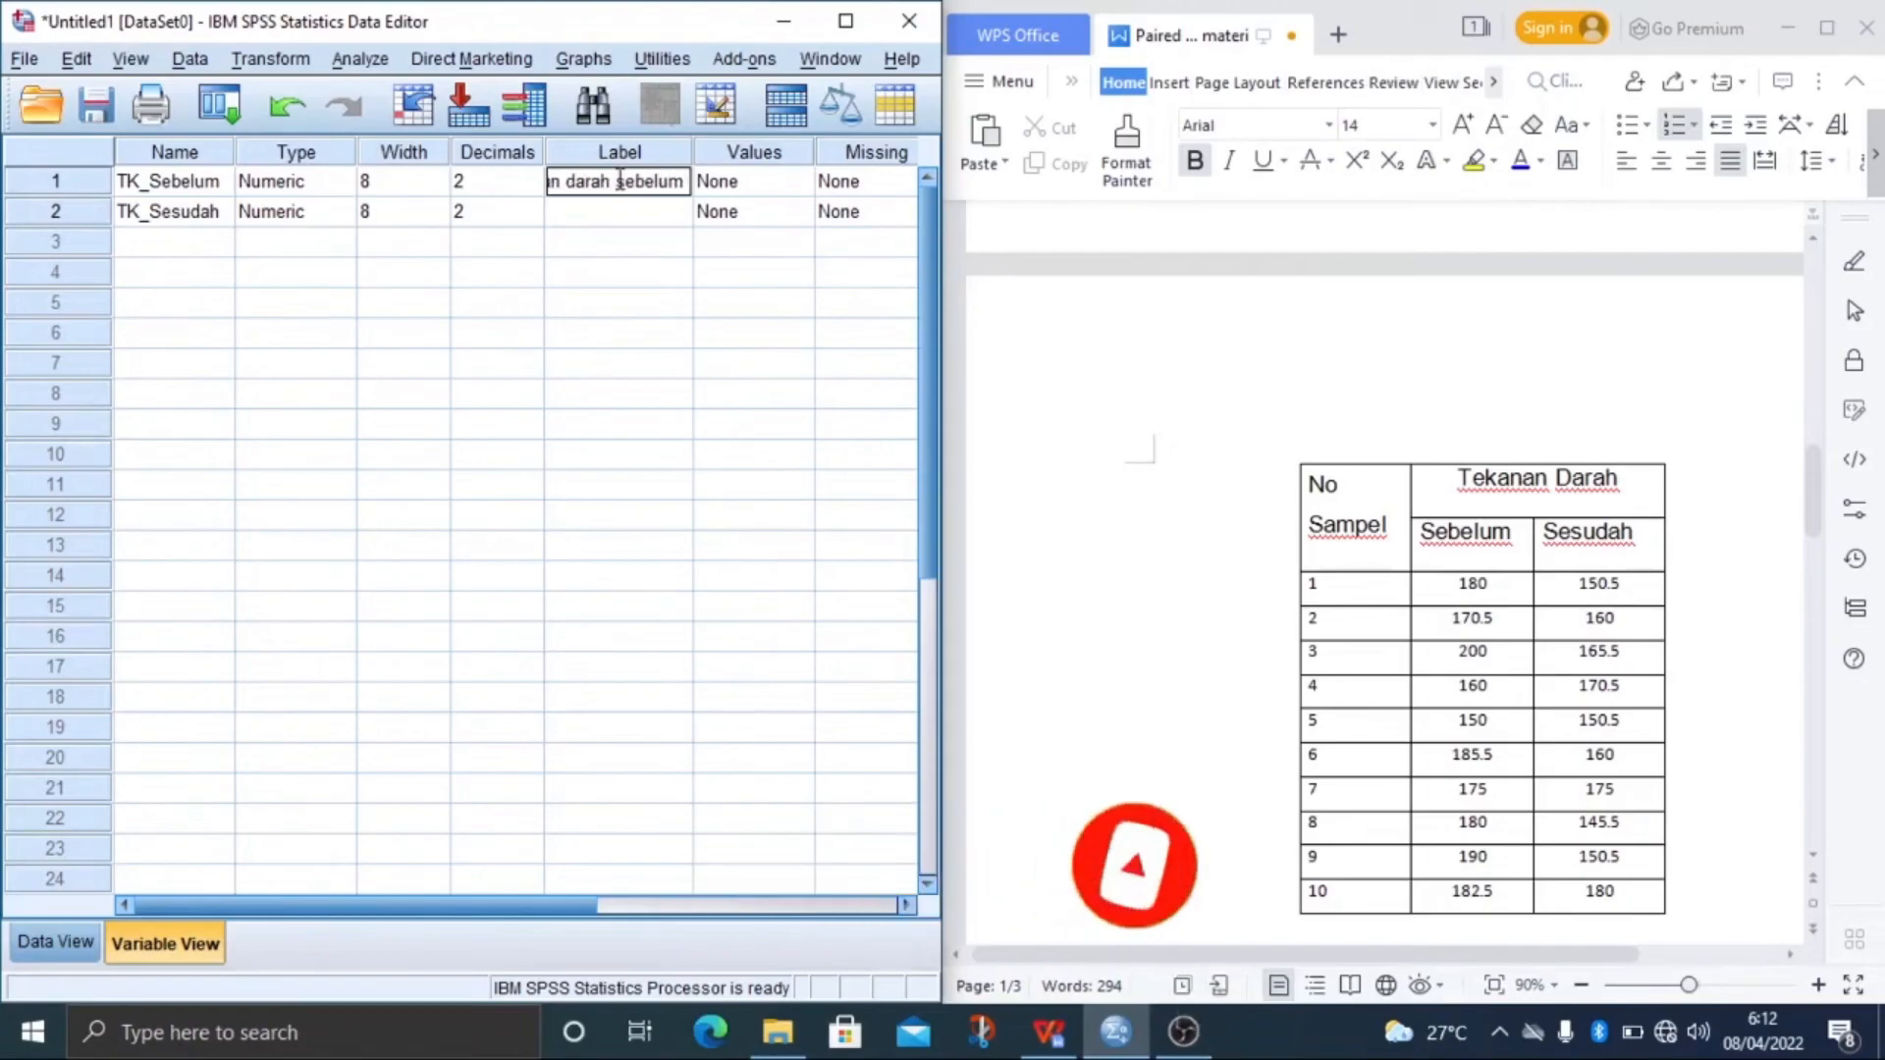
left_click(601, 212)
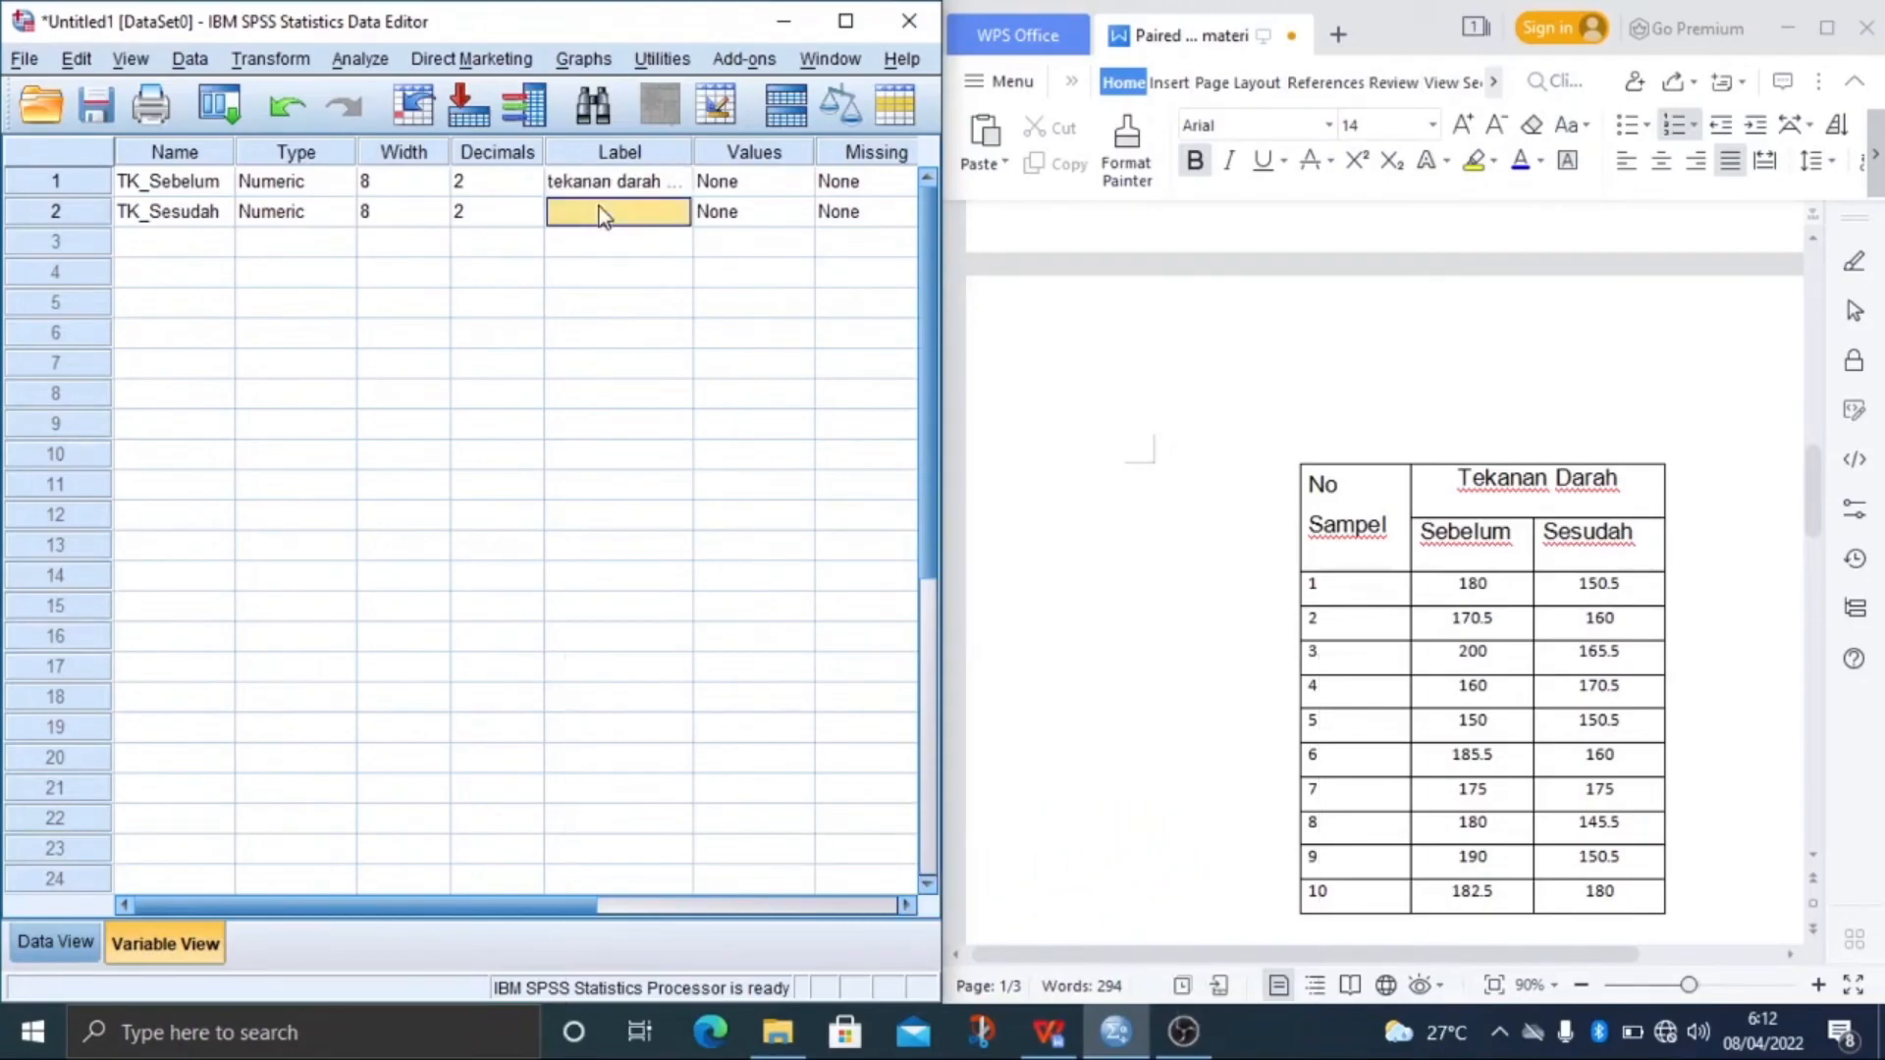
type("te")
type("kan")
type("an darah sesudah")
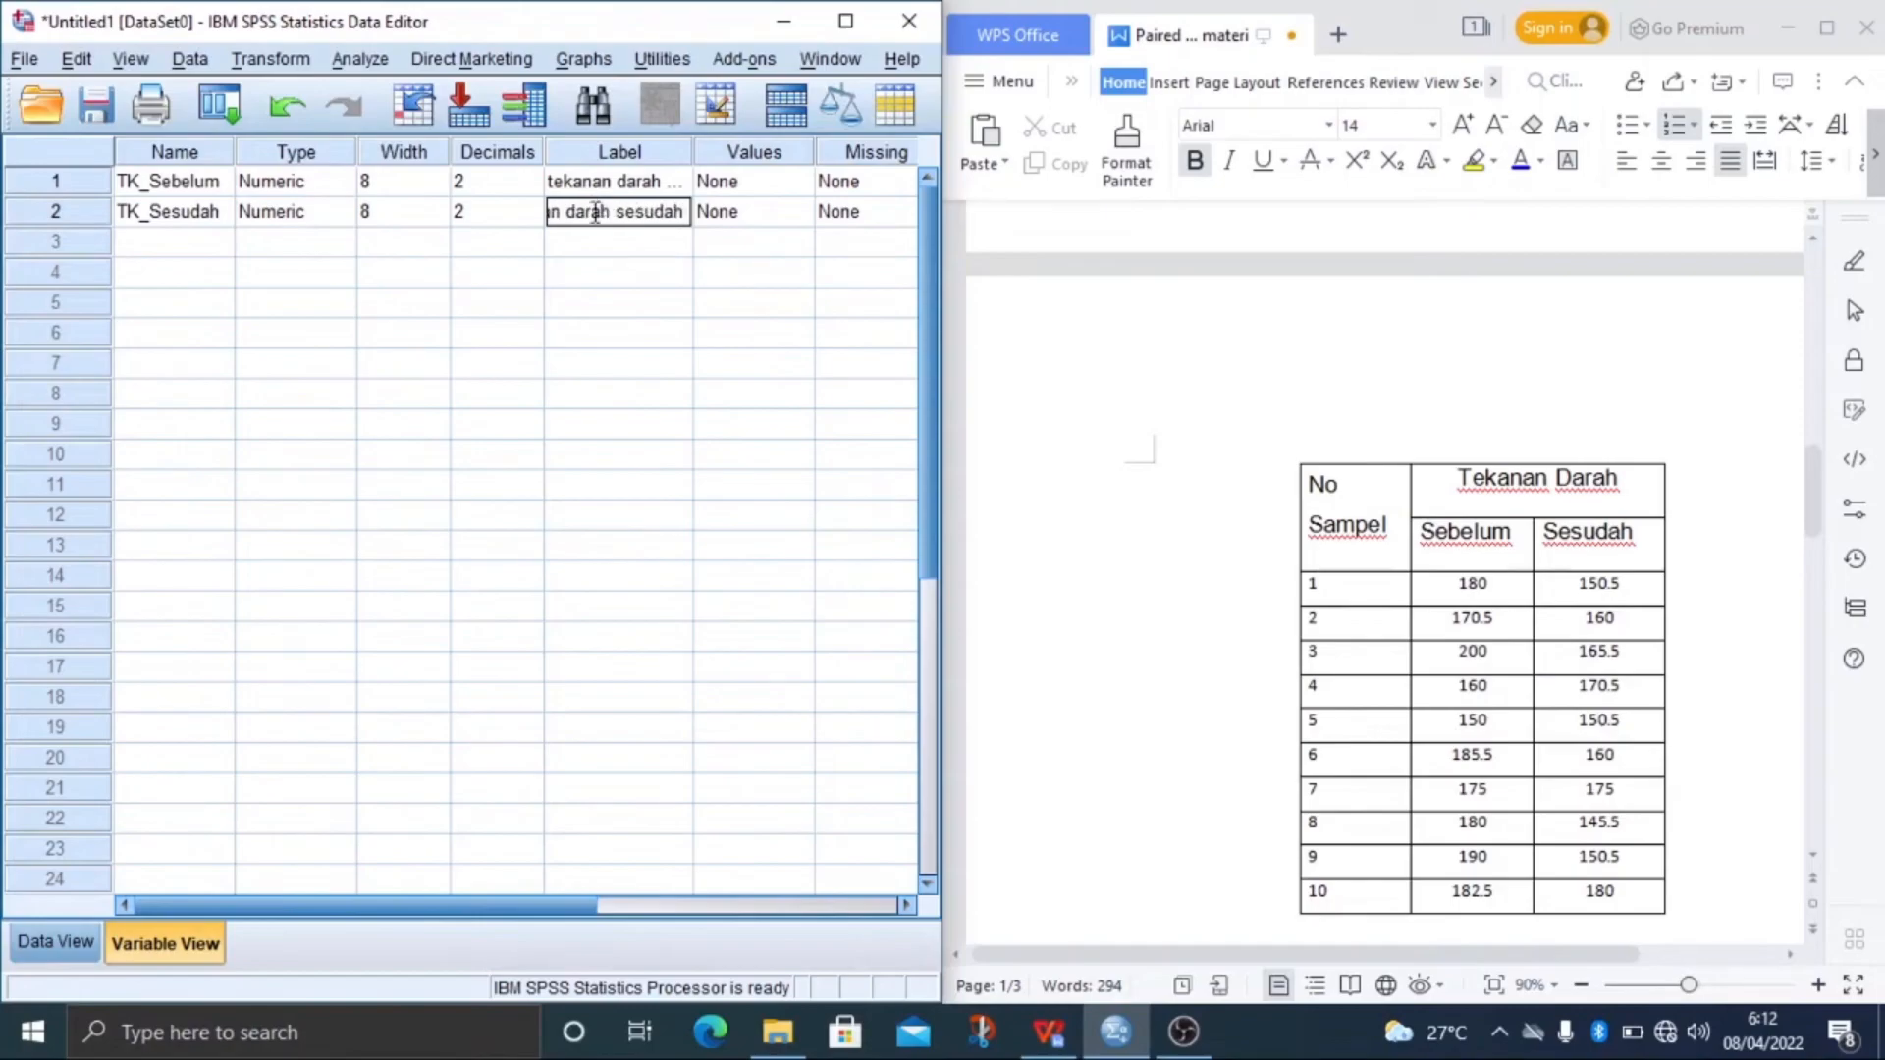
left_click(558, 734)
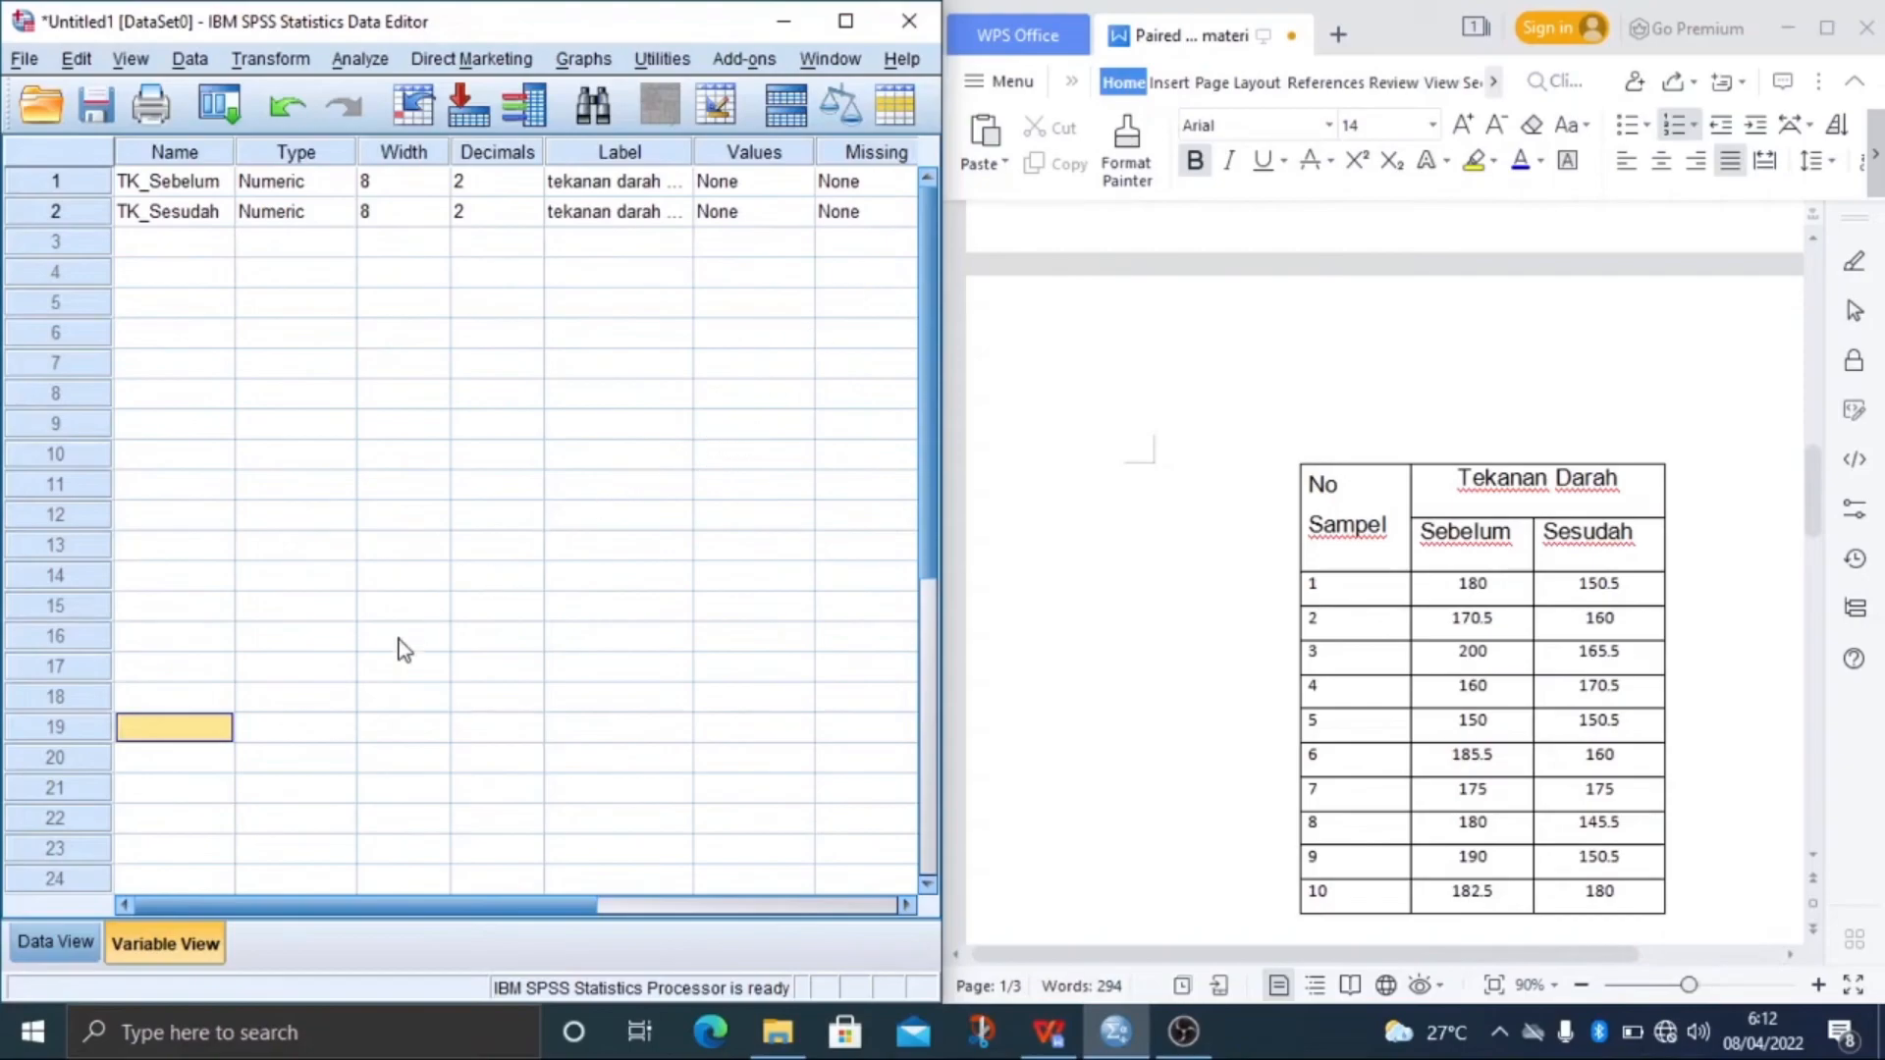
Copy the ten Sebelum values from the document's Tekanan Darah table into the TK_Sebelum column, starting at case 1.
left_click(39, 946)
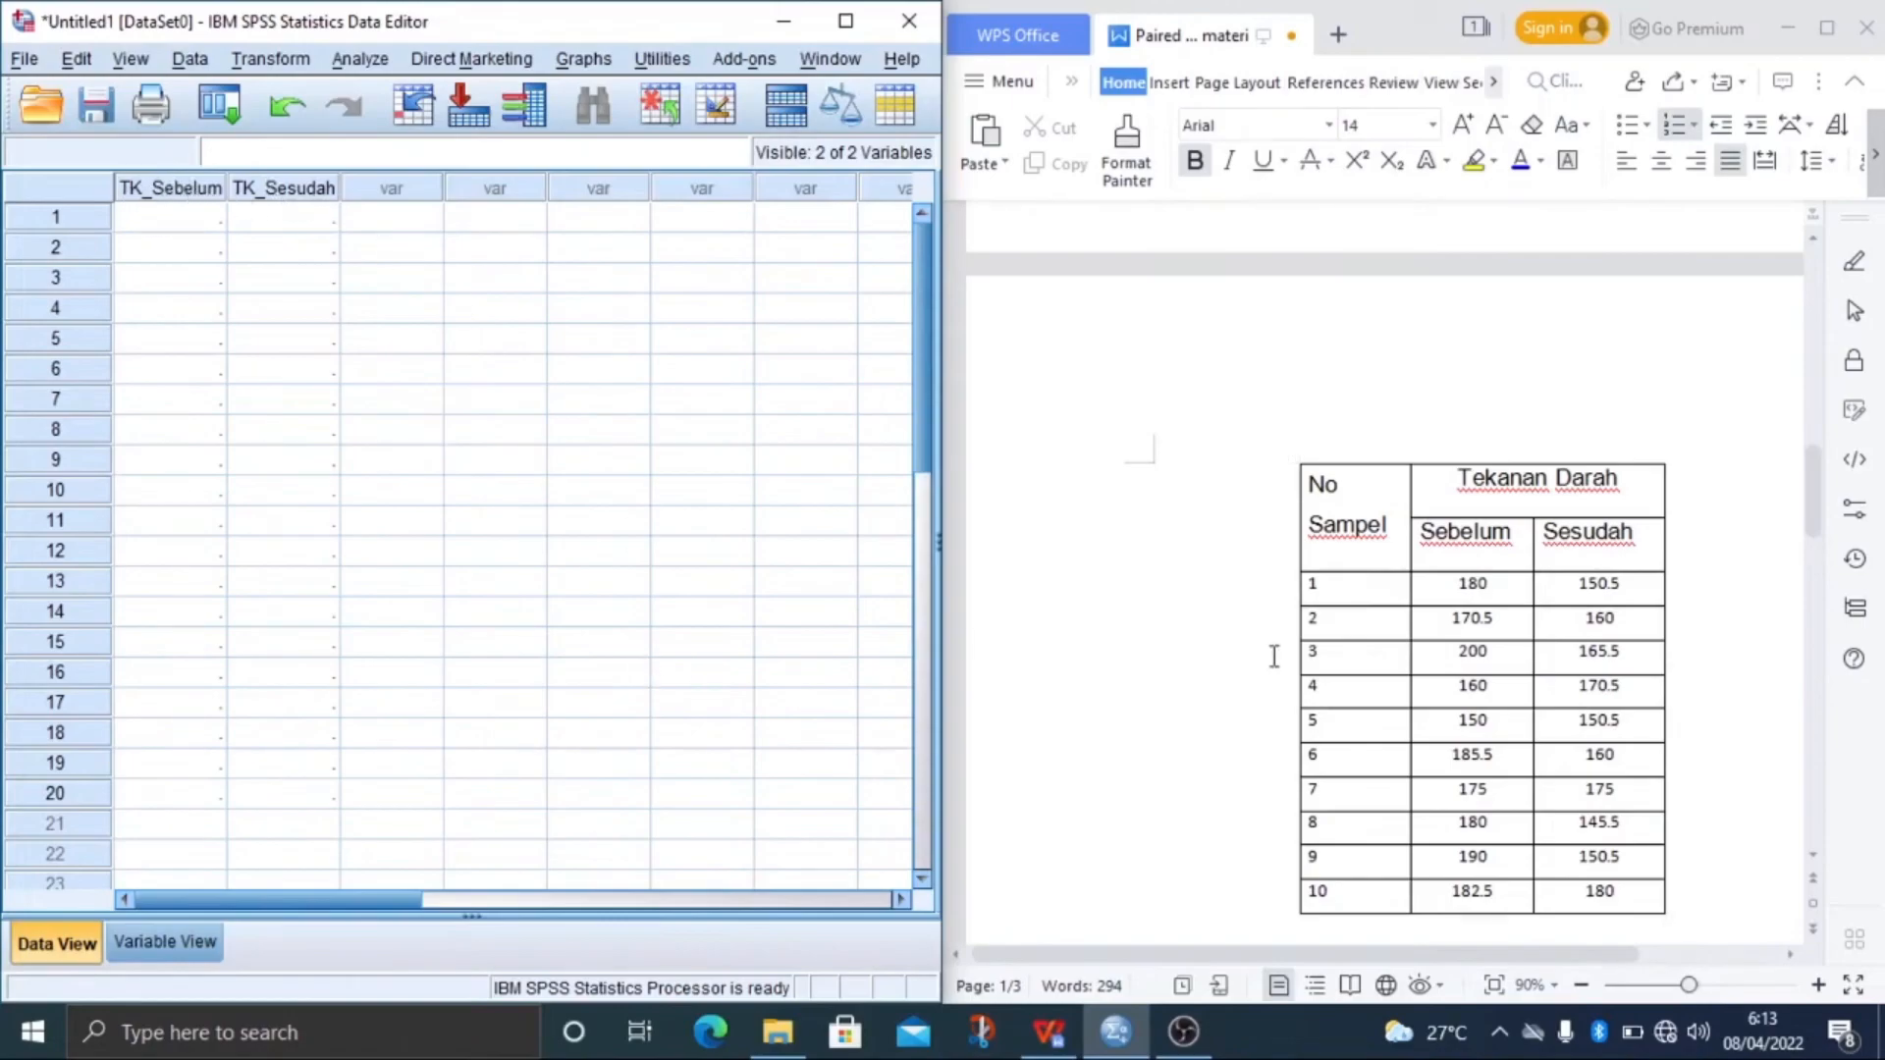
left_click(1443, 580)
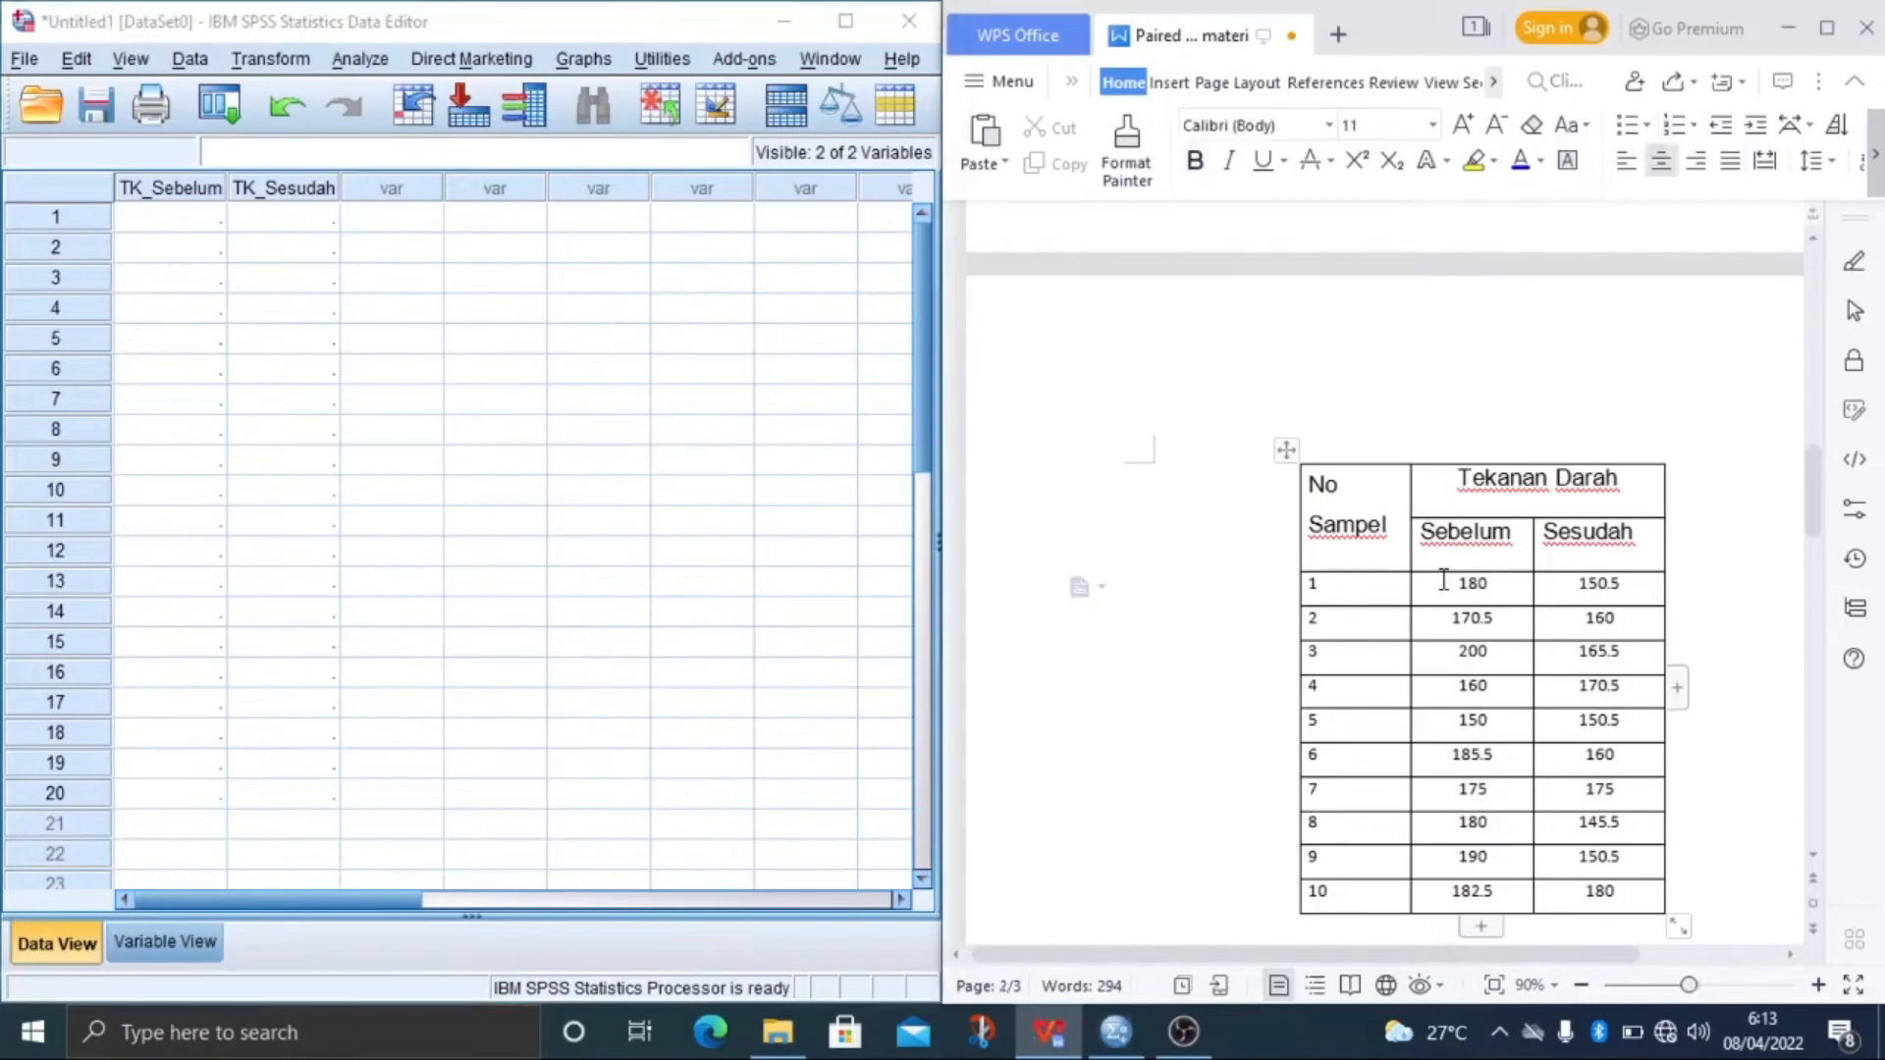
left_click_drag(1443, 581, 1473, 889)
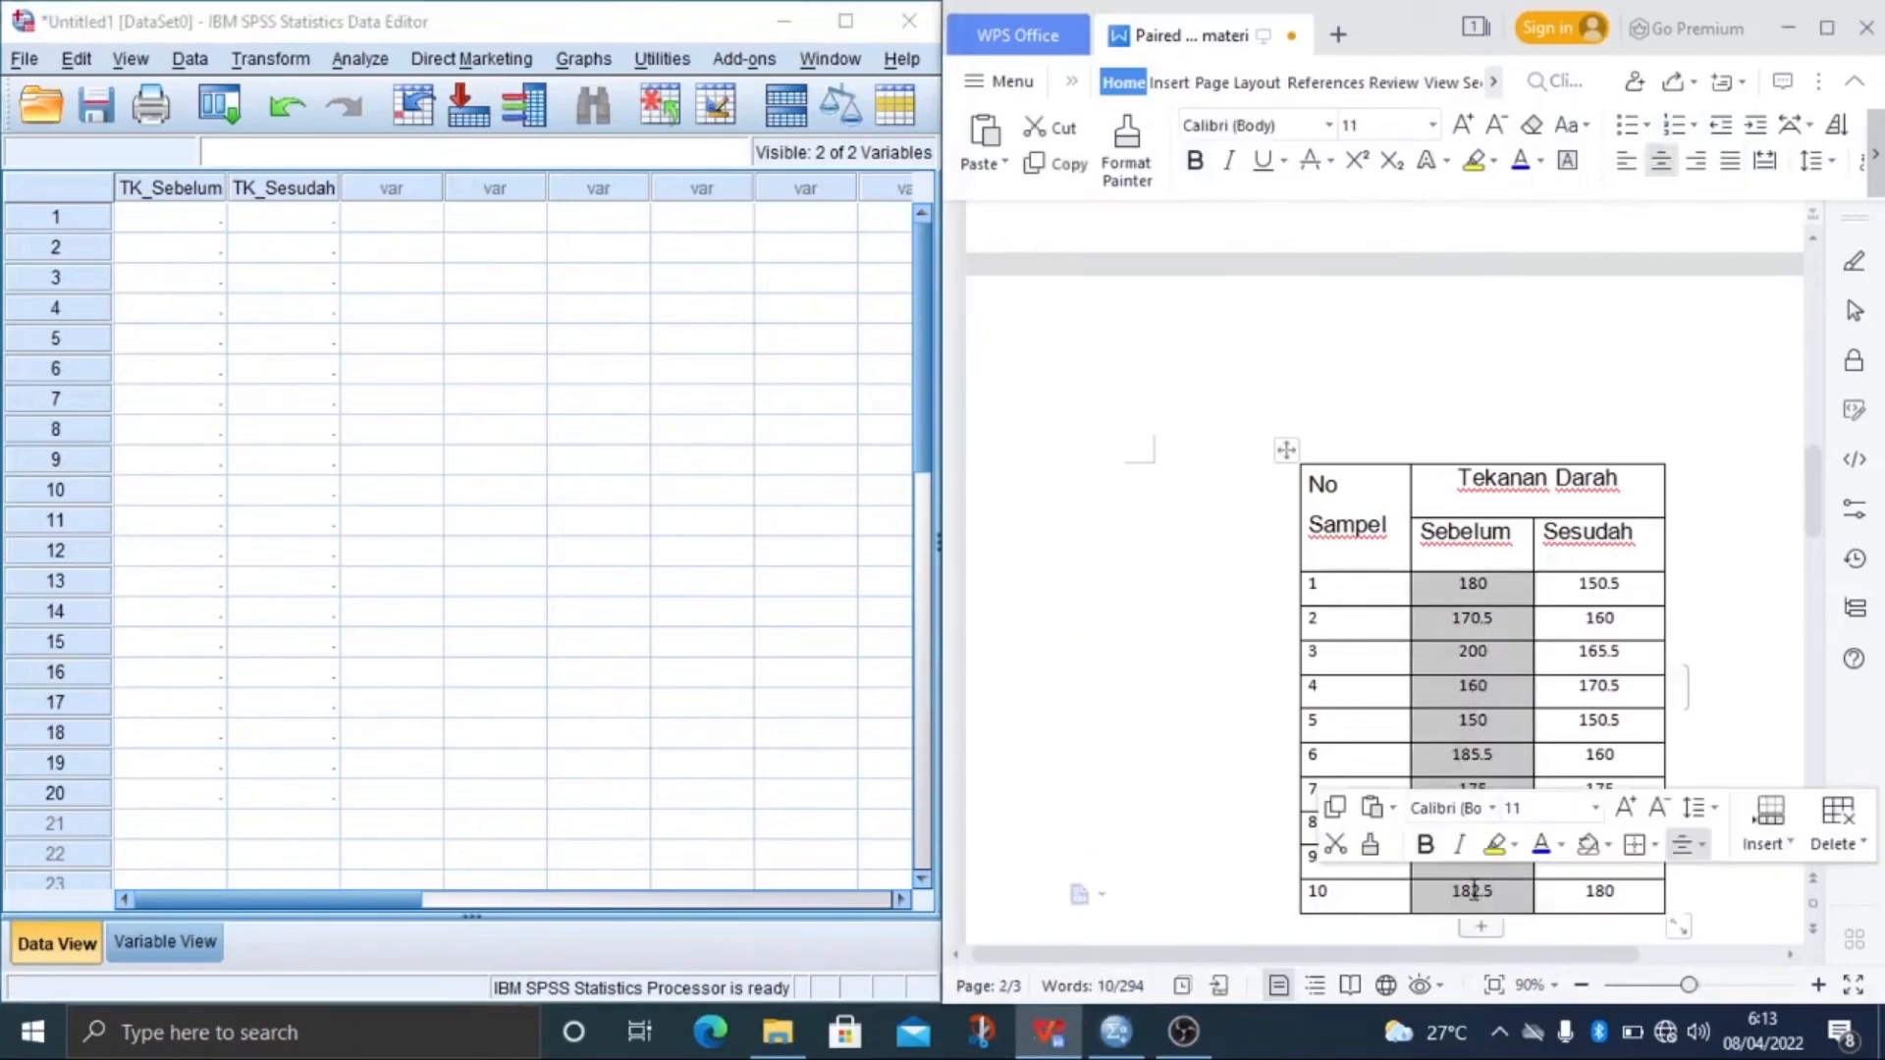
key("ctrl+c")
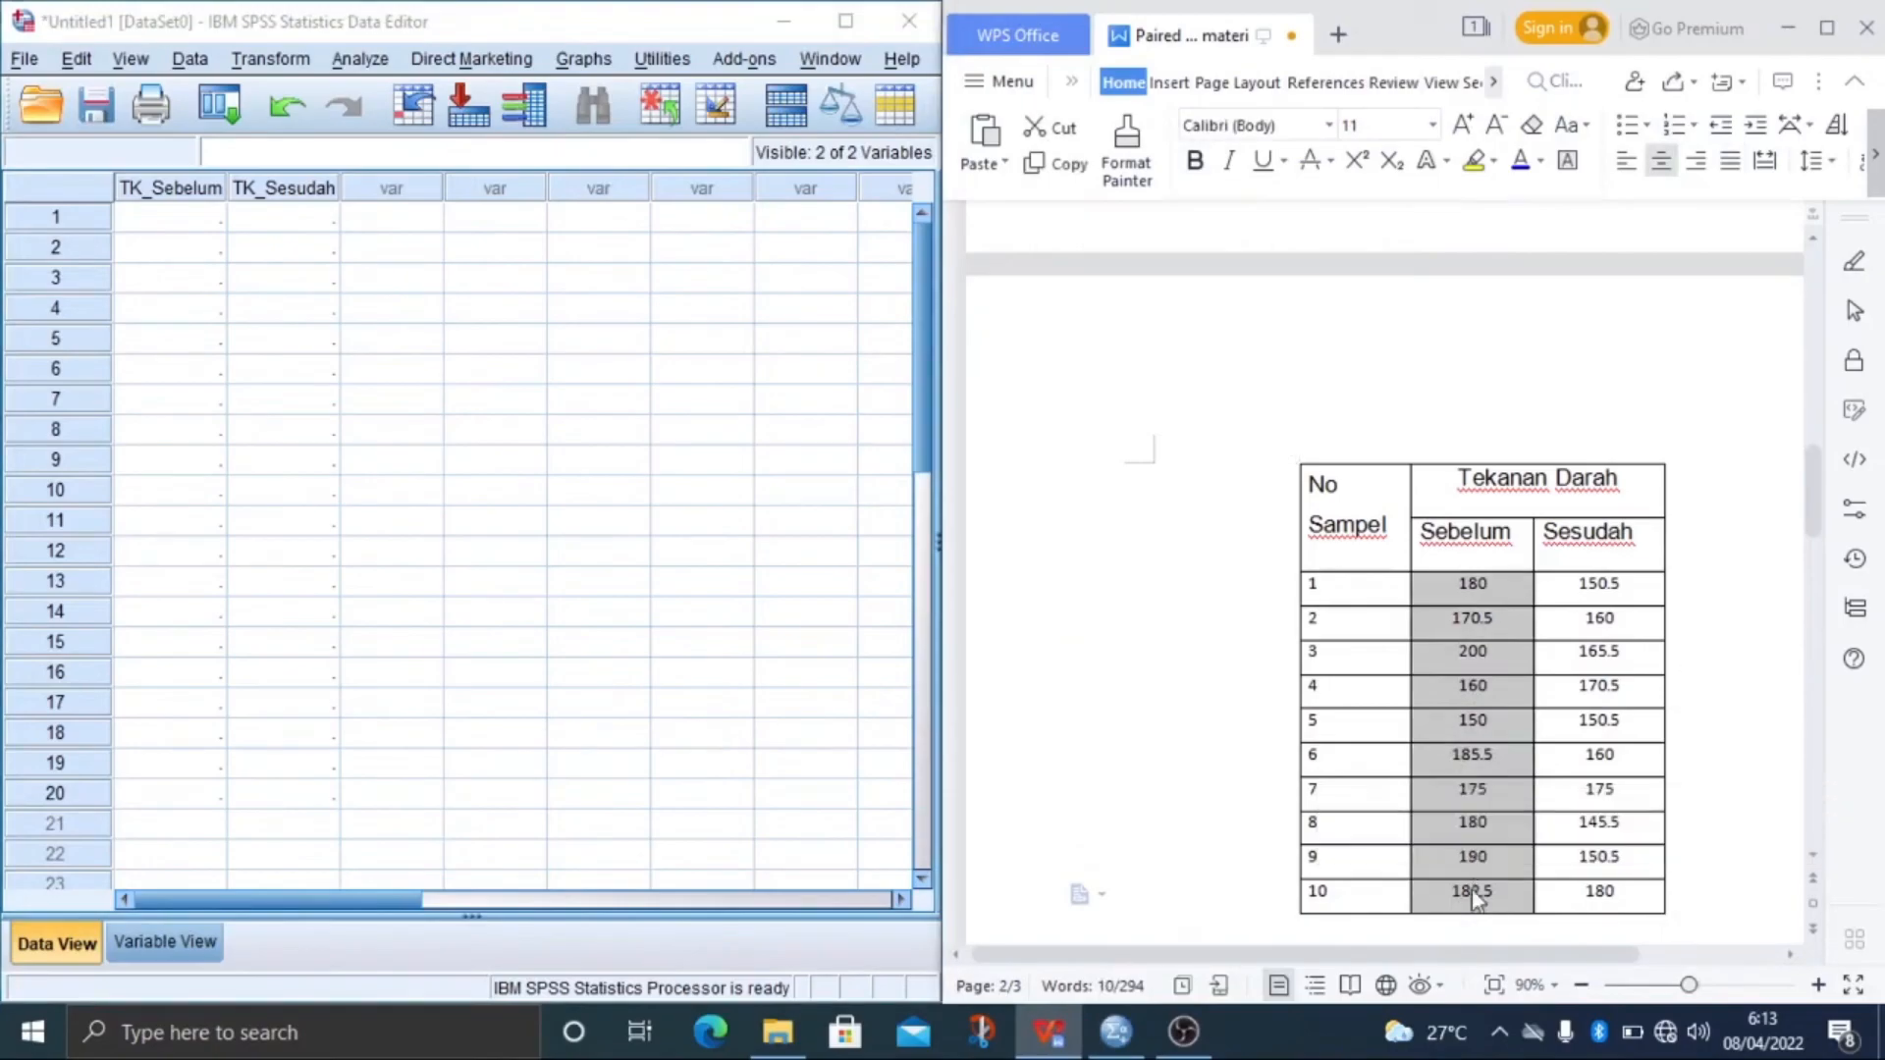
left_click(154, 214)
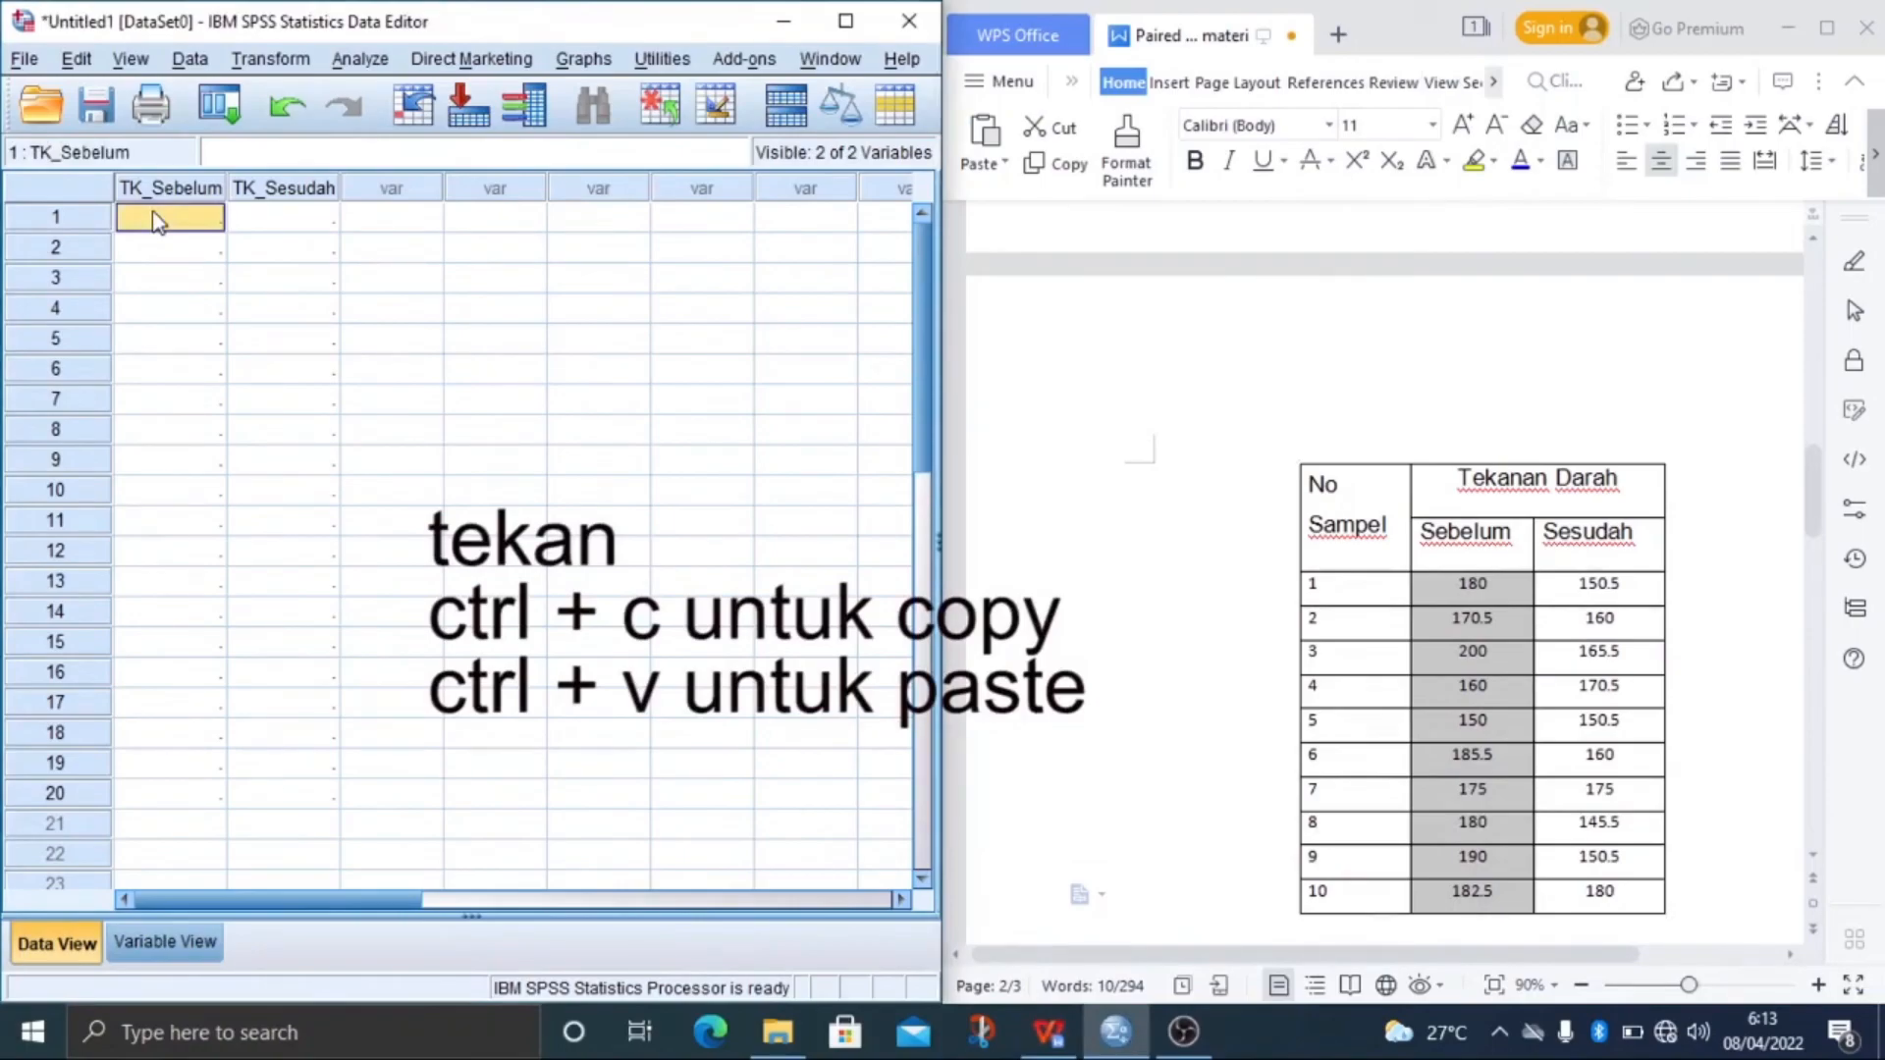
key("ctrl+v")
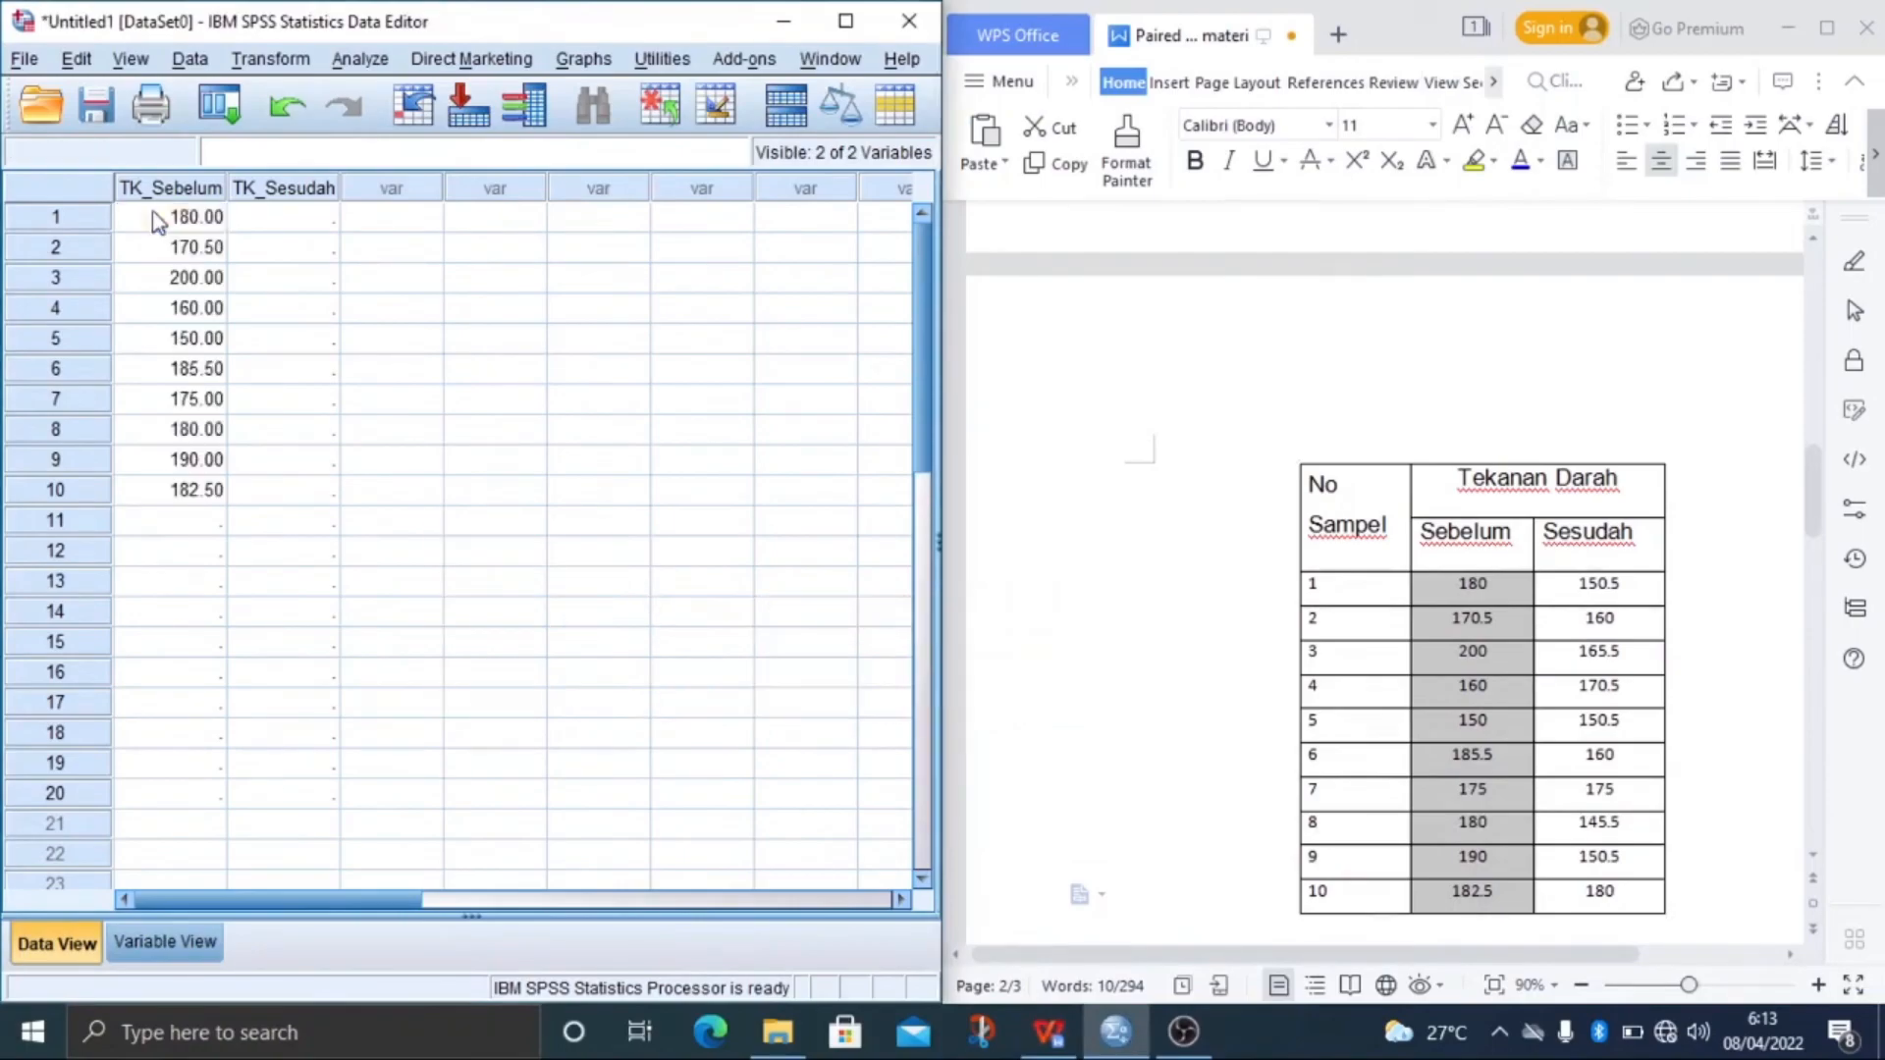
left_click(199, 522)
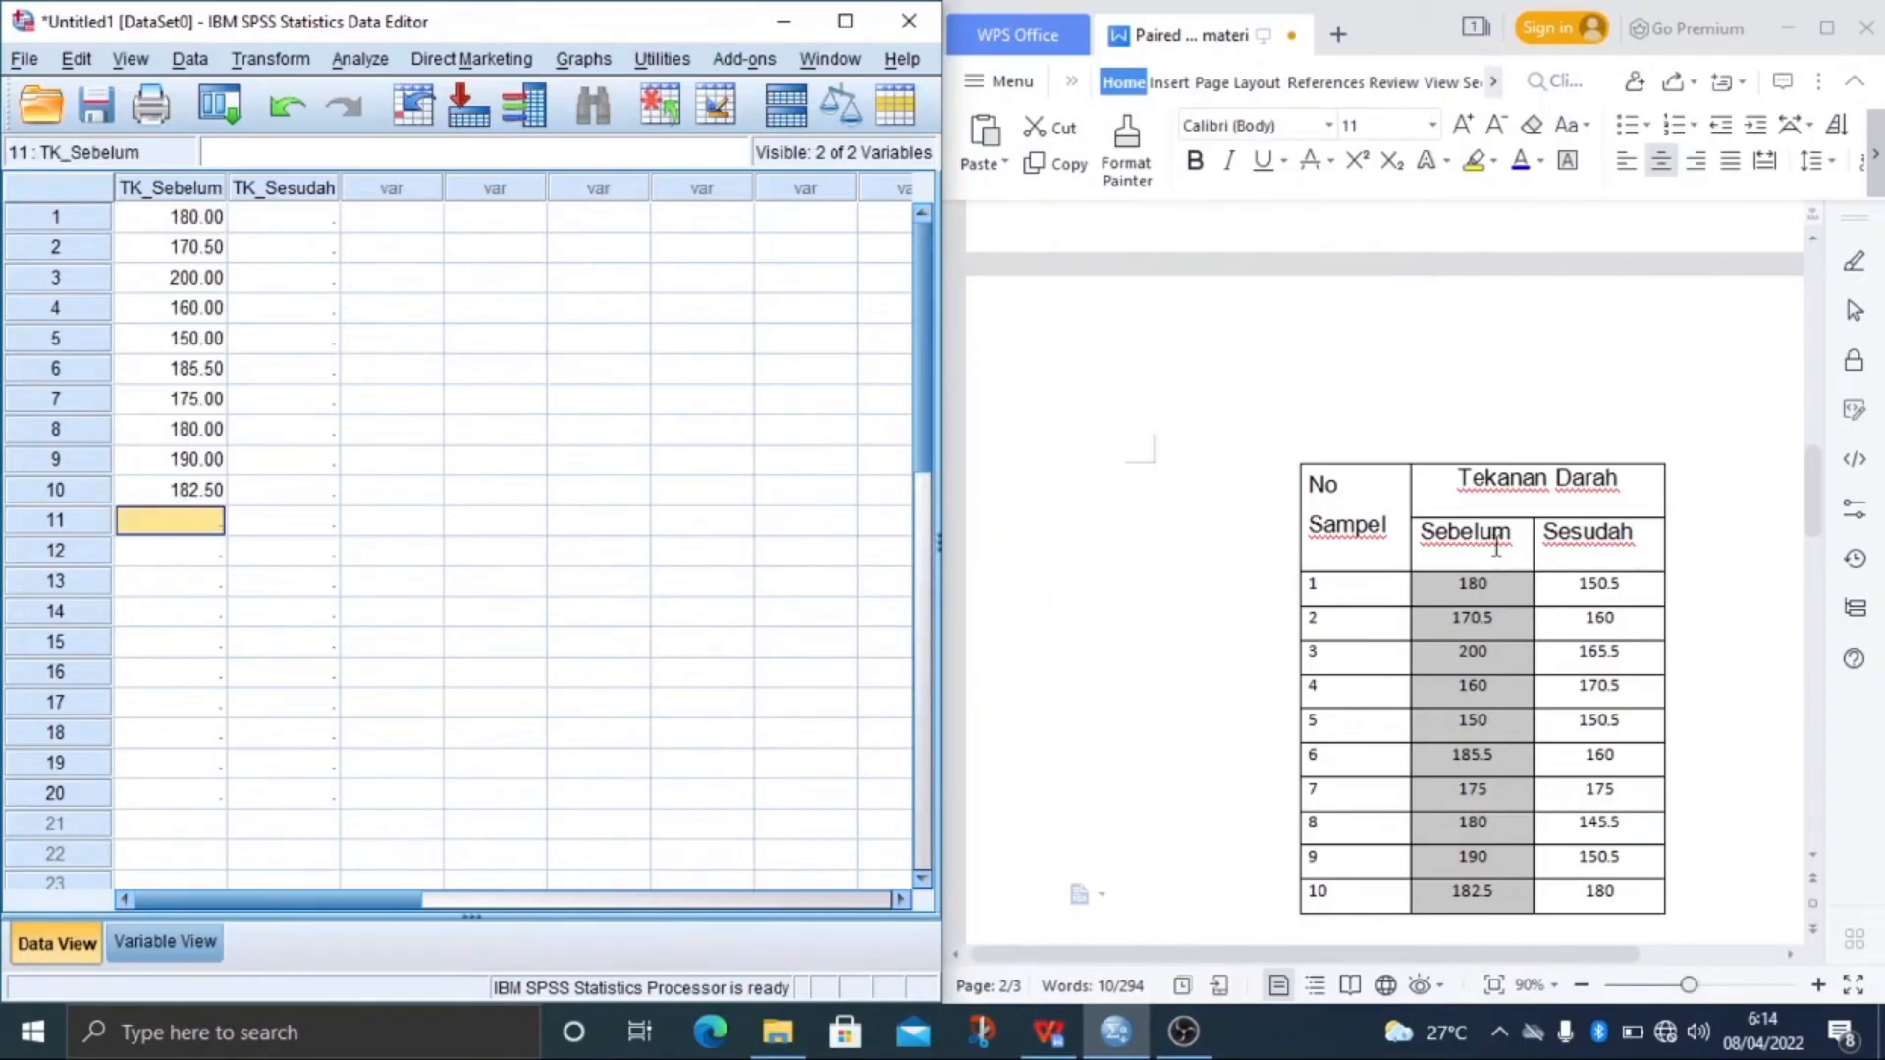
Copy the ten Sesudah values from the document's table into the TK_Sesudah column, starting at case 1.
left_click_drag(1578, 586, 1596, 898)
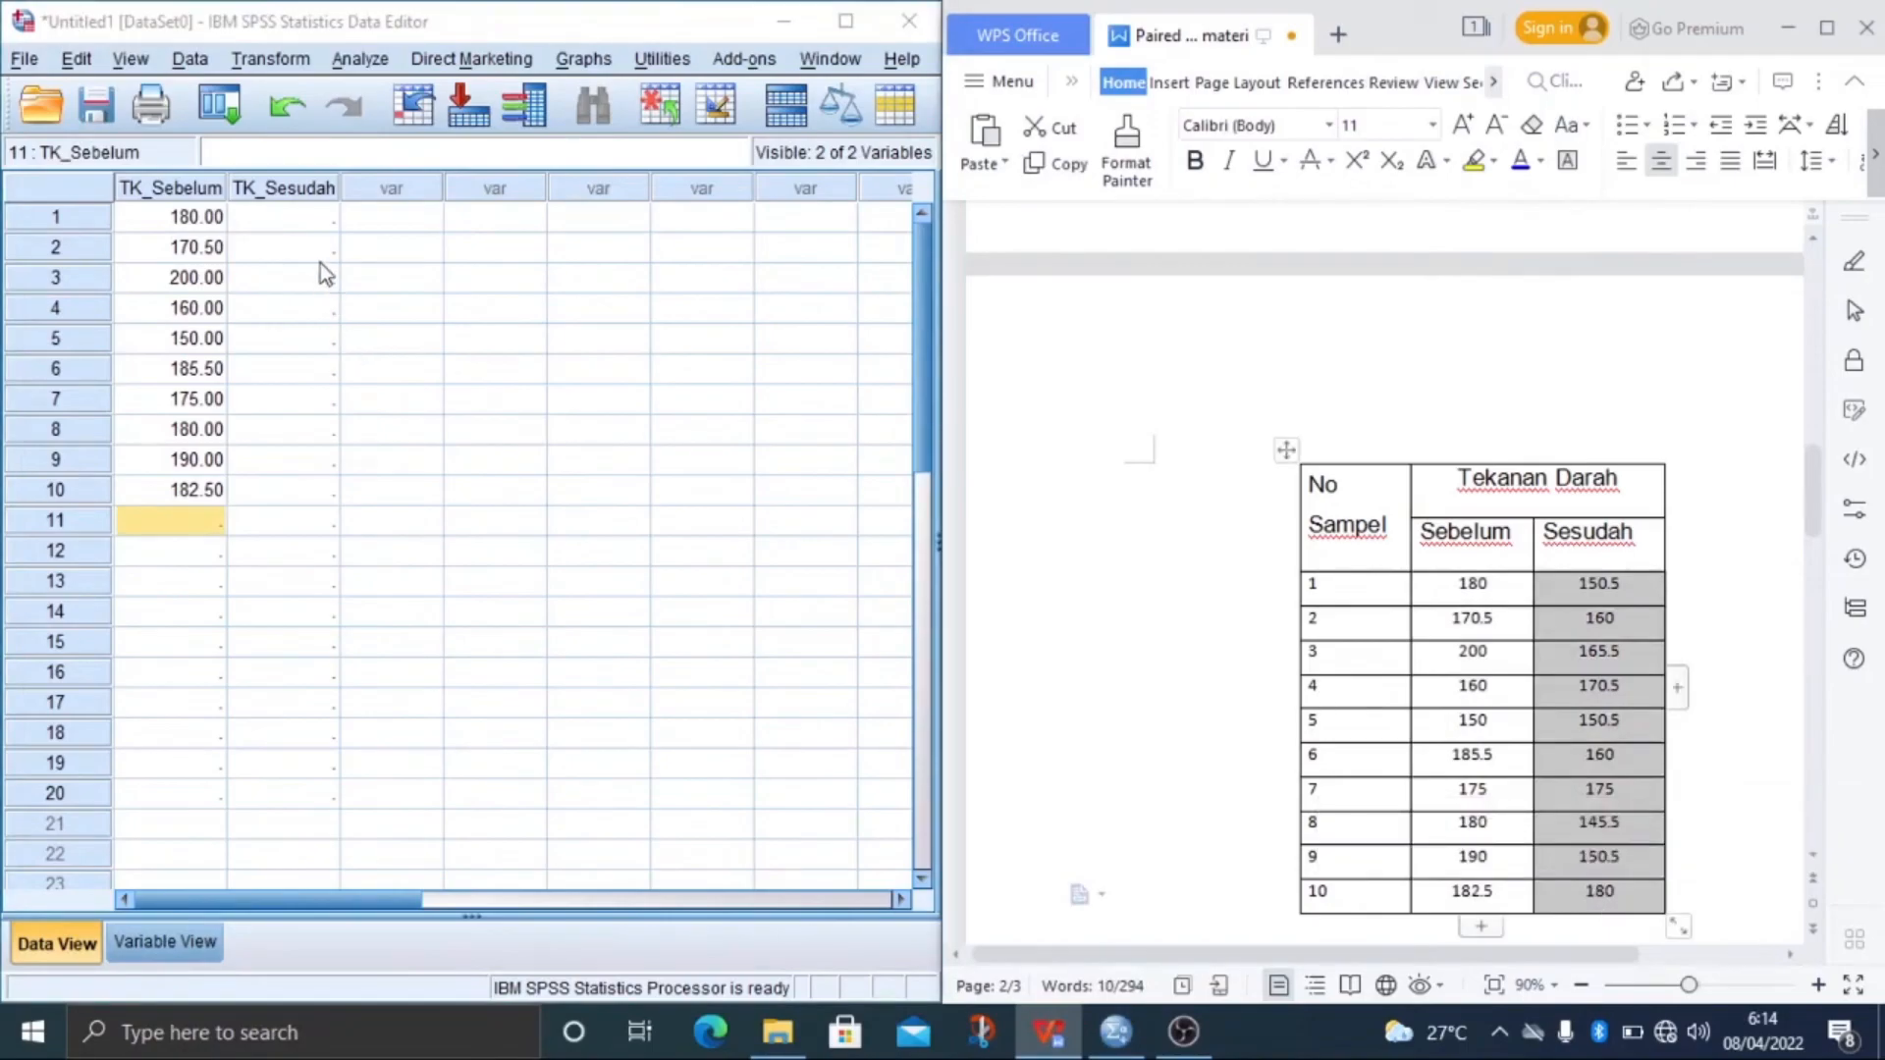
left_click(300, 224)
key("ctrl+v")
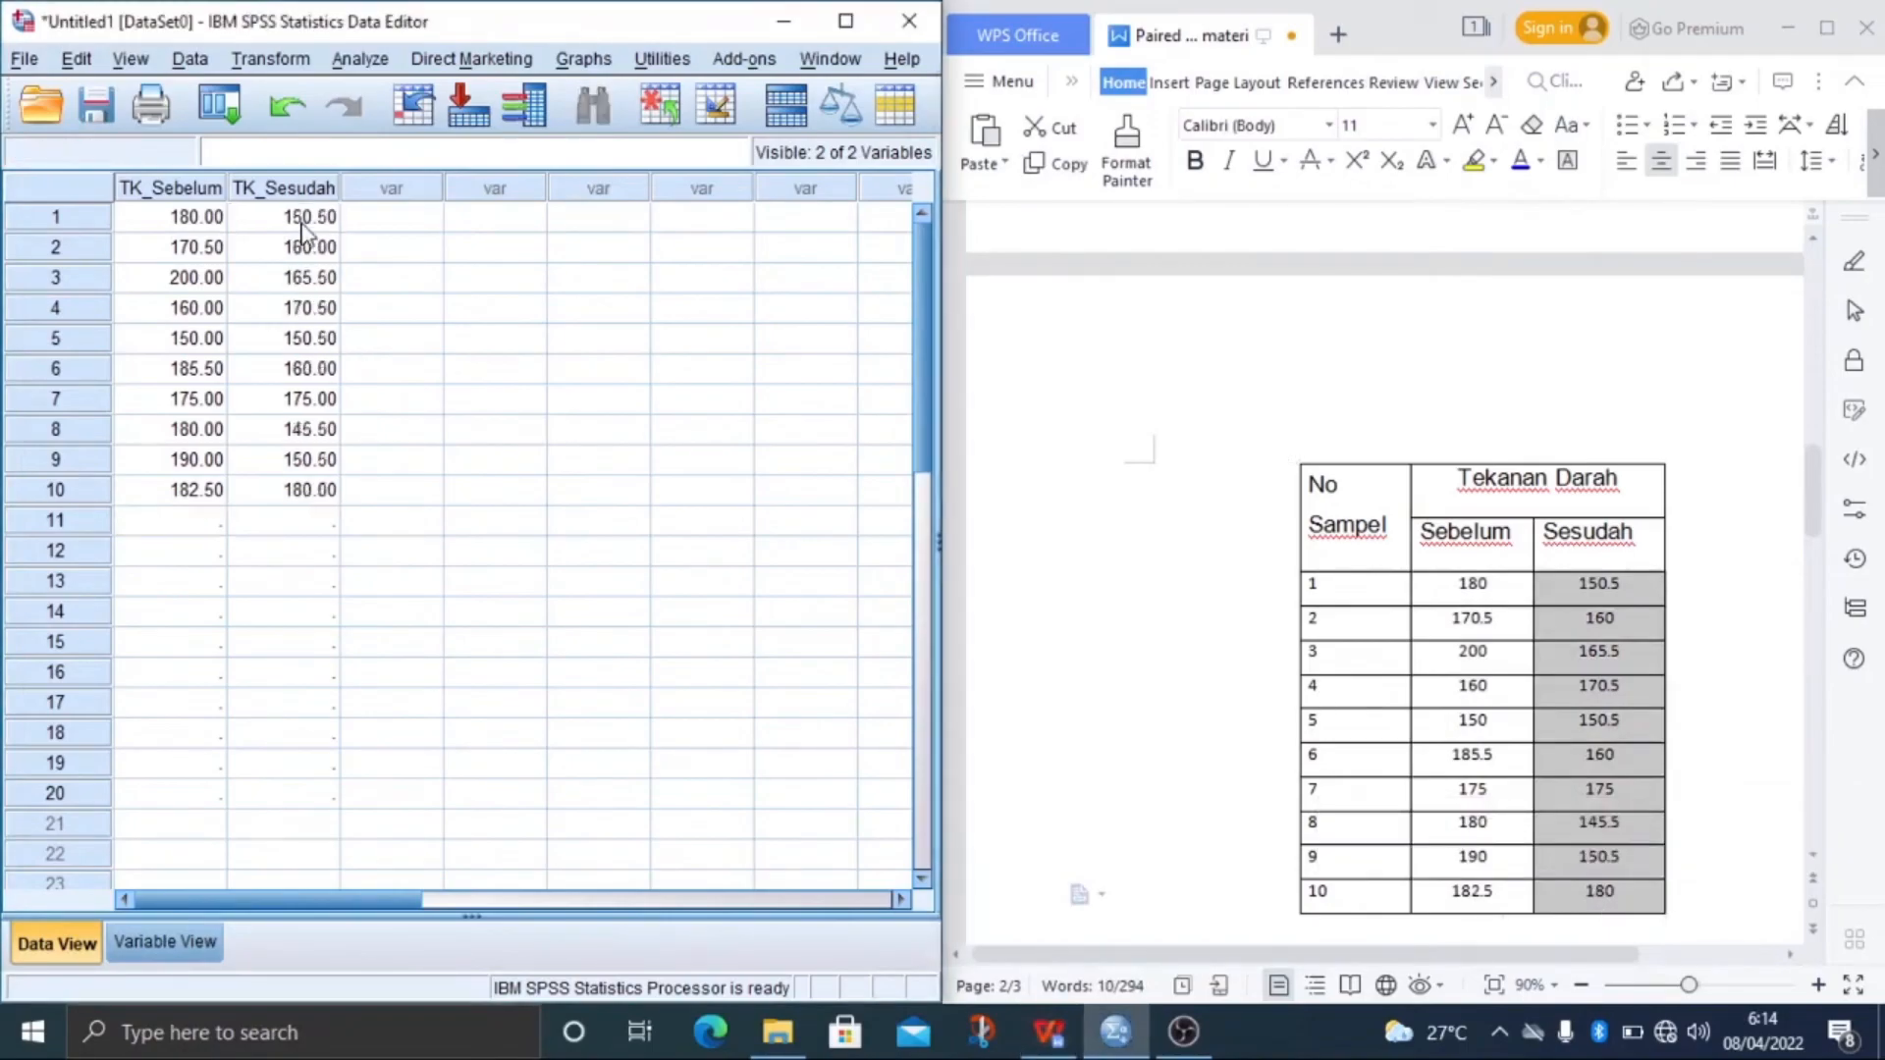
left_click(311, 523)
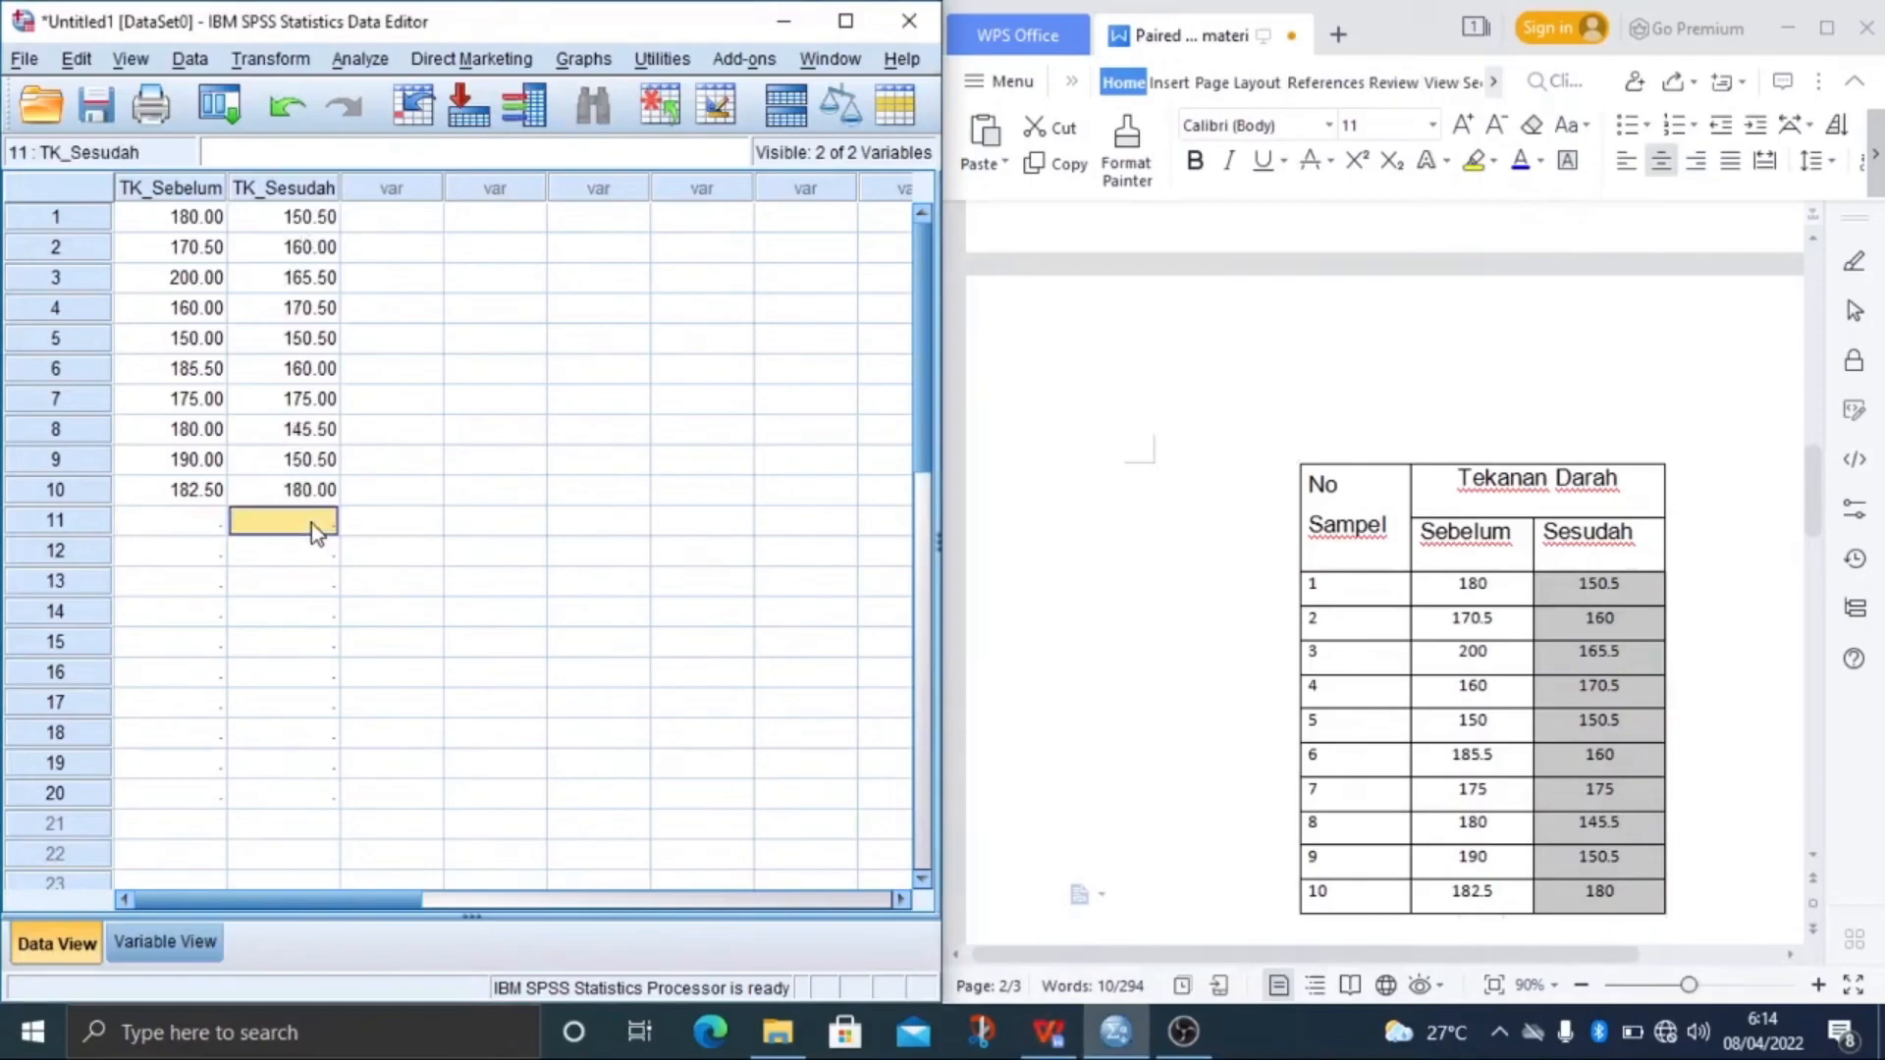
Delete the empty cases below the data, from row 11 through row 20.
left_click(184, 522)
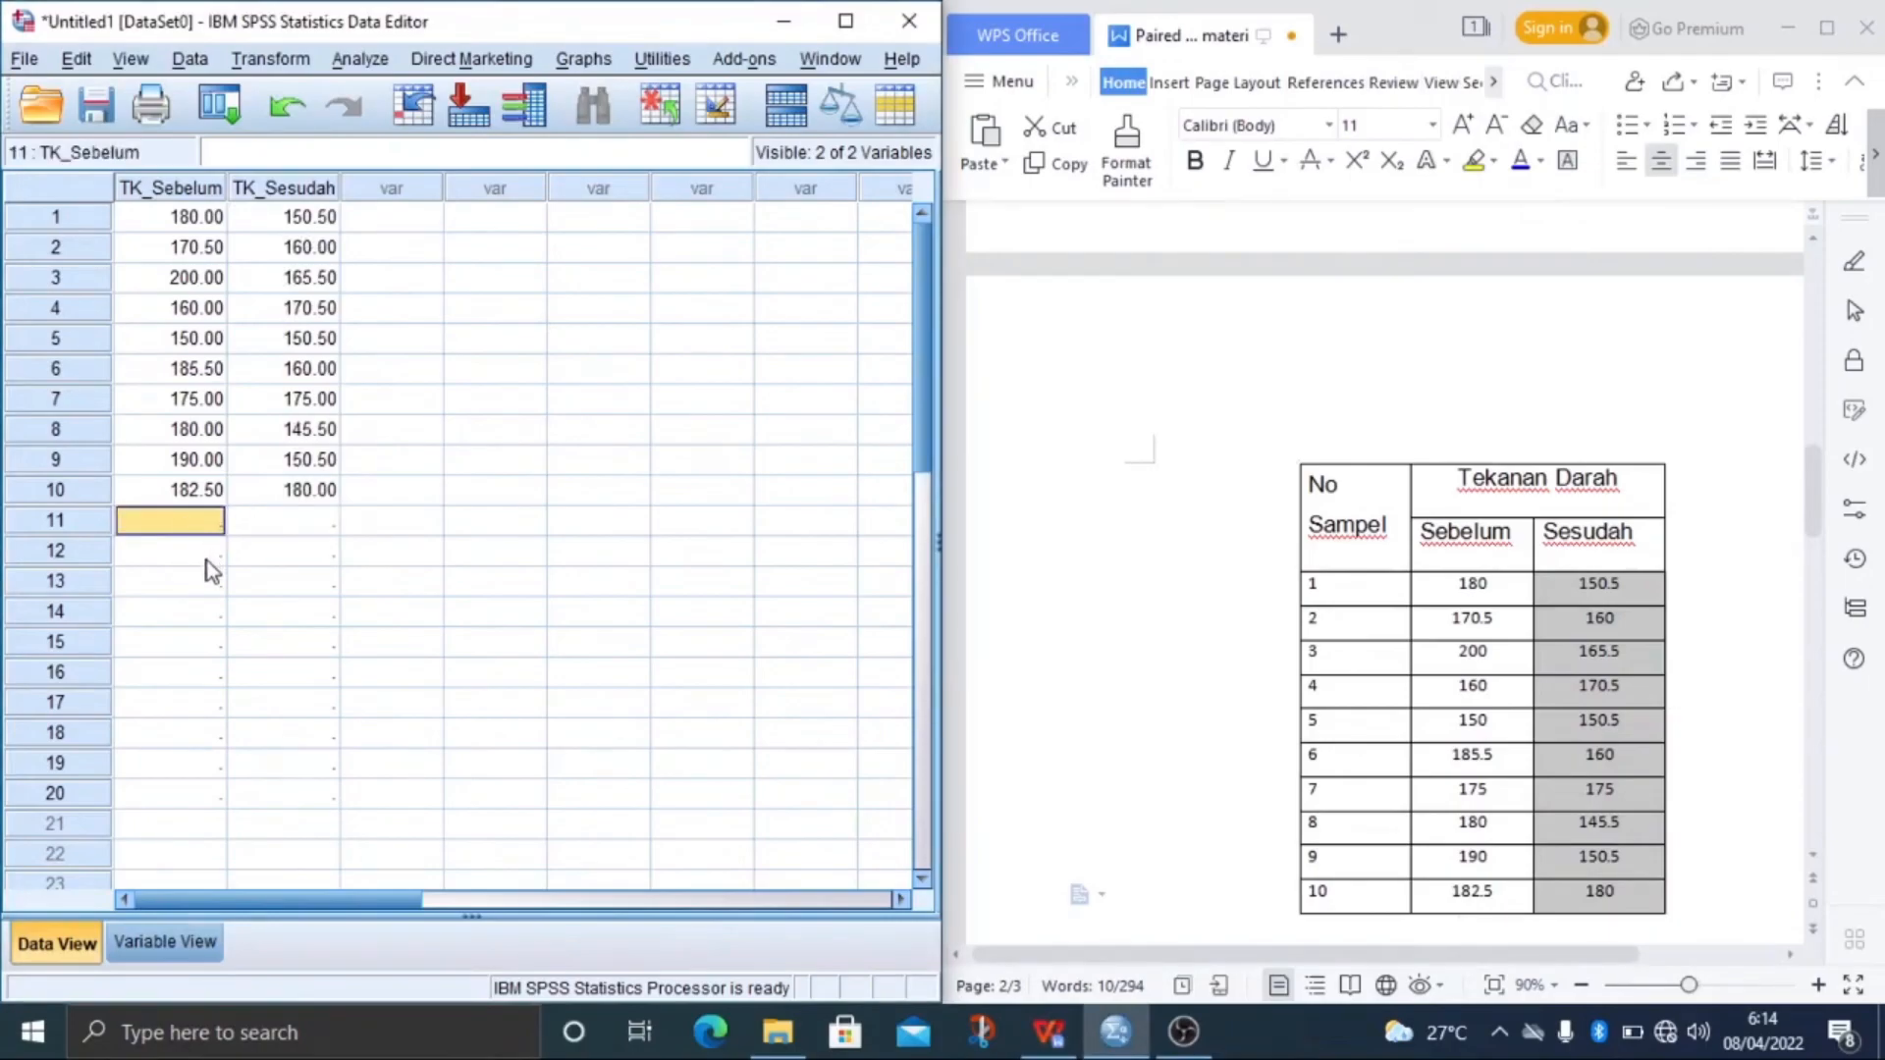
scroll(208, 598, "down", 2)
left_click(305, 622)
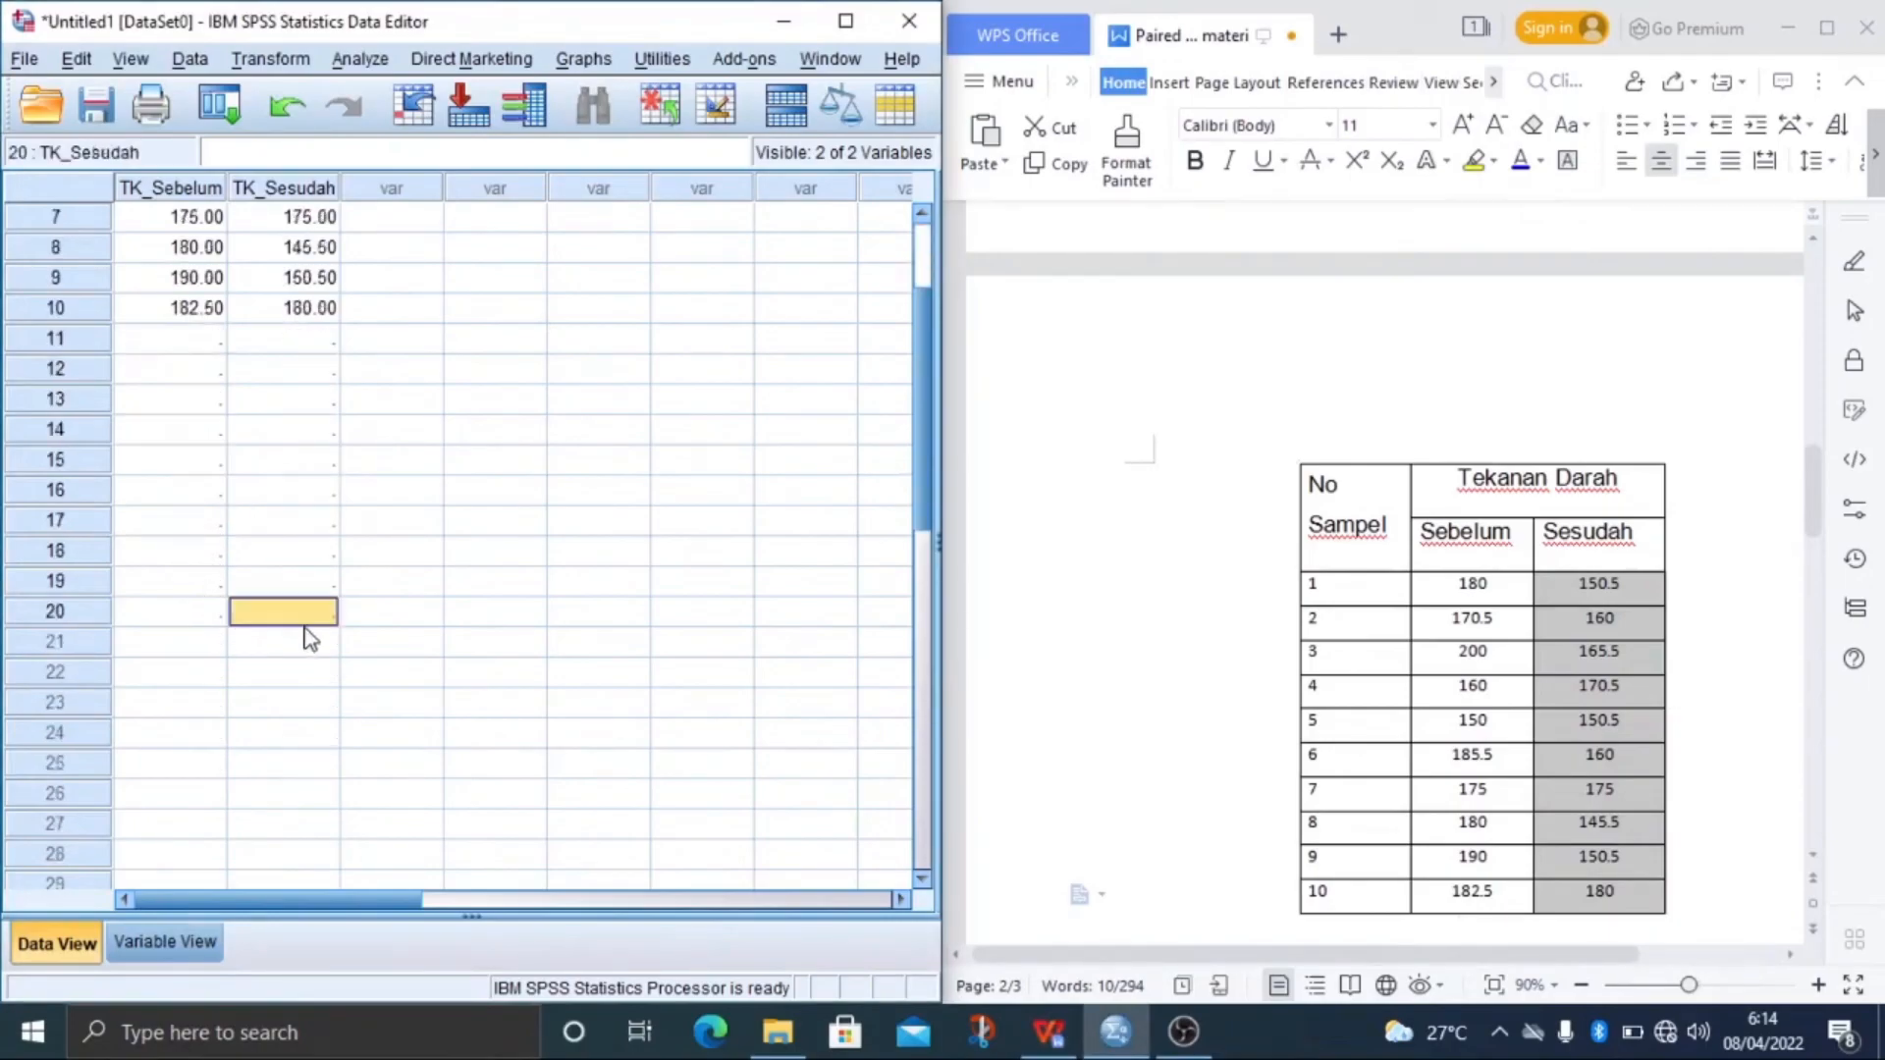
scroll(197, 620, "up", 2)
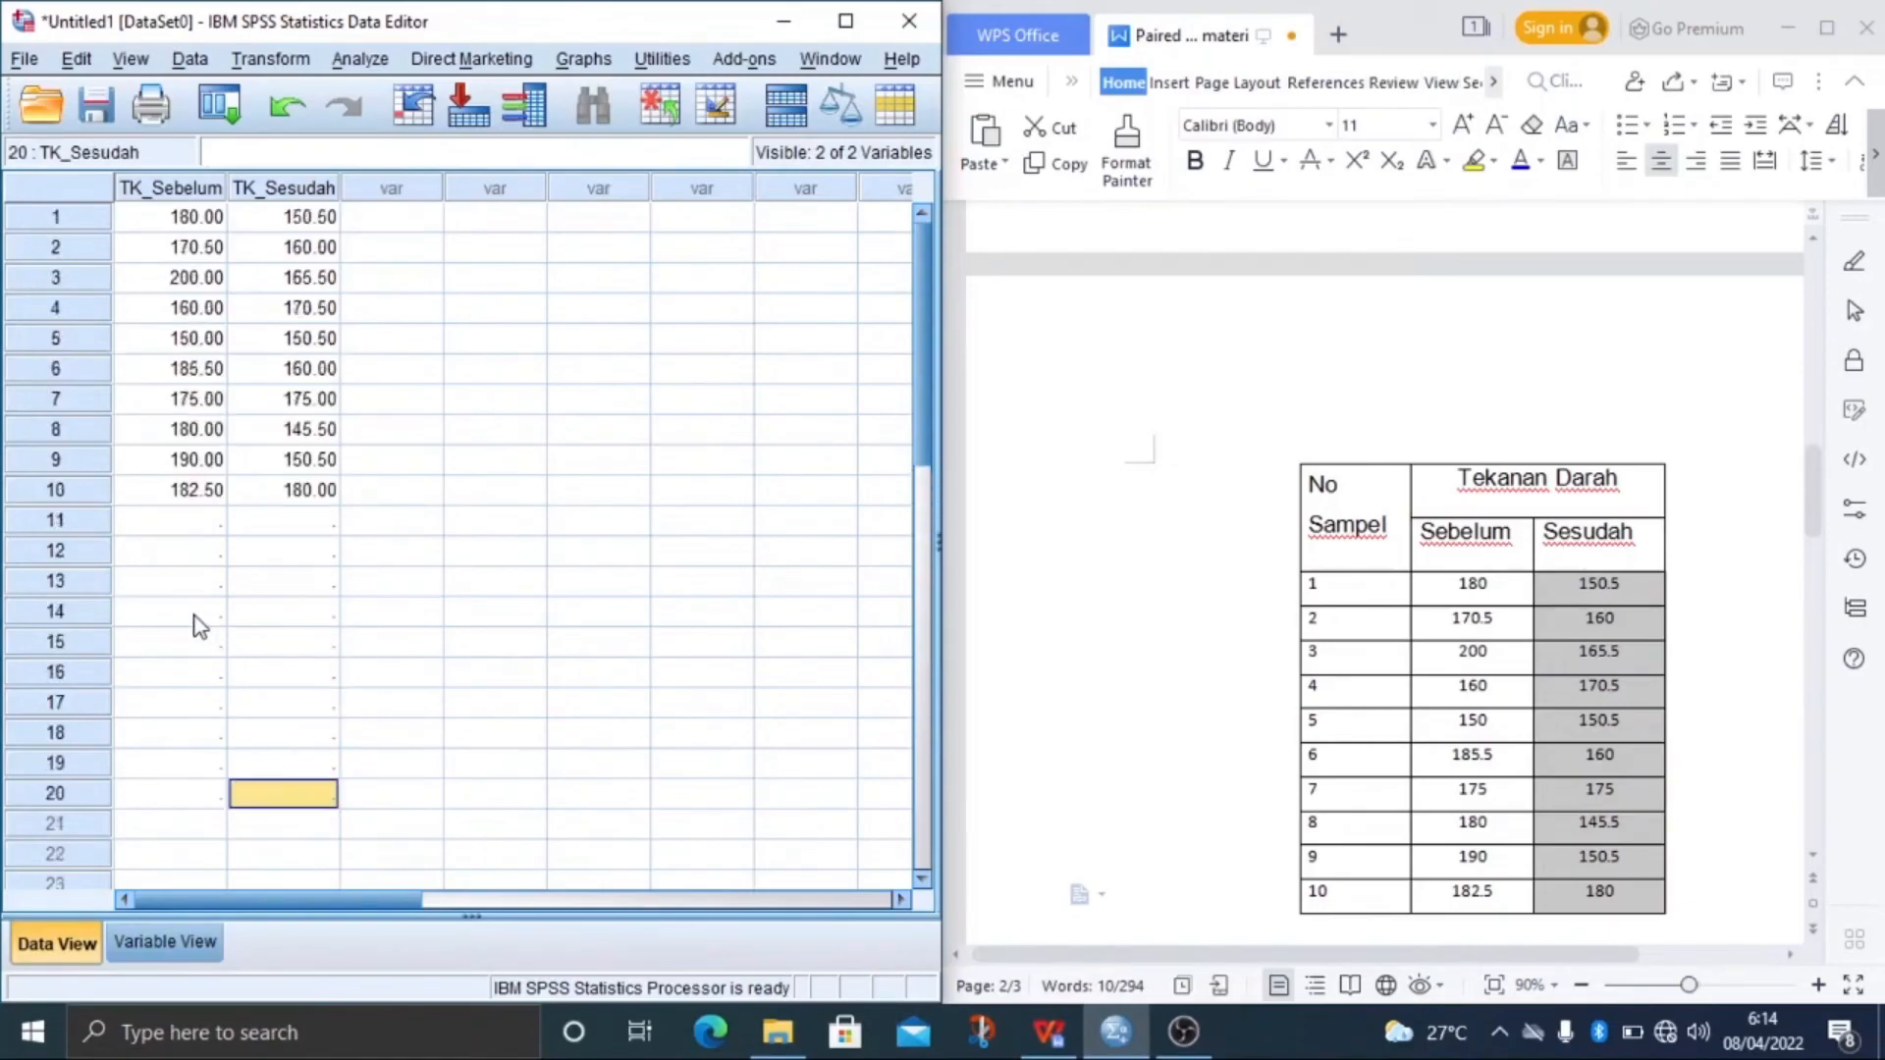
left_click(49, 530)
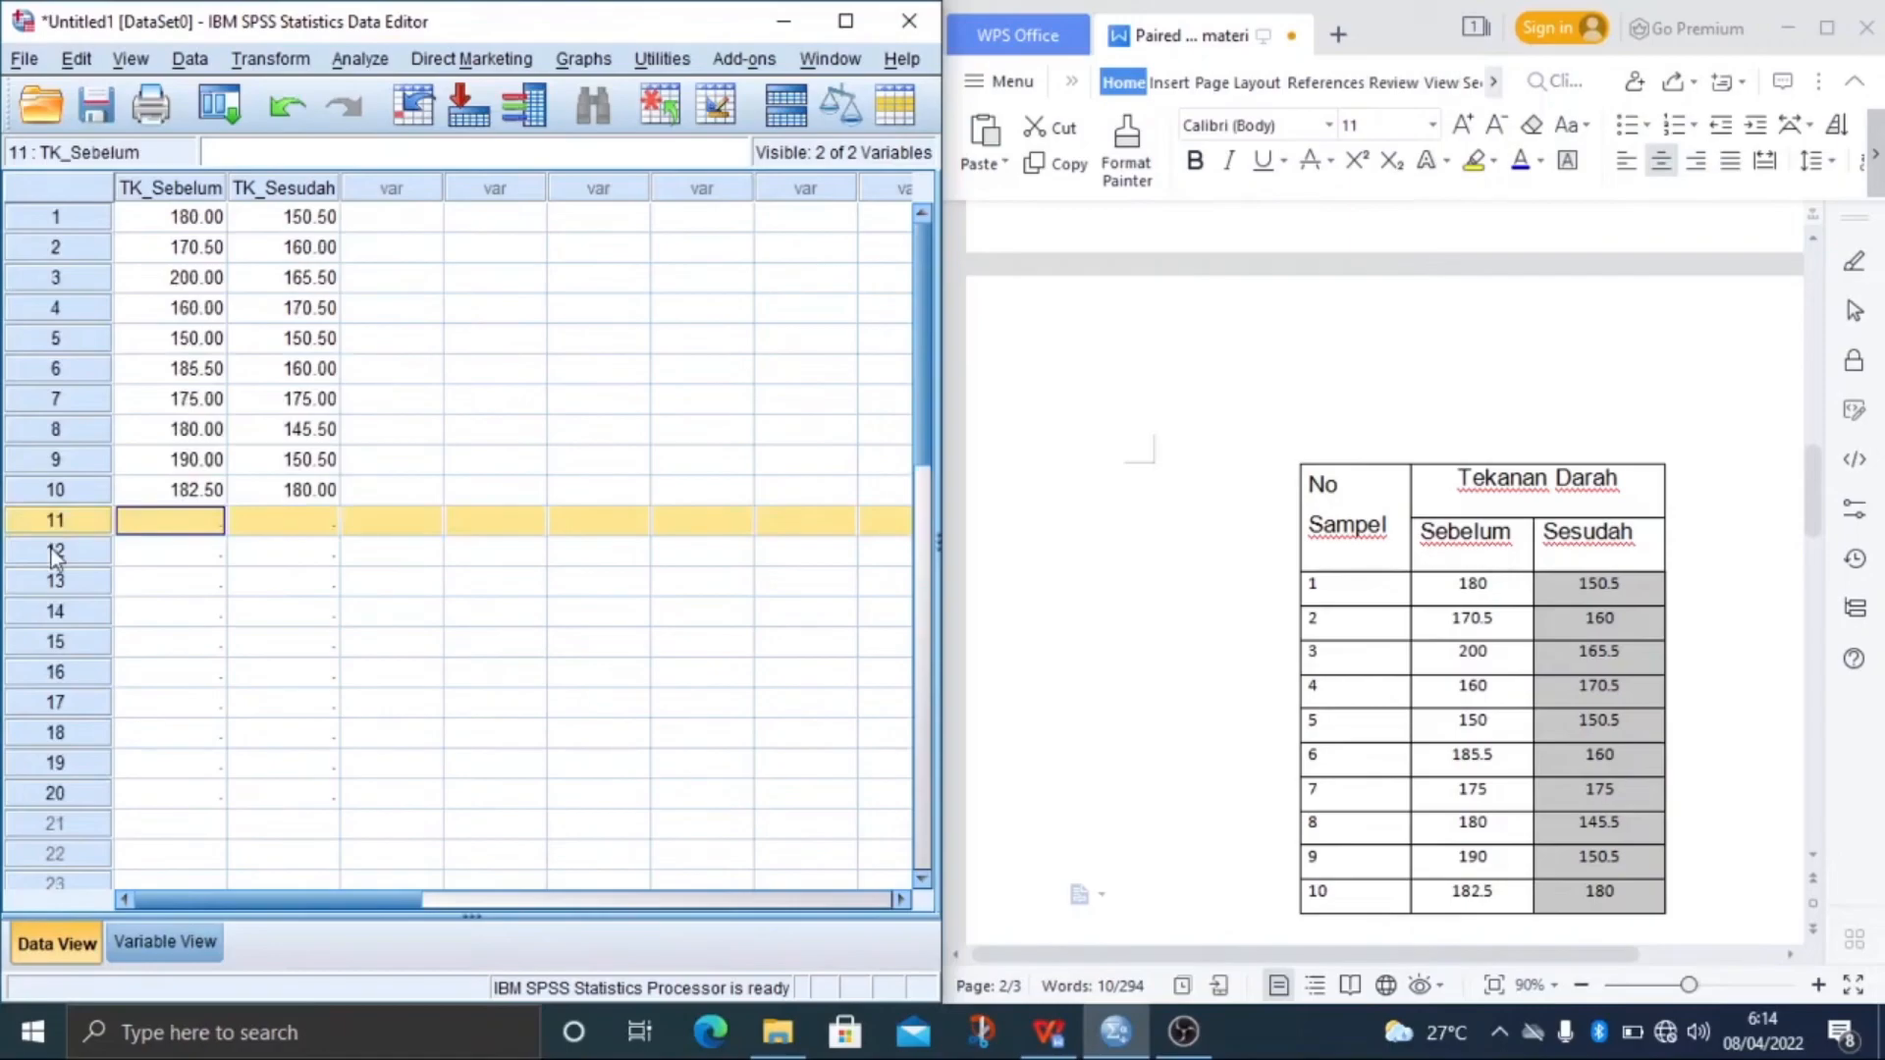
key("Delete")
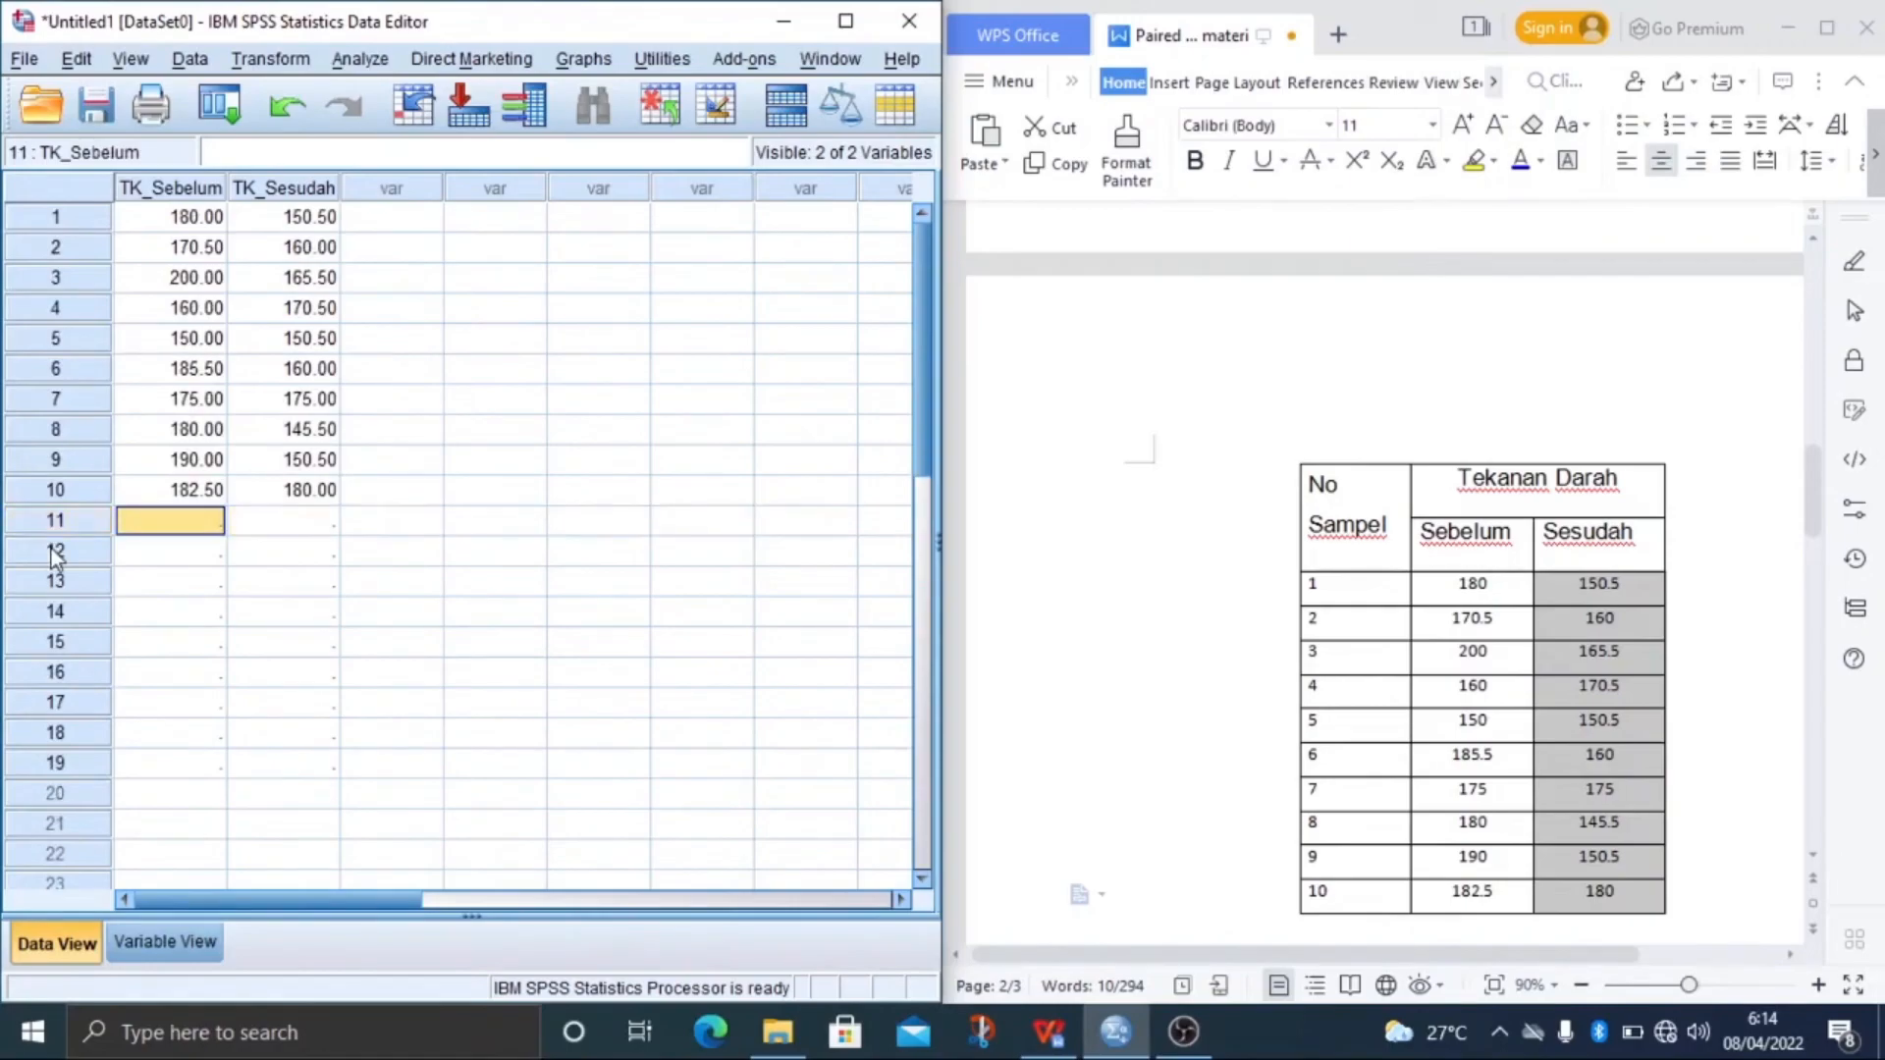
left_click(51, 552)
key("Delete")
left_click(390, 611)
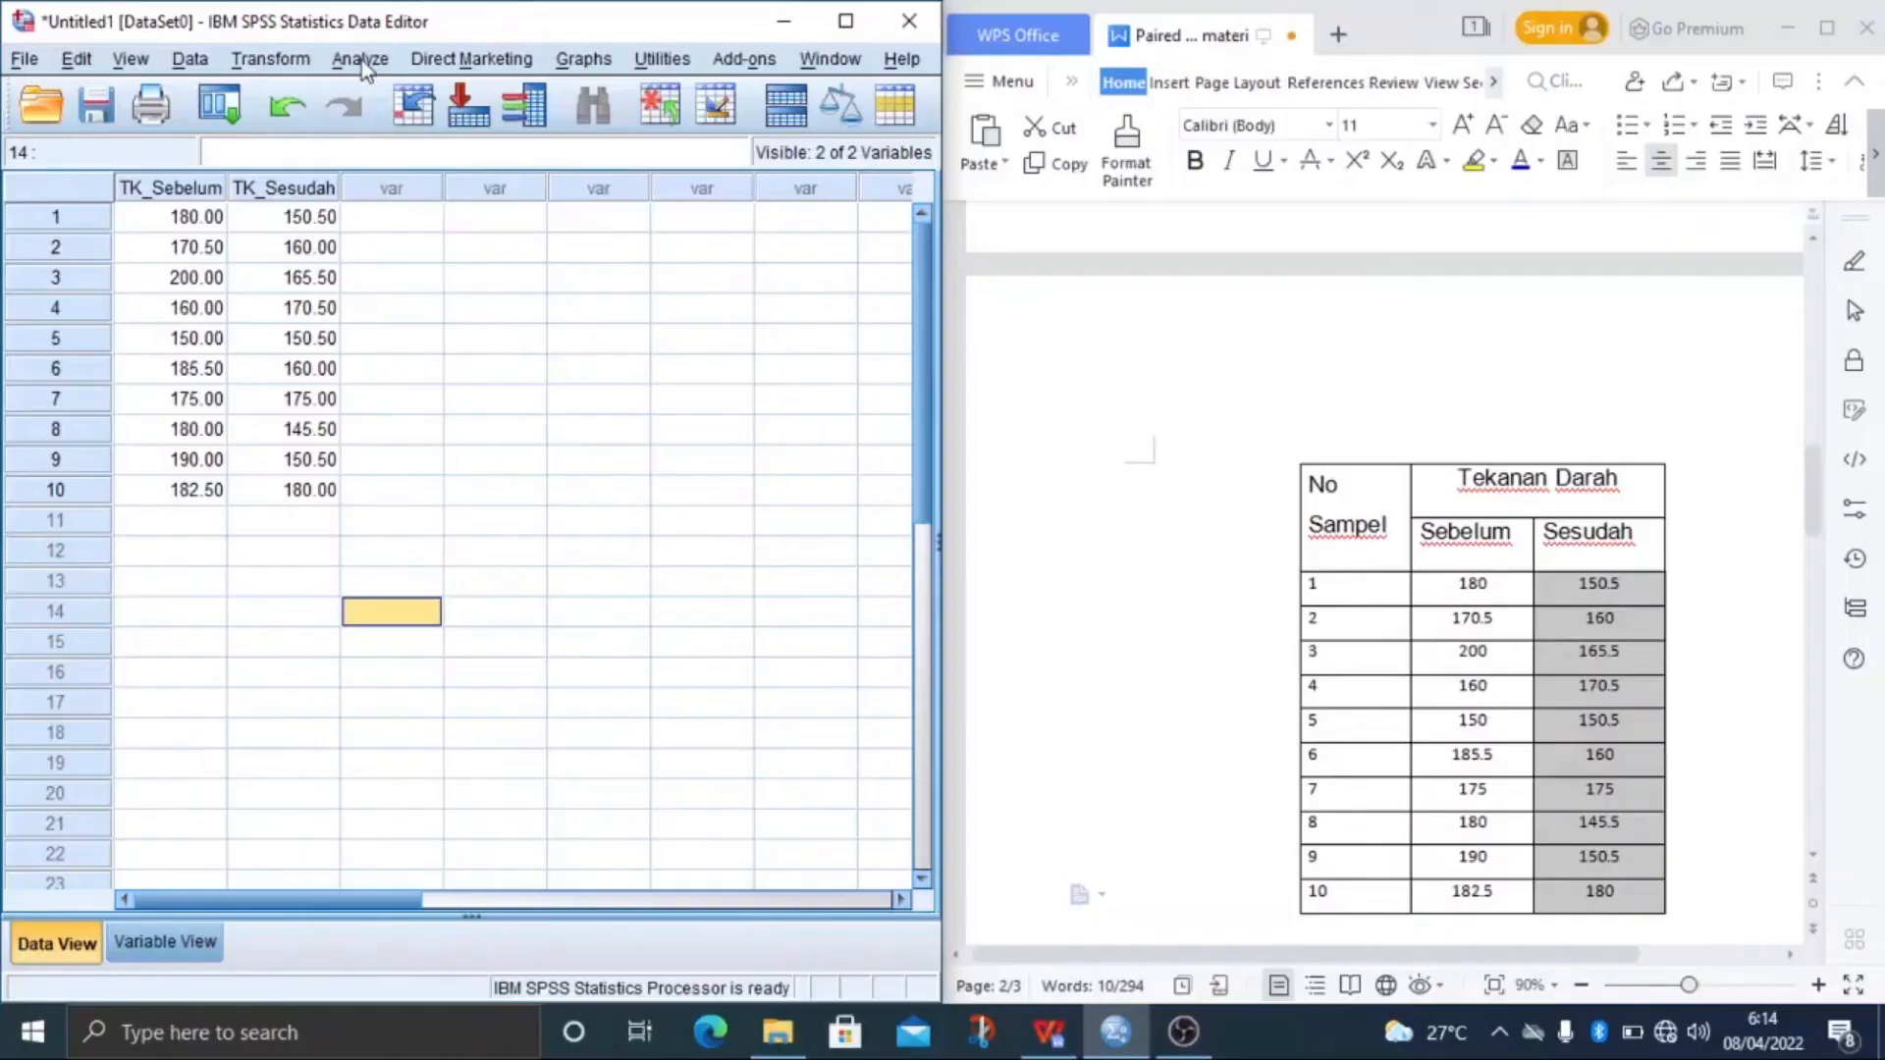
Set up a Paired-Samples T Test with tekanan darah sebelum and tekanan darah sesudah as pair 1.
left_click(362, 61)
mouse_move(458, 193)
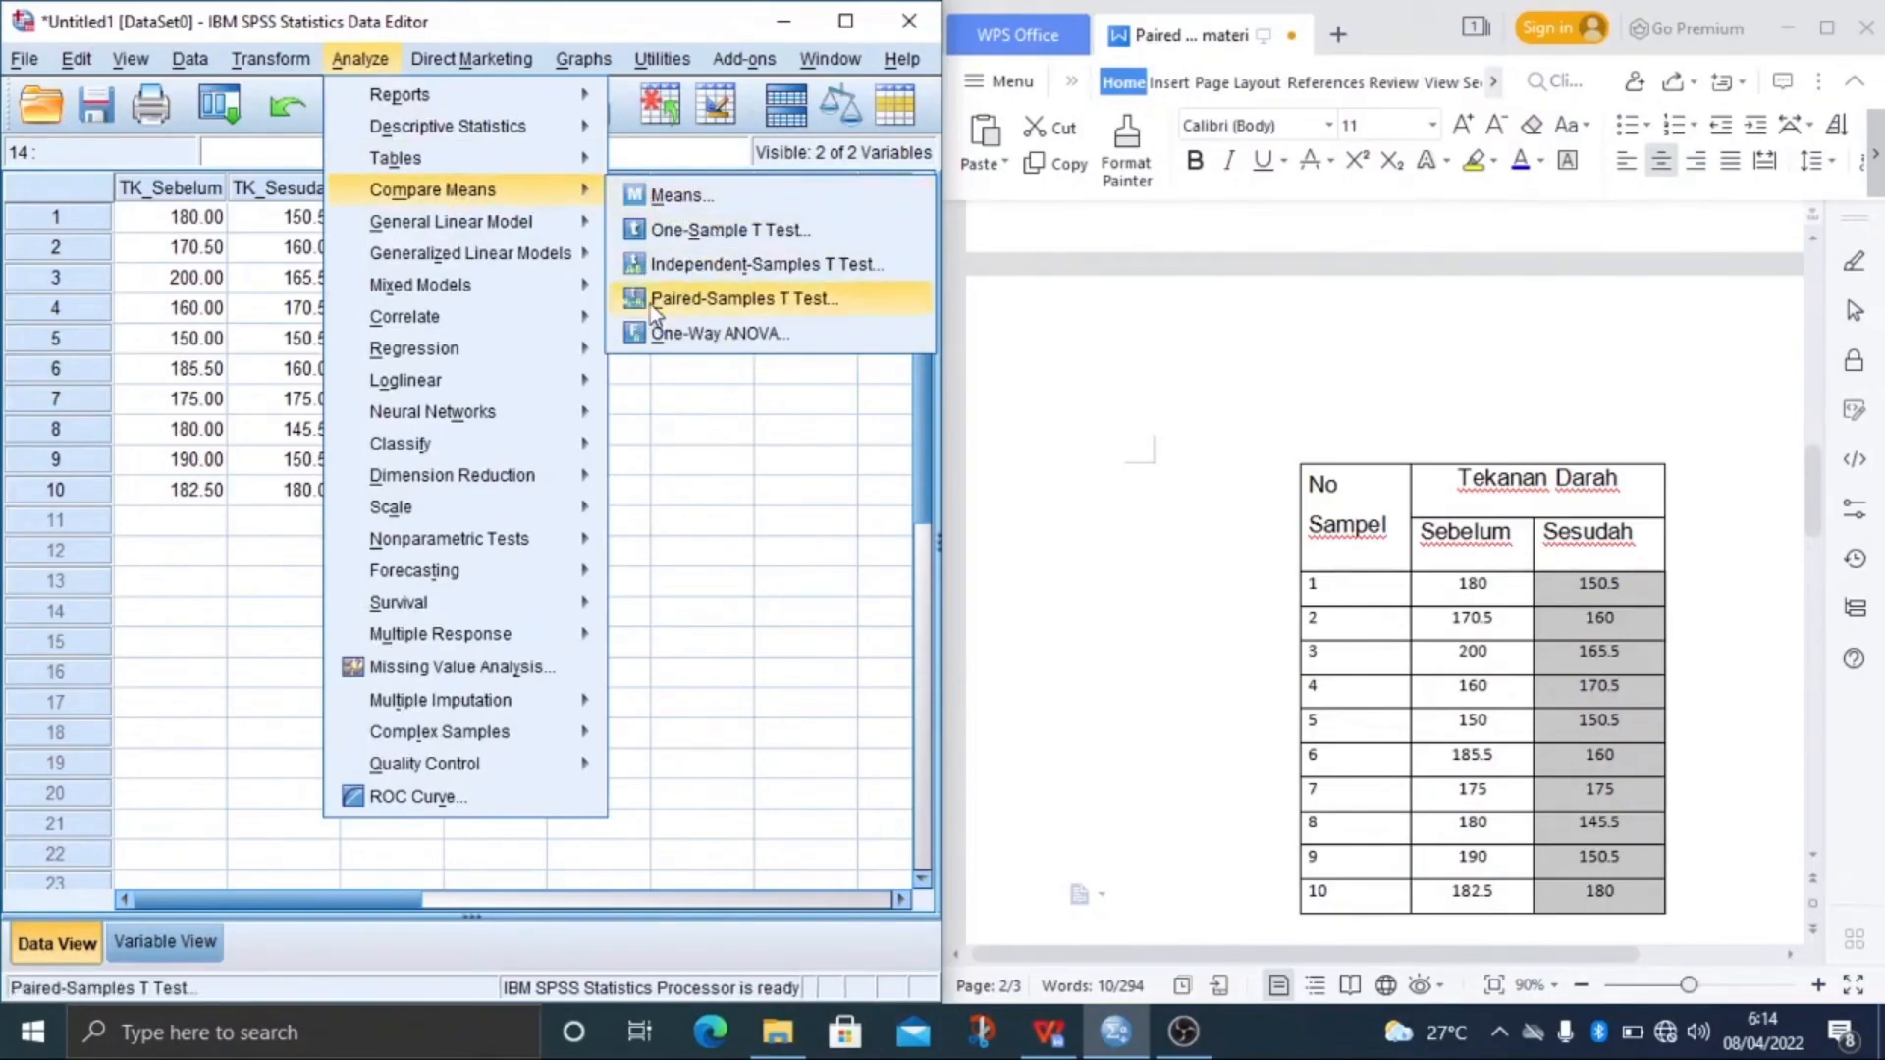
left_click(714, 305)
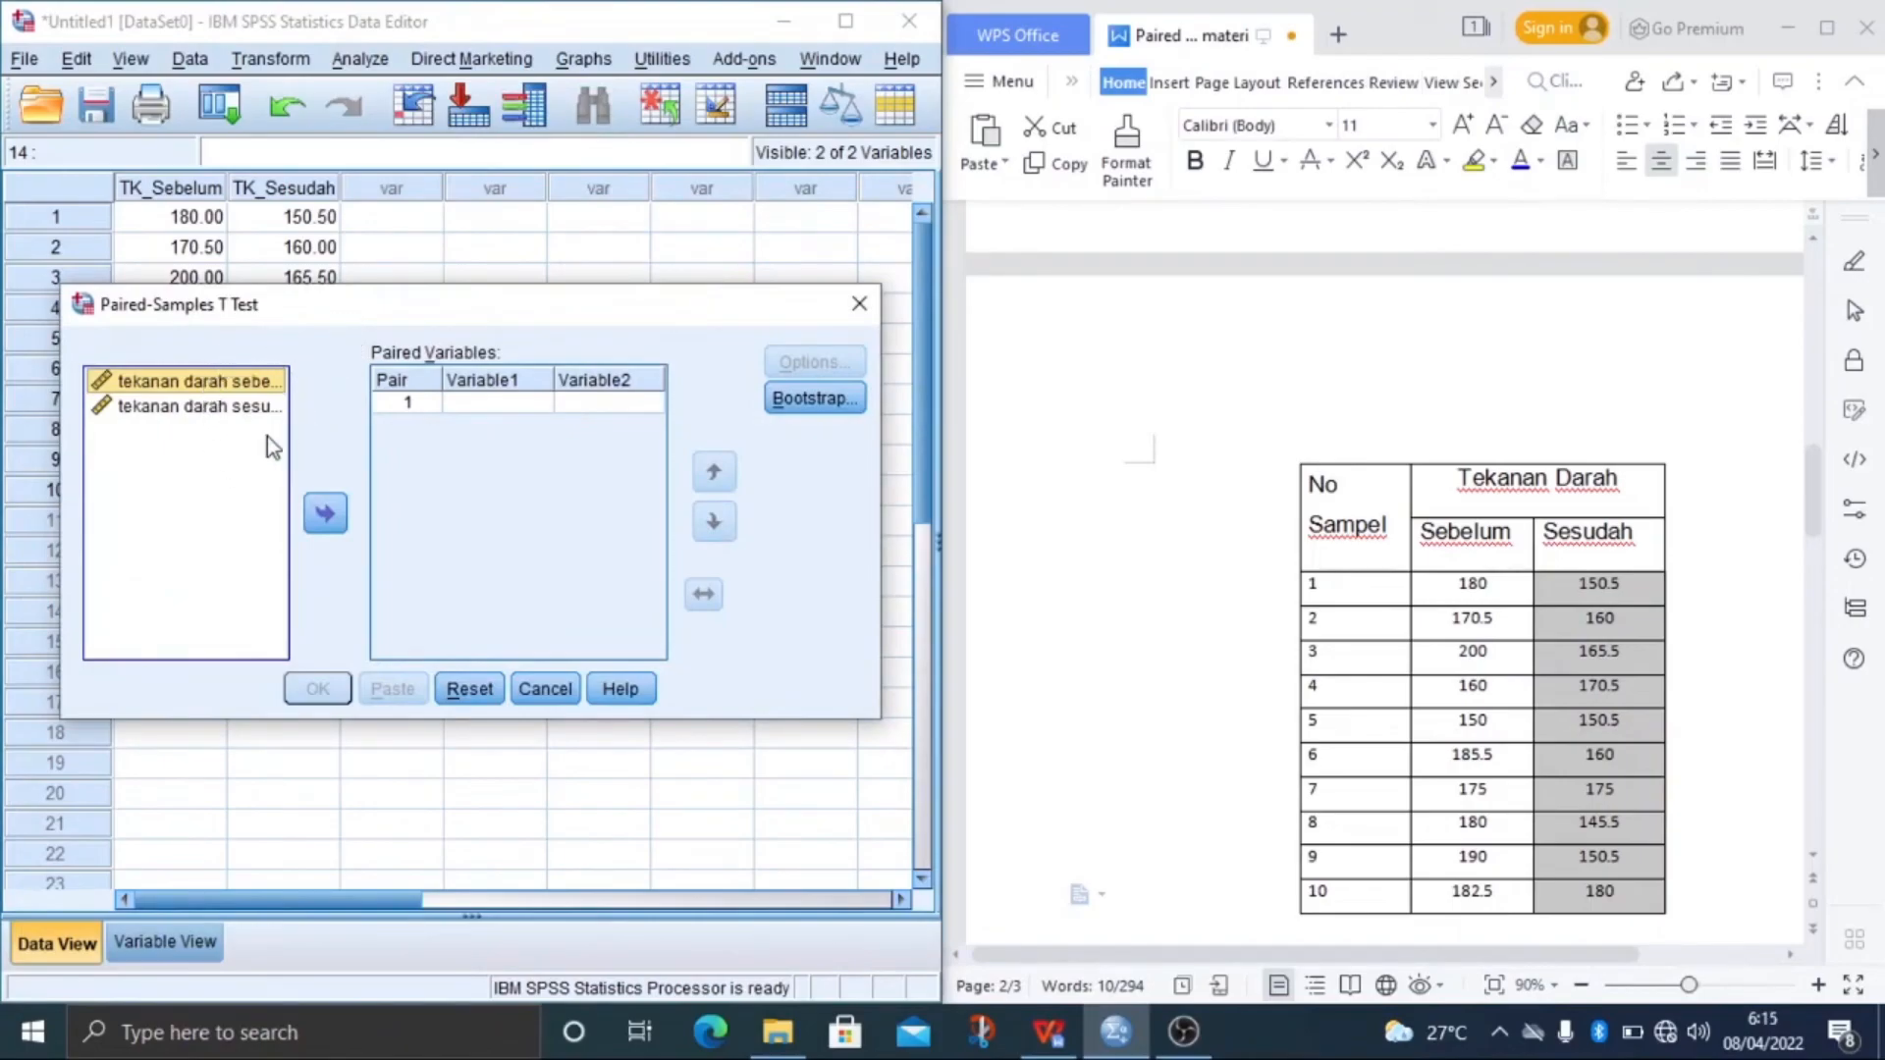
left_click(214, 410)
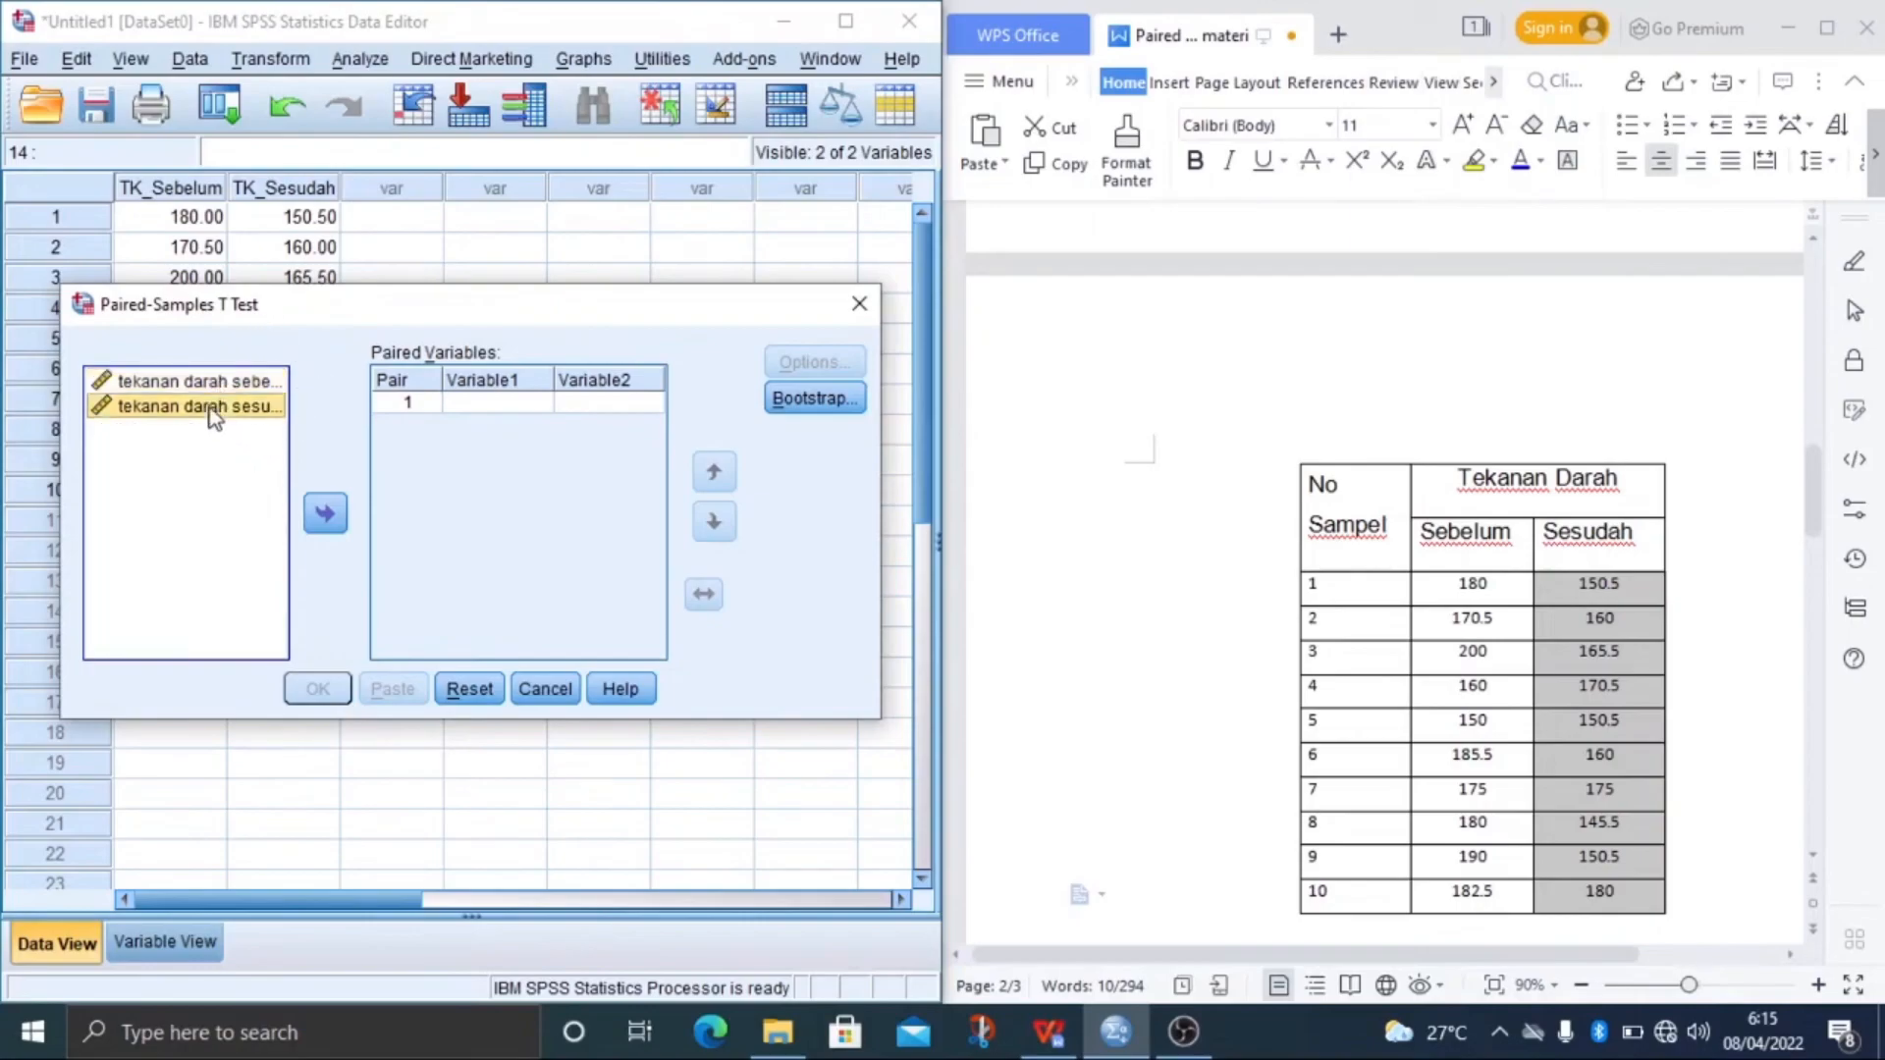
left_click(204, 388, "ctrl")
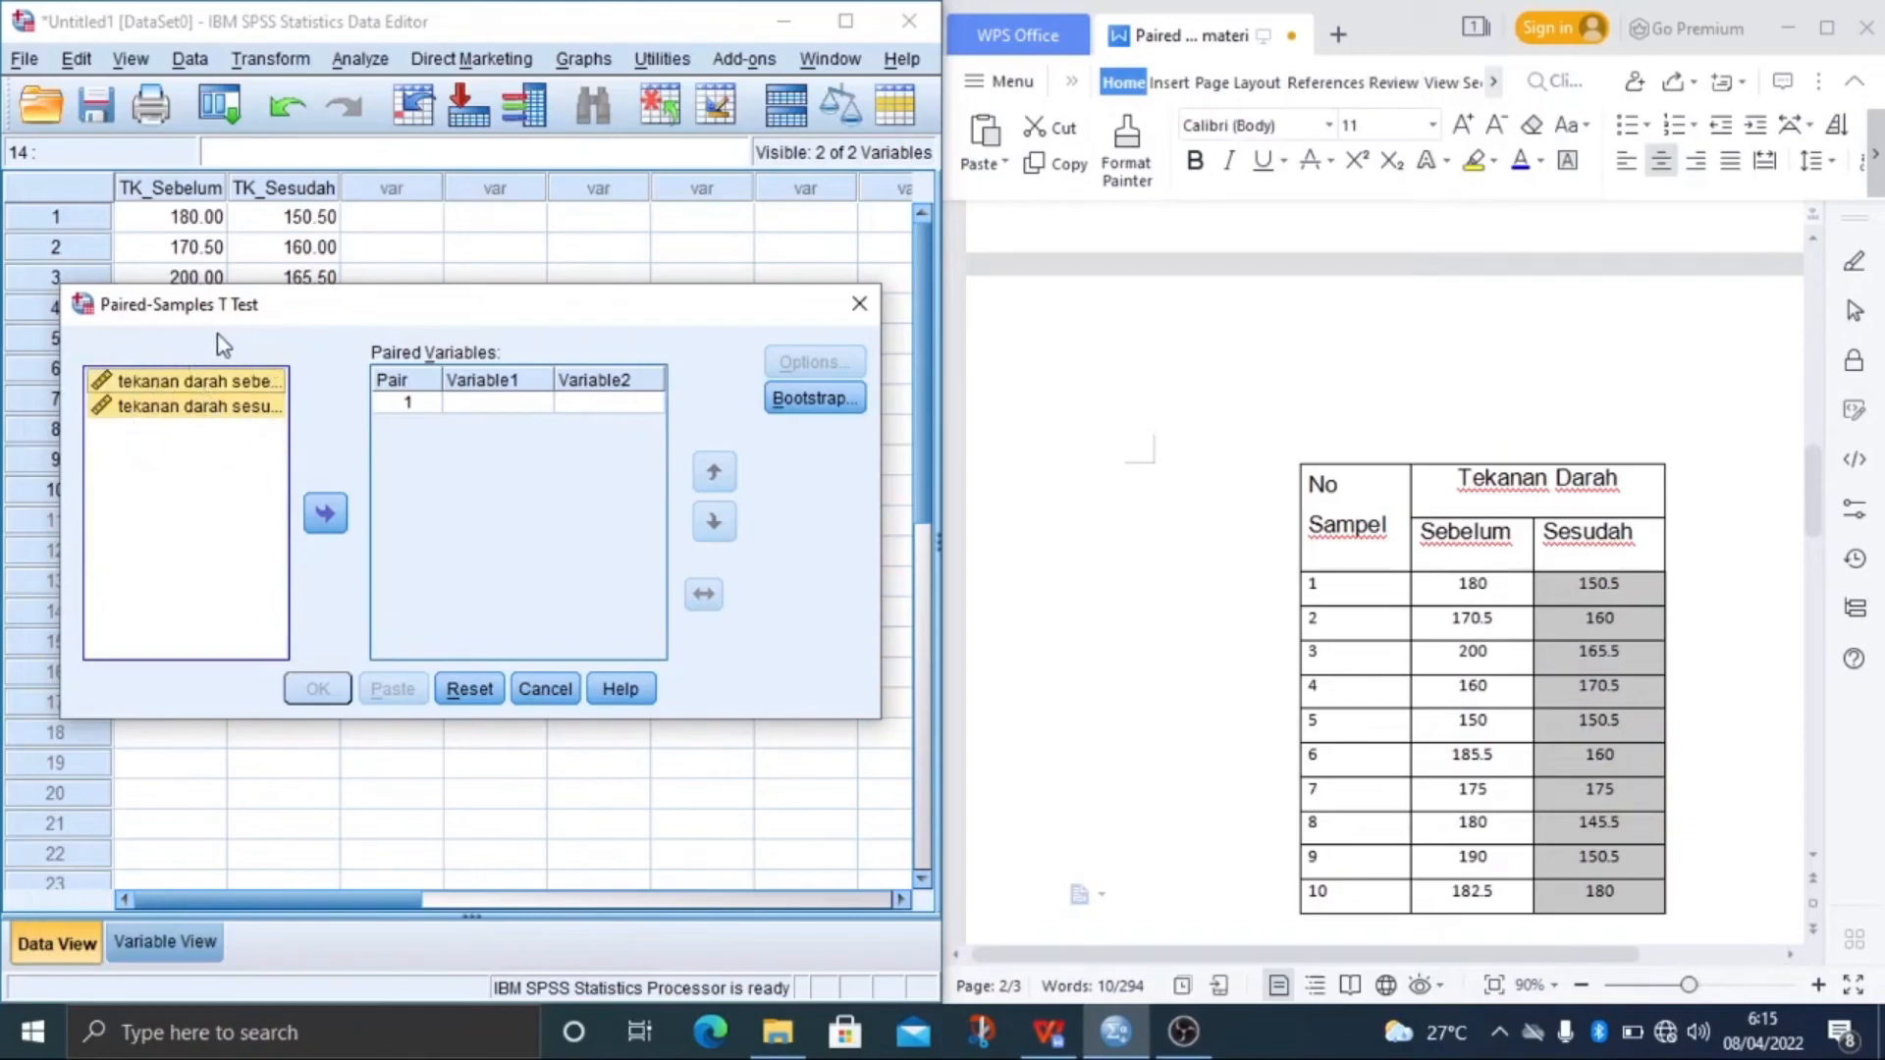
left_click(322, 515)
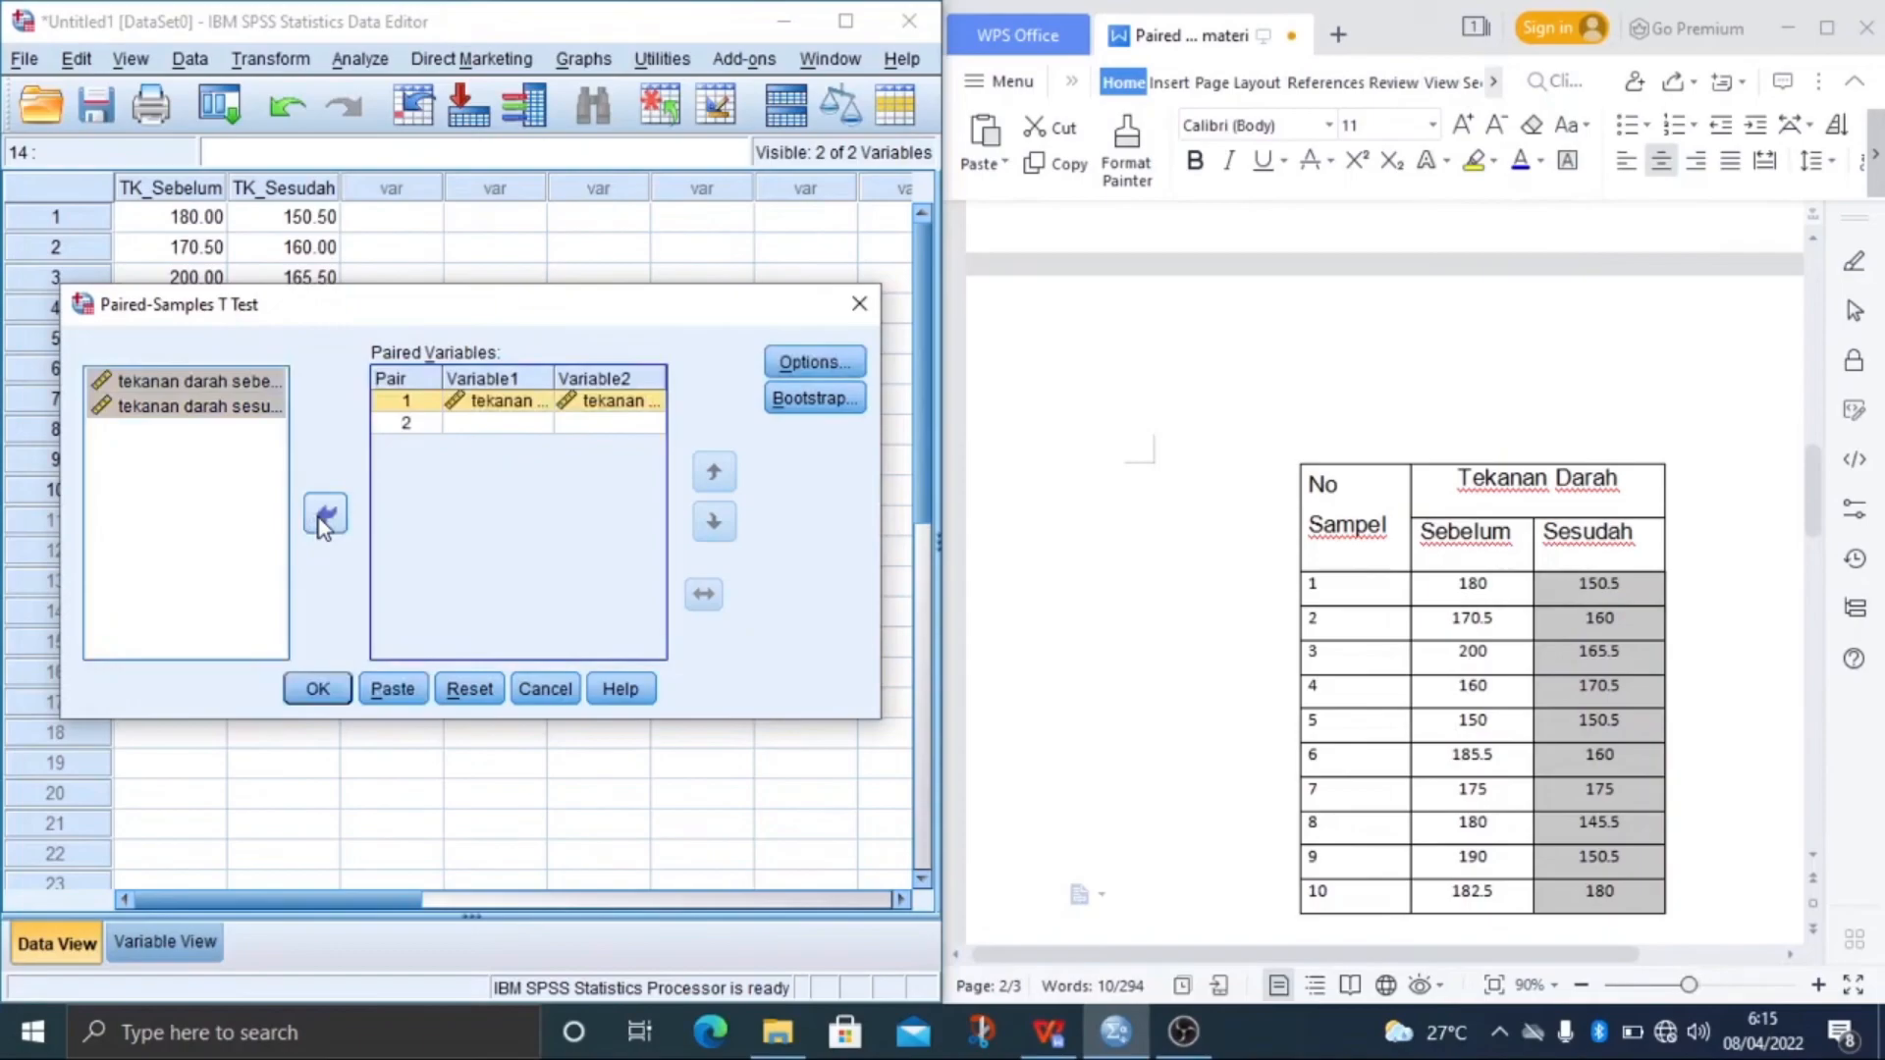
left_click(204, 465)
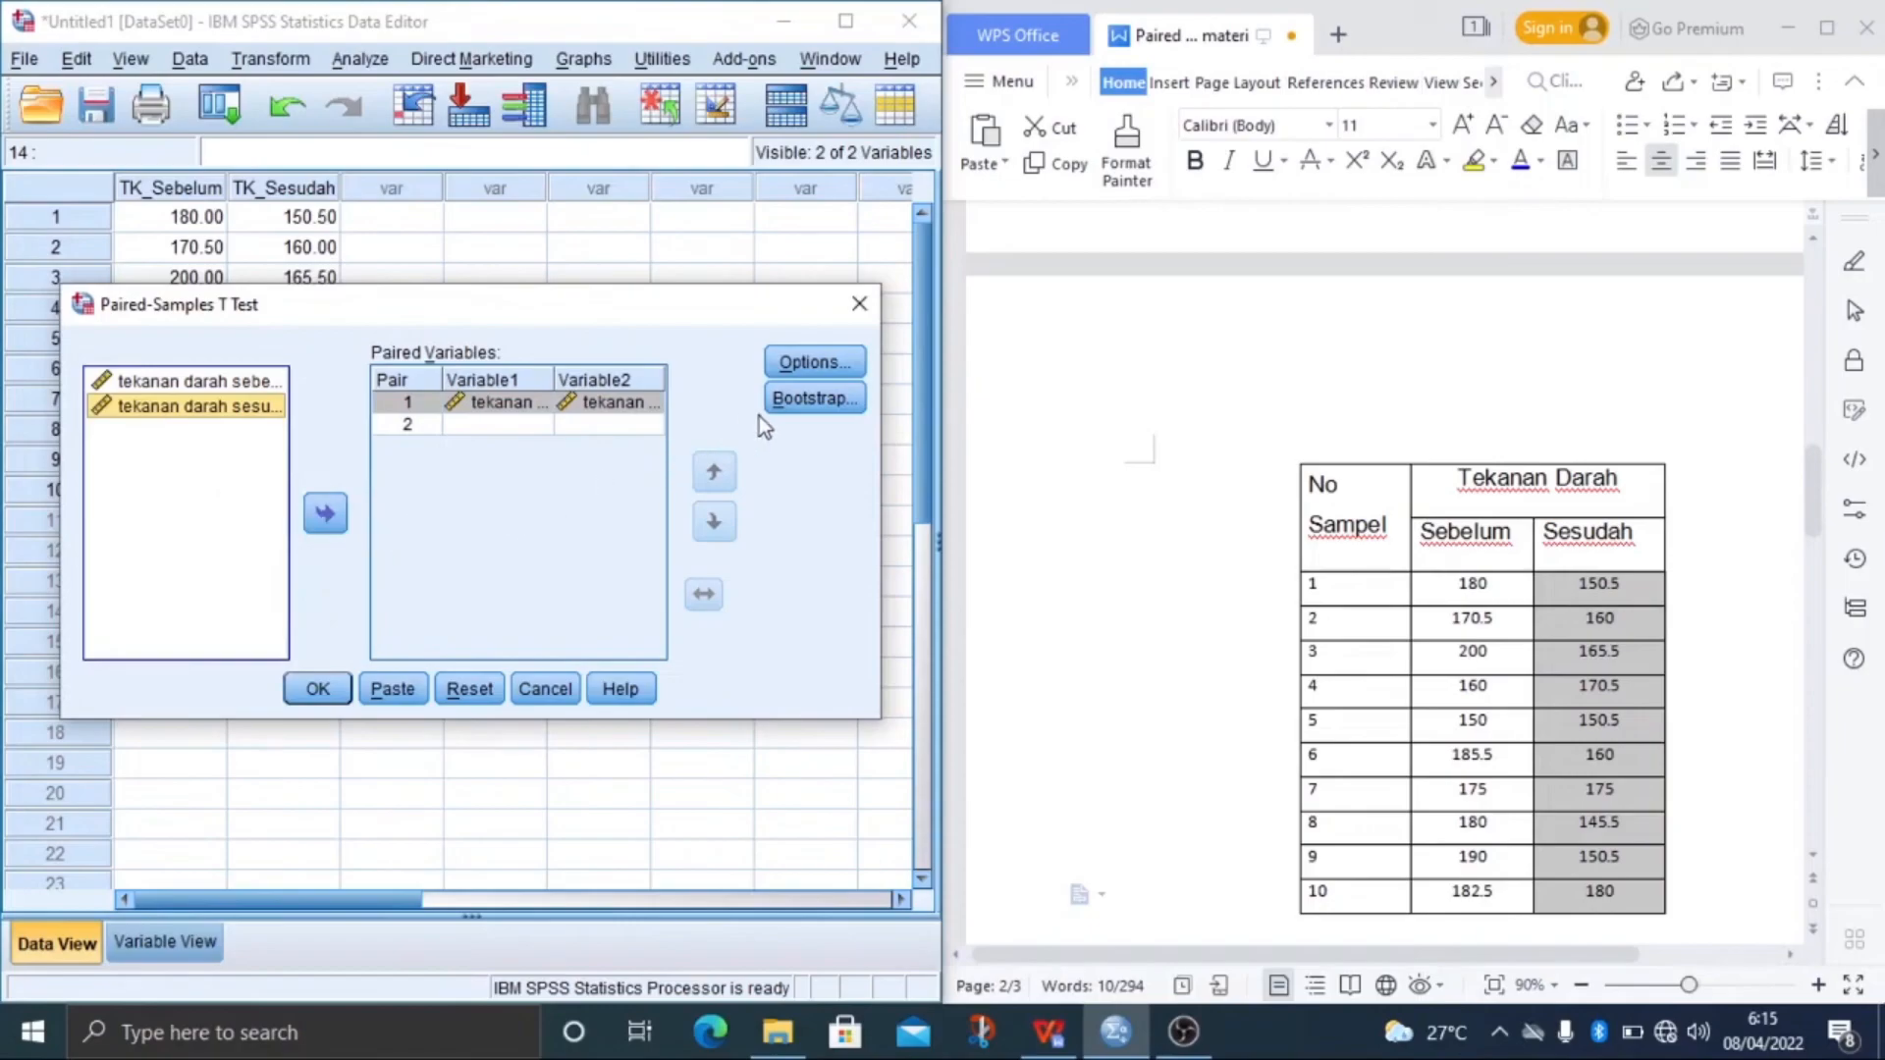
Accept the 95% confidence interval with cases excluded analysis by analysis, and run the paired test.
left_click(822, 364)
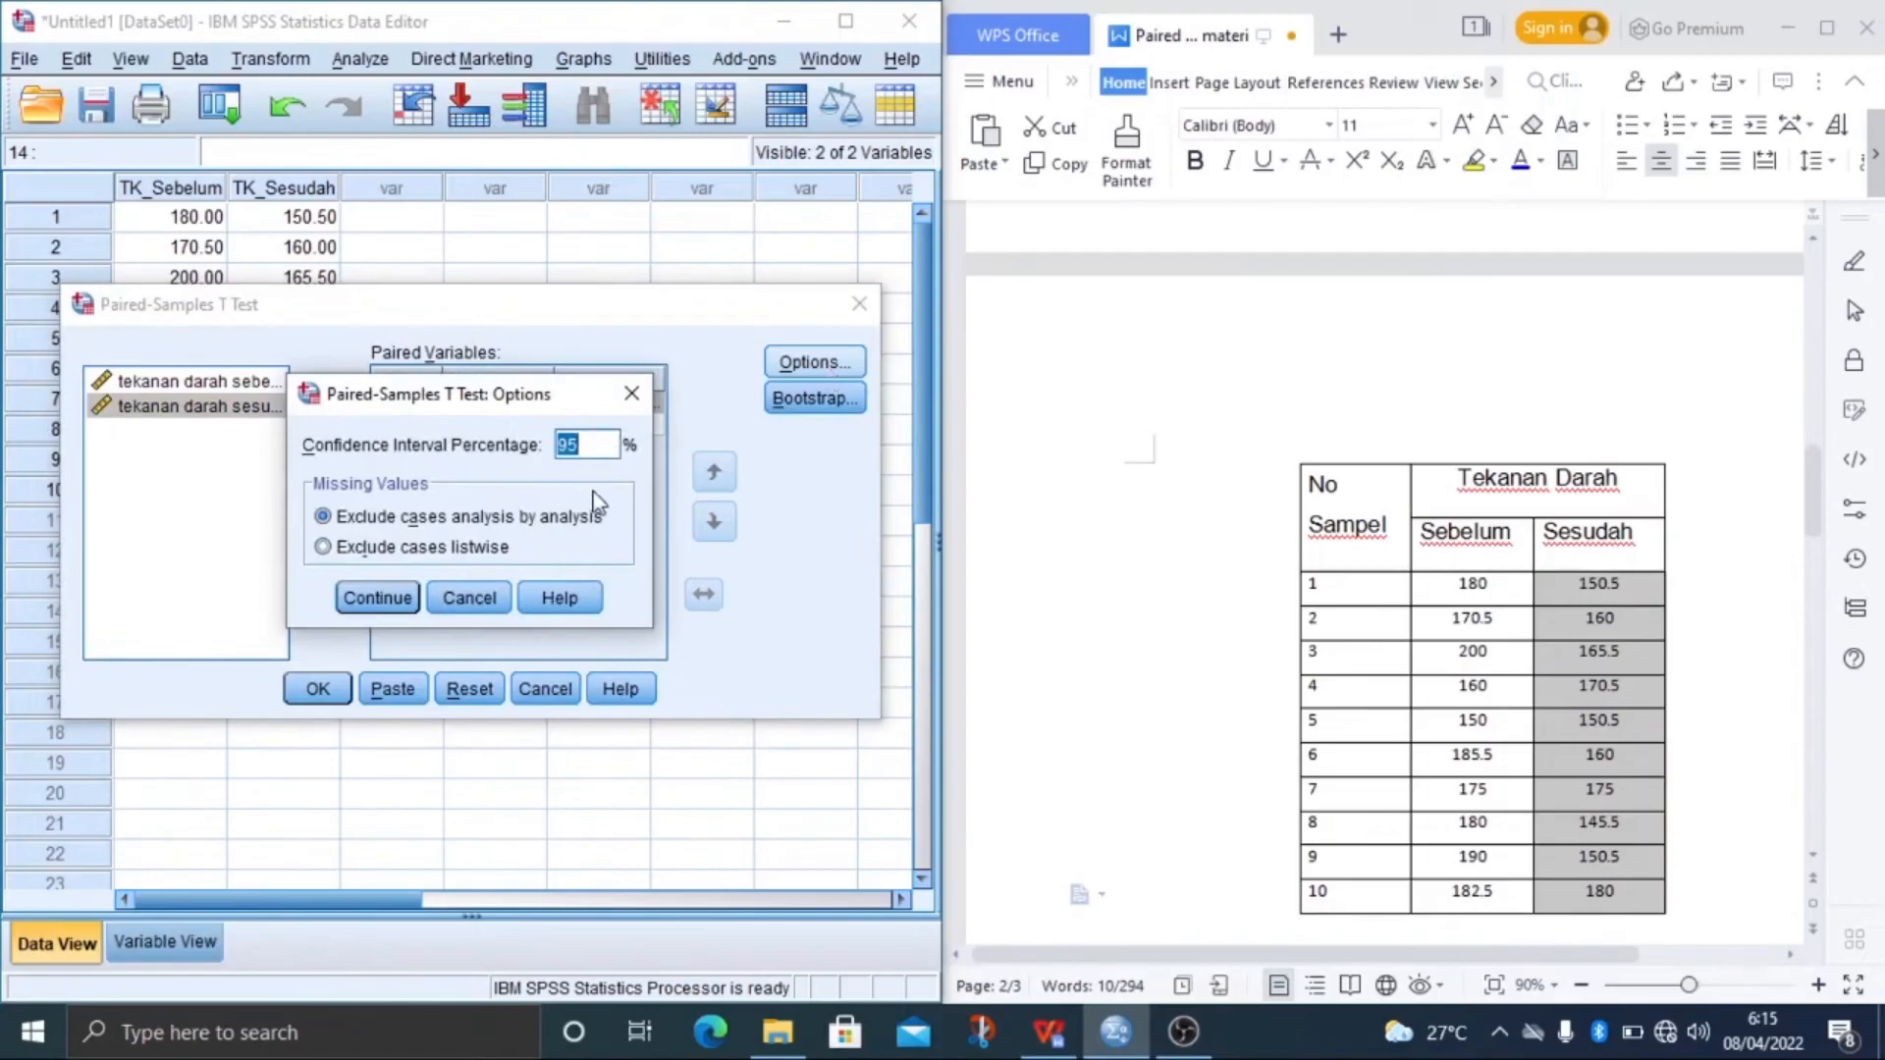
left_click(379, 601)
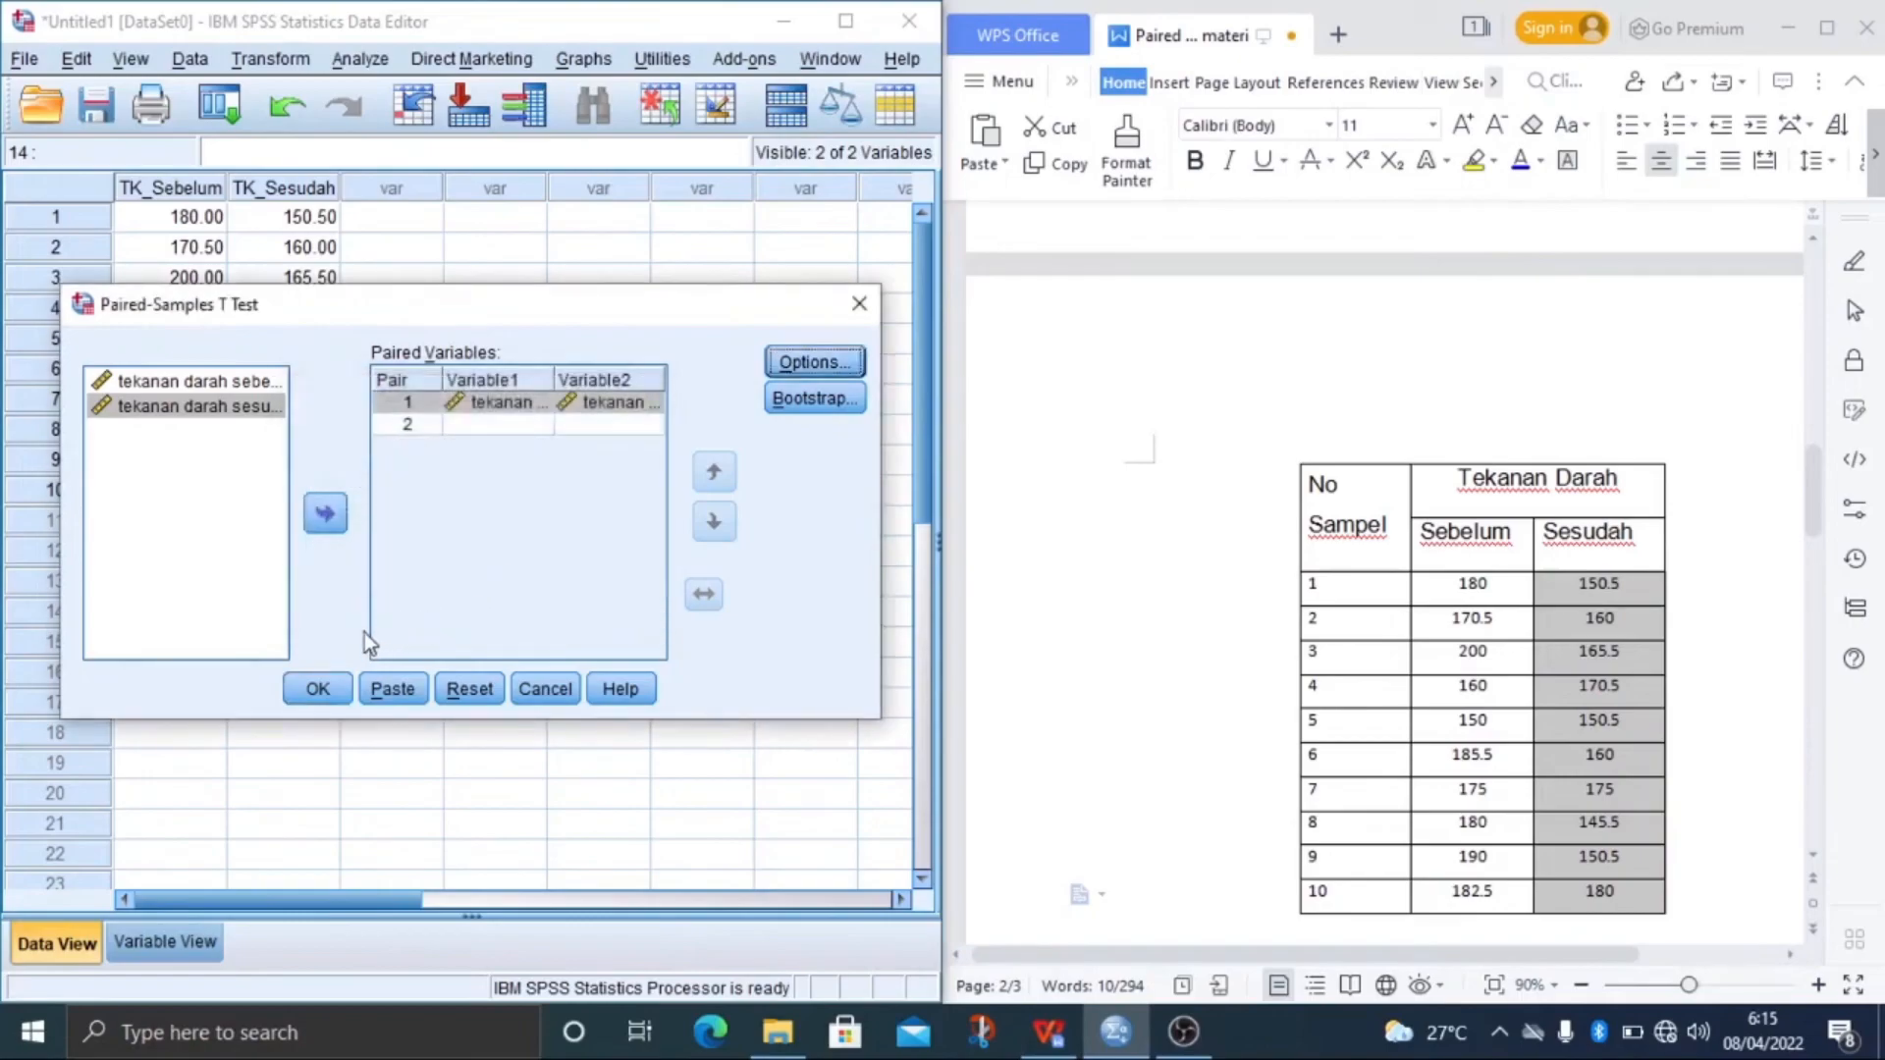
left_click(316, 690)
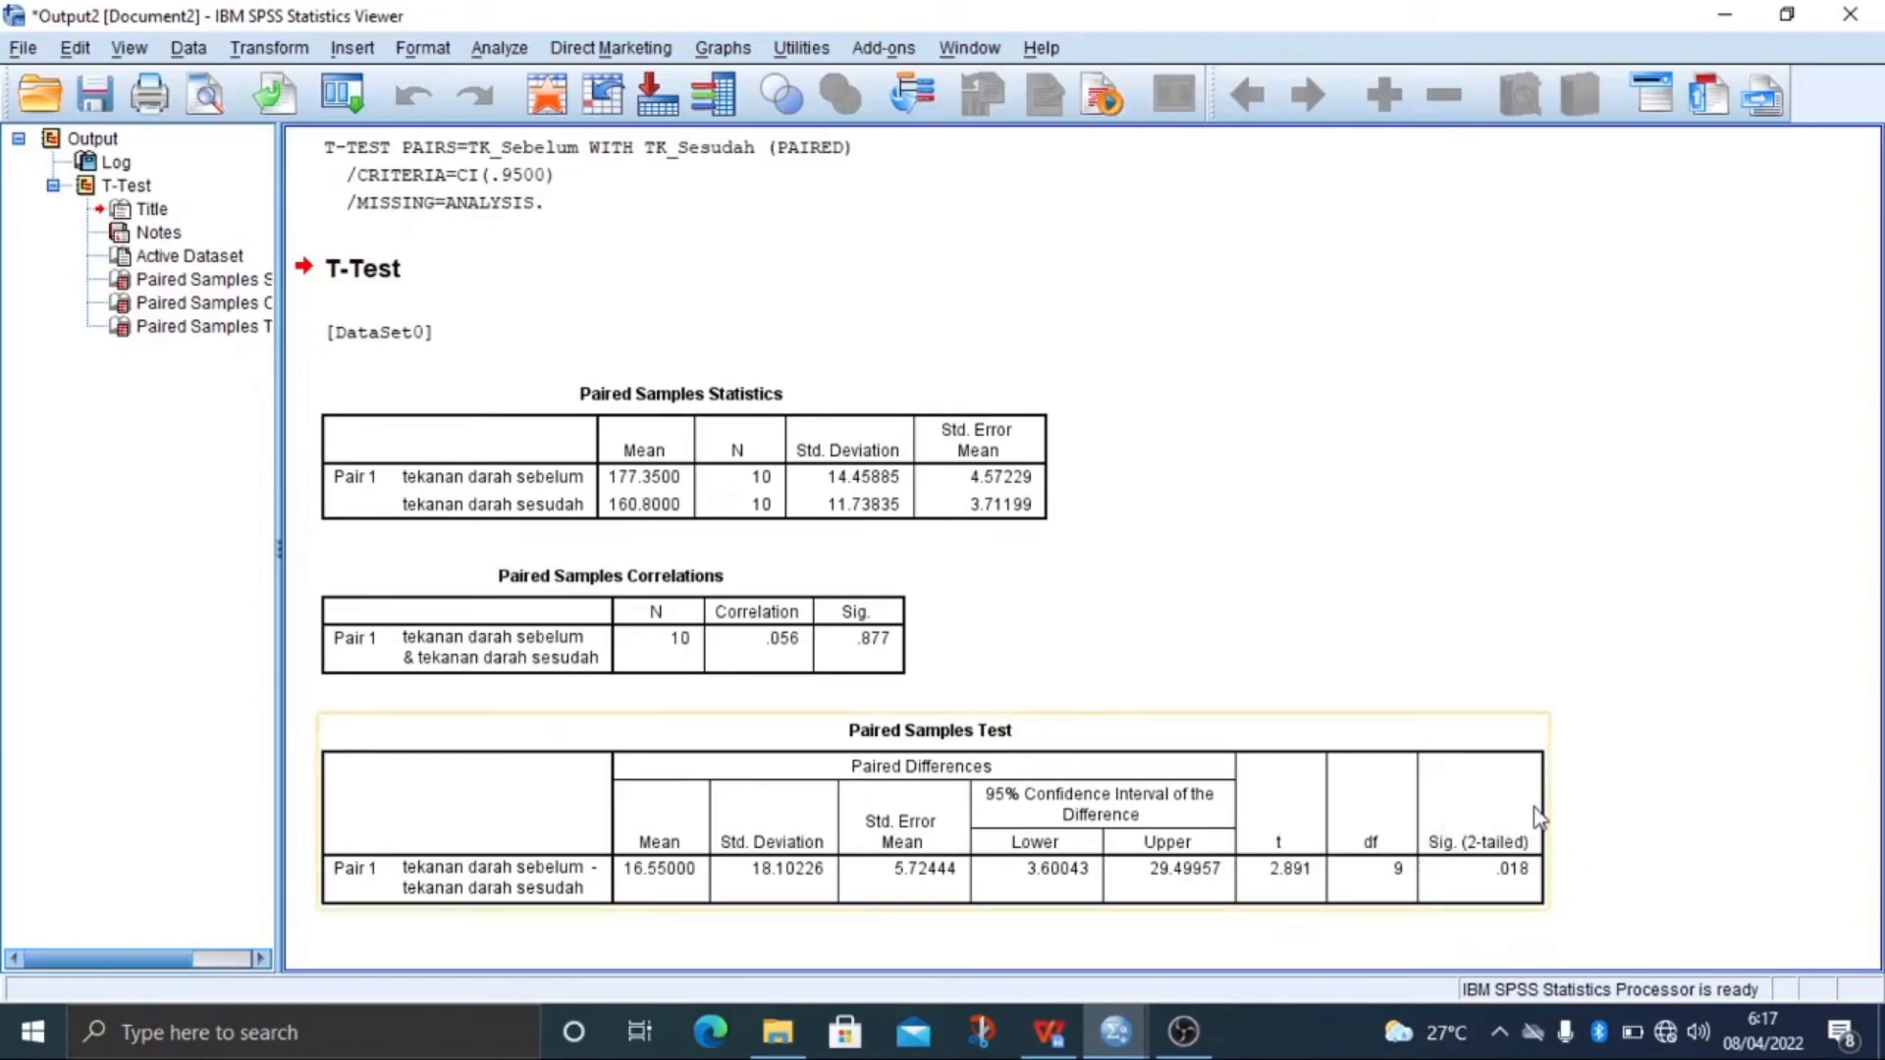
Examine the Paired Samples Test output beside the document's Pedoman pengambilan keputusan rules for t hitung and Sig.
left_click(1252, 846)
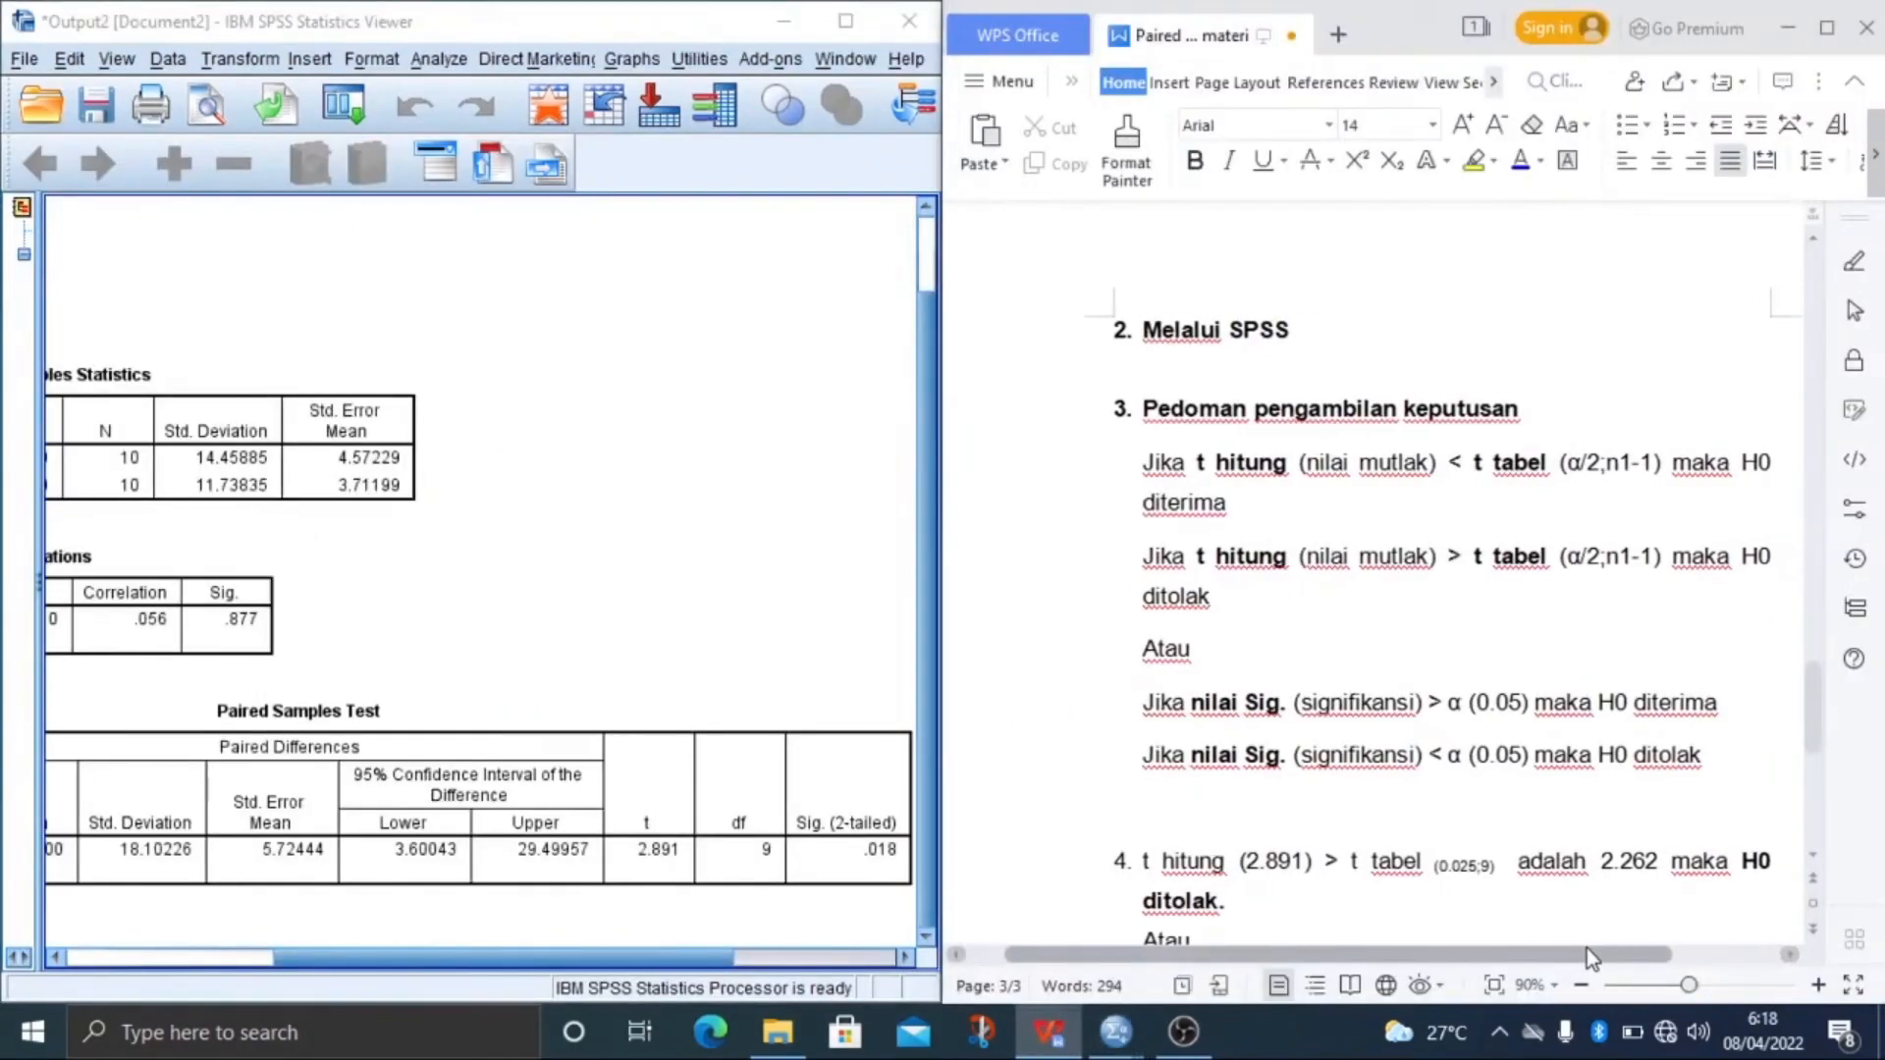
left_click_drag(1586, 951, 1641, 956)
left_click(1056, 455)
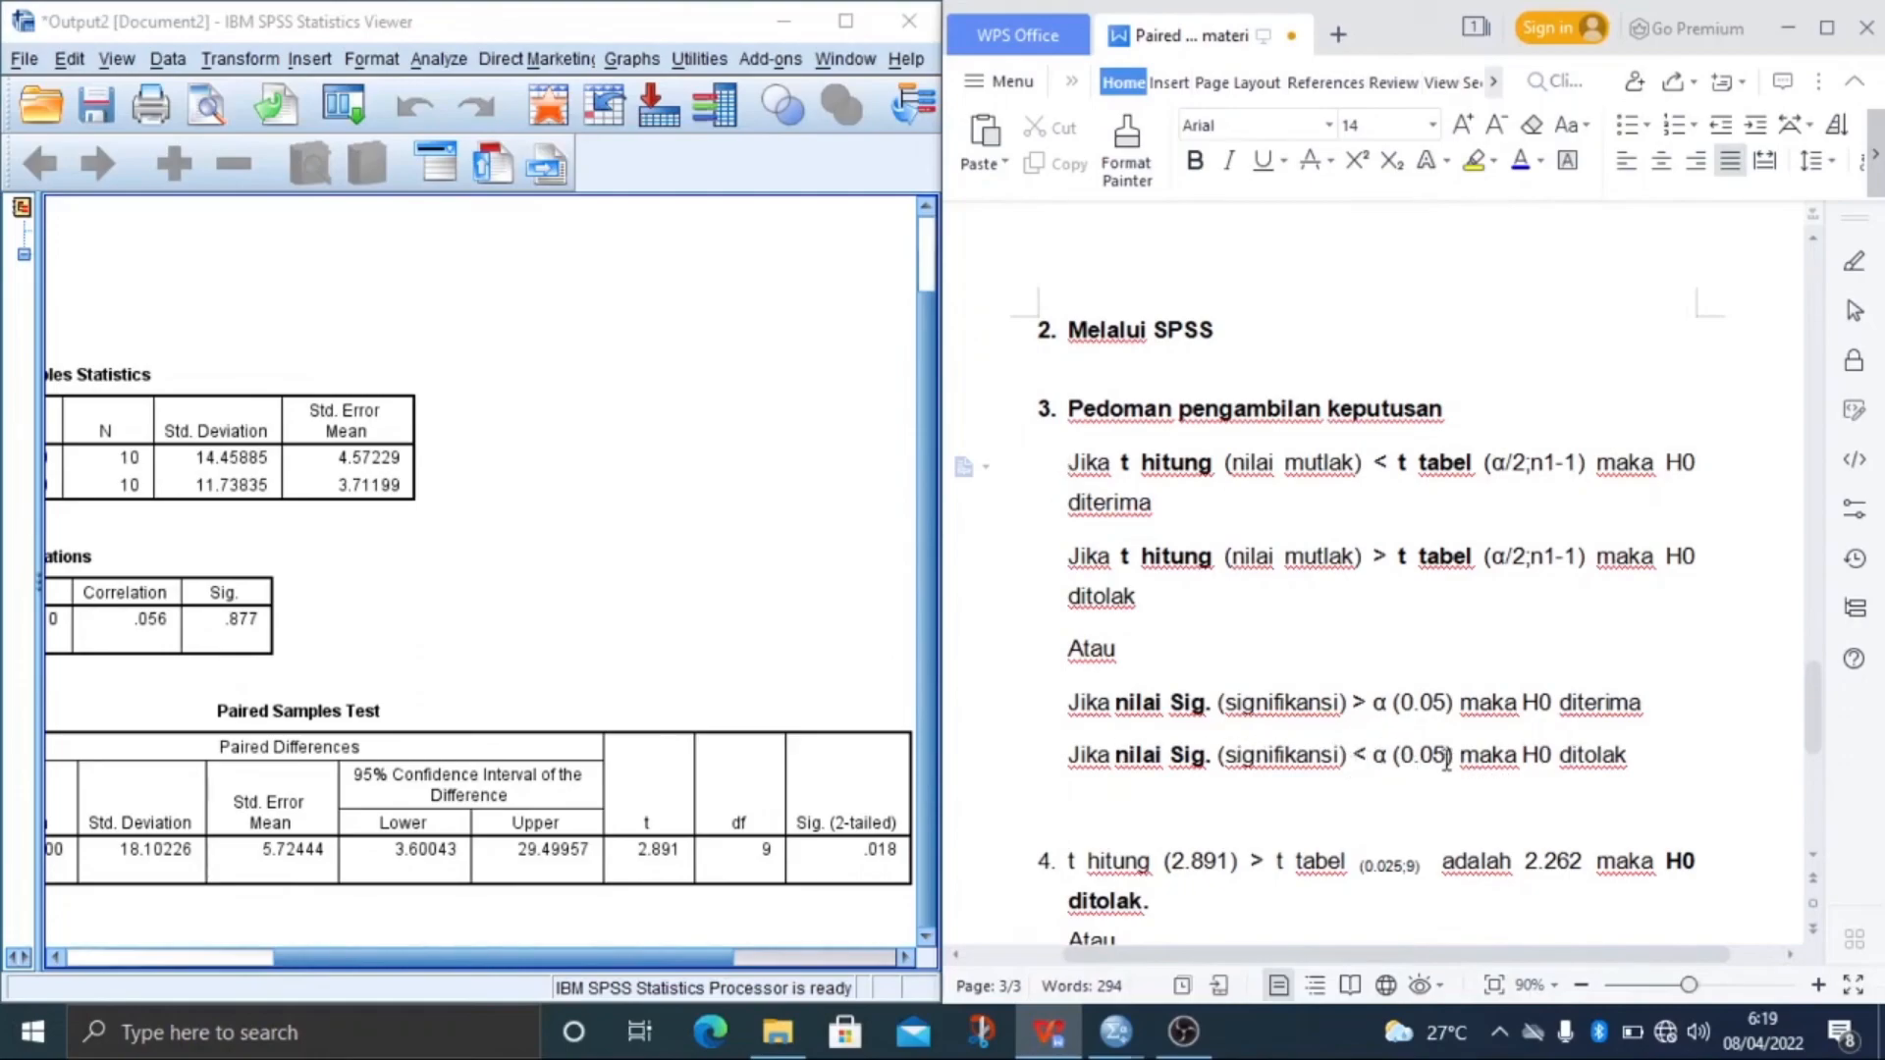
left_click(1133, 769)
Compare the t value in the SPSS output with the t hitung and t tabel statement in point 4 of the document.
left_click(1066, 869)
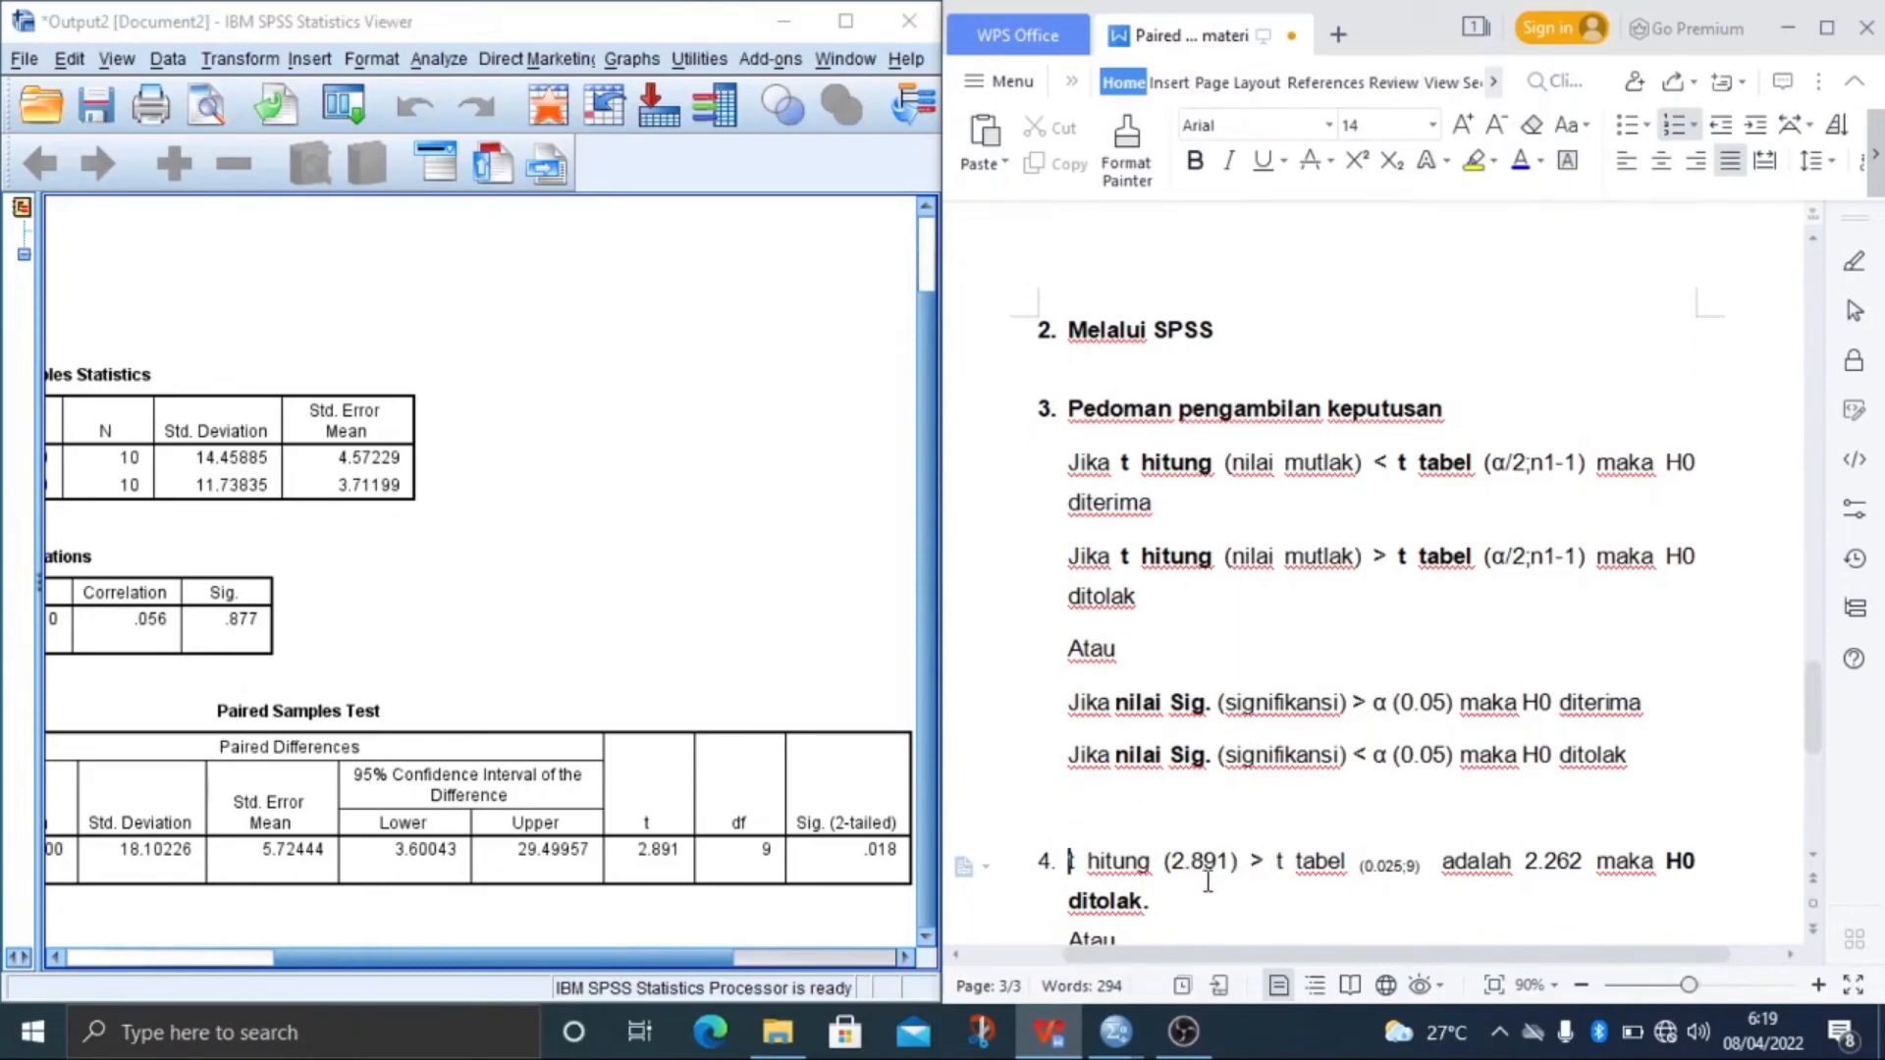
left_click(1192, 862)
left_click(866, 844)
left_click(1417, 864)
left_click(1363, 866)
left_click(1509, 568)
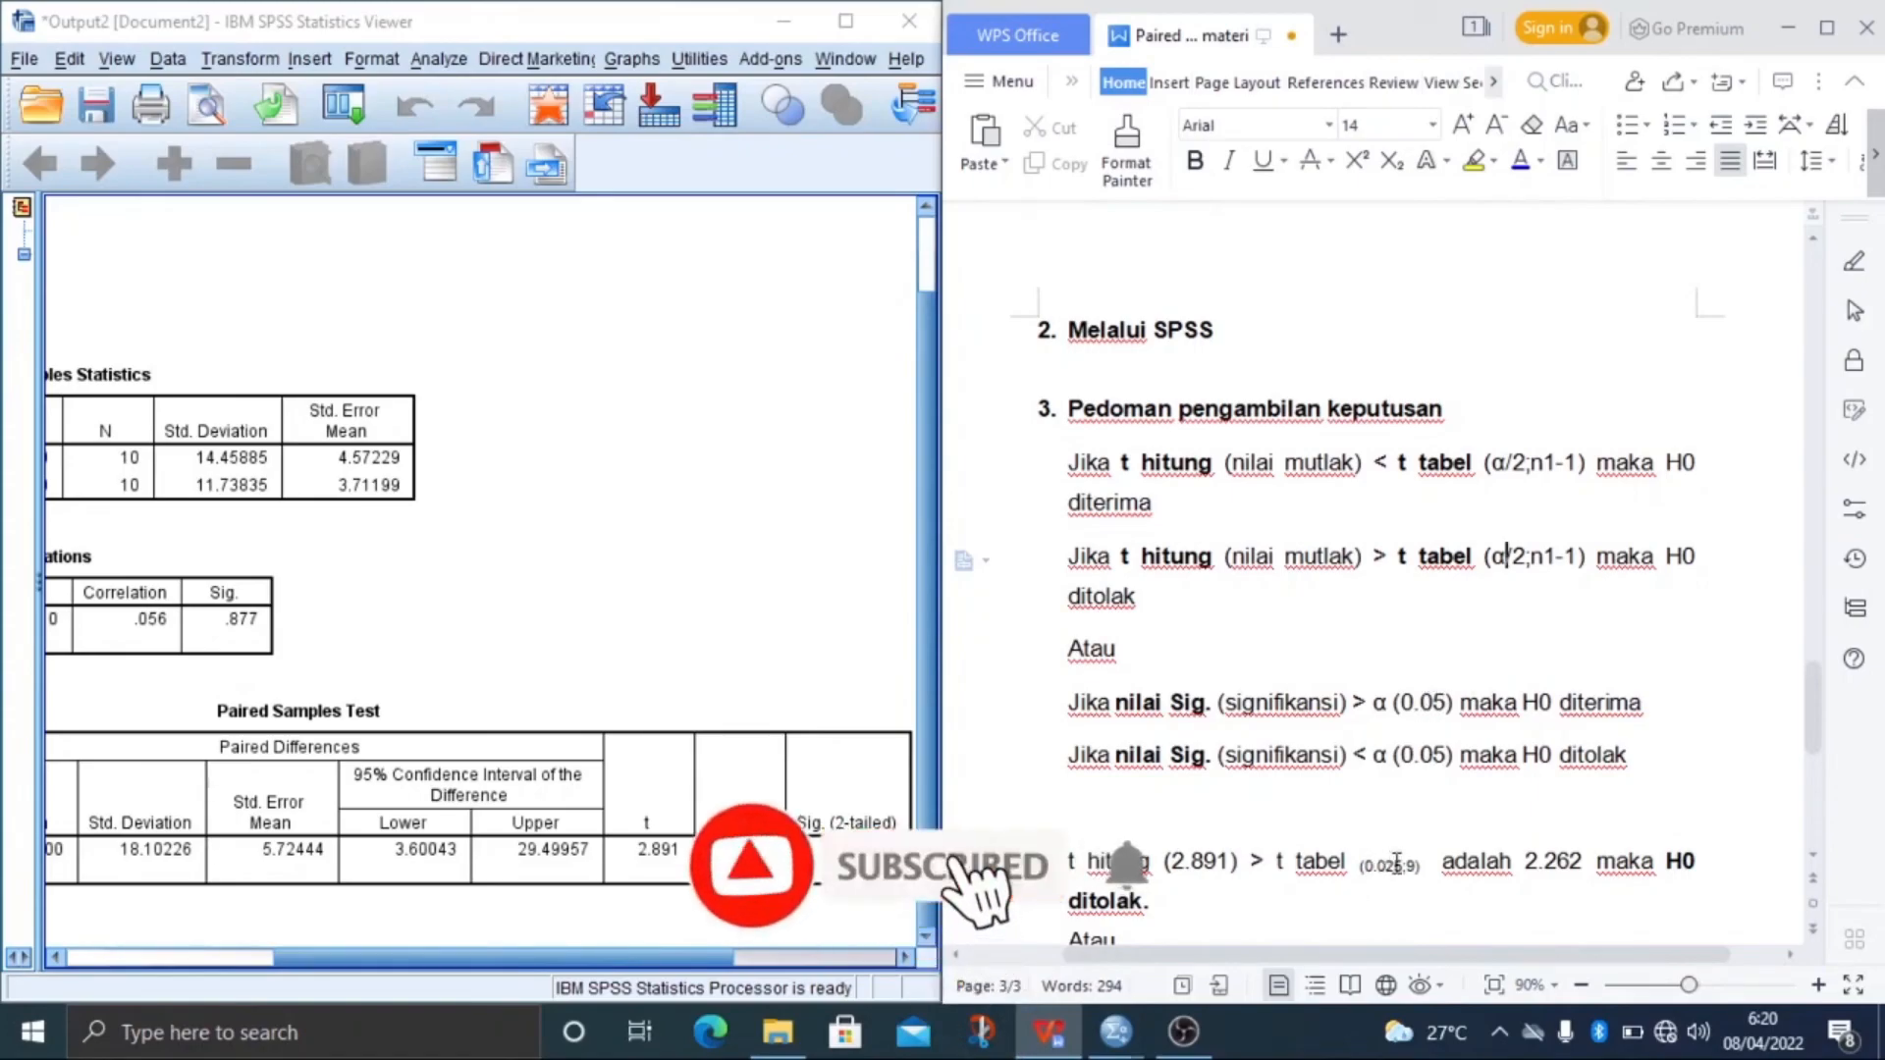
left_click(1412, 869)
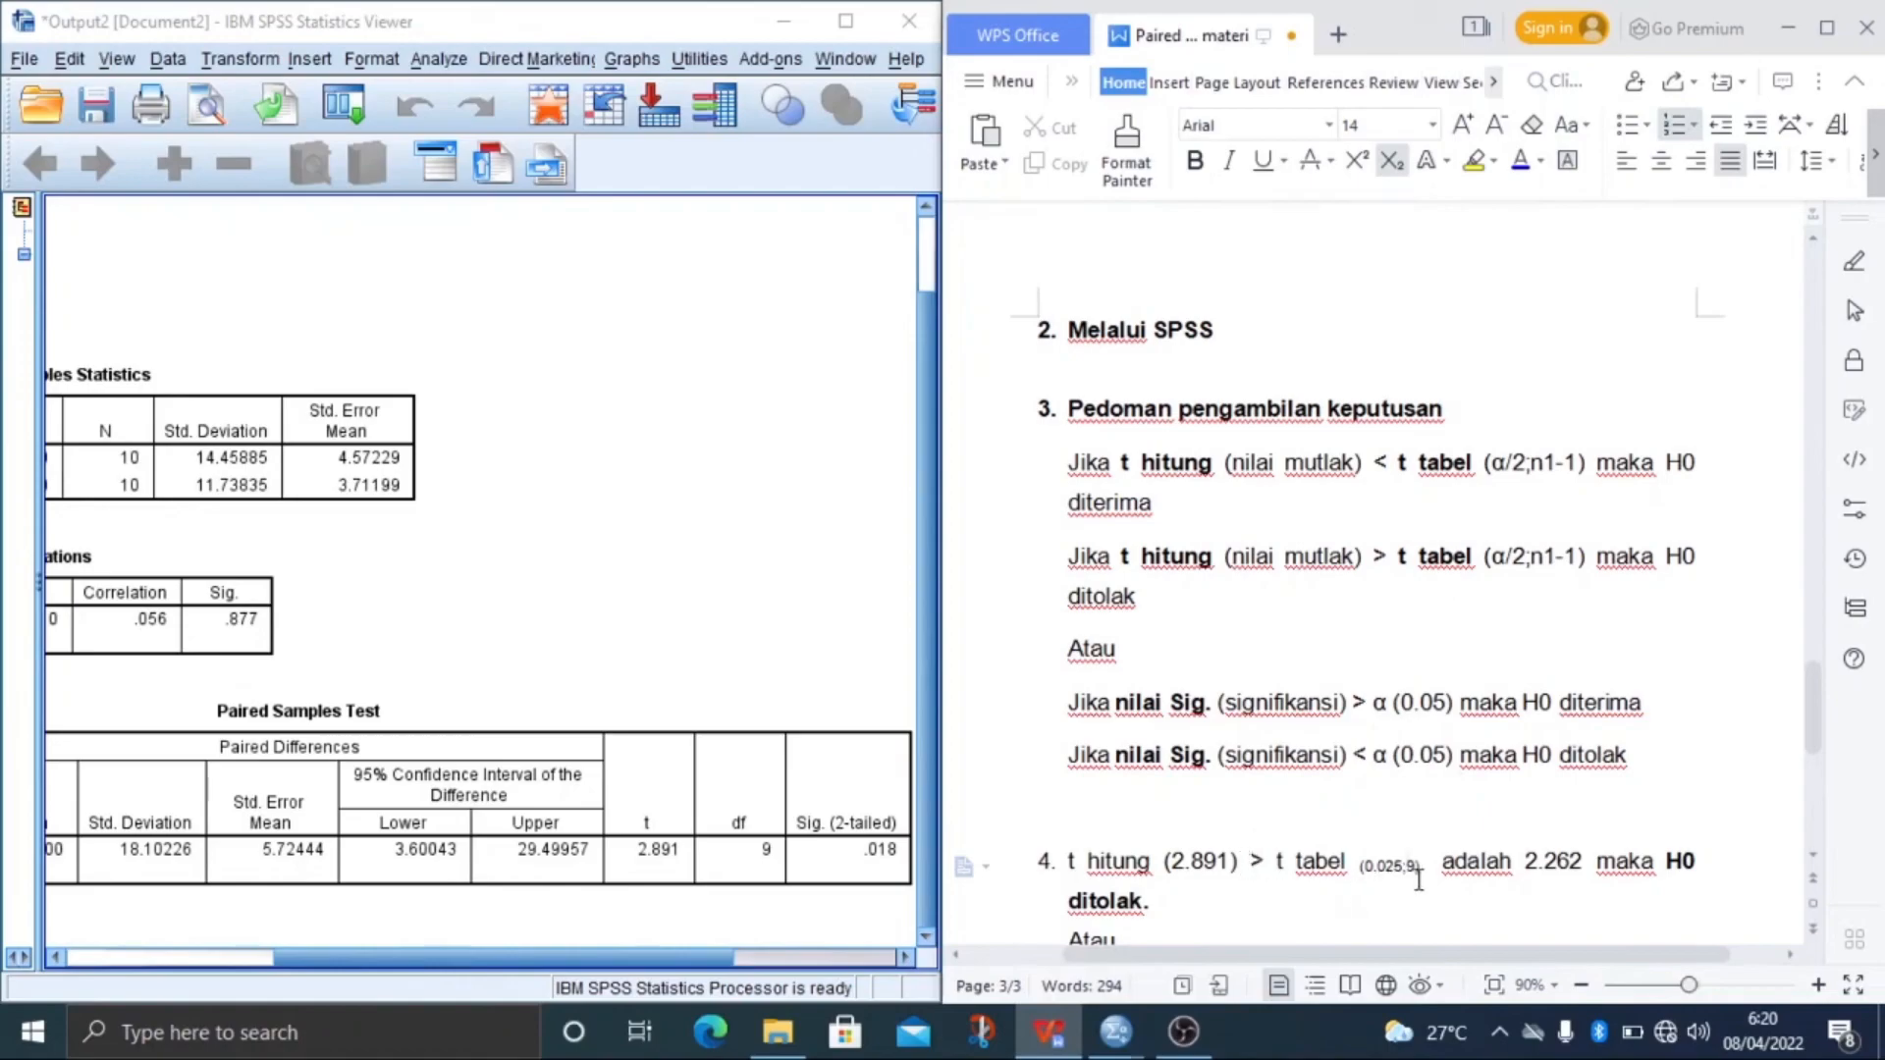
left_click(1588, 860)
left_click(1379, 866)
left_click(1448, 864)
Compare the output's Sig. (2-tailed) value with the document's Nilai Sig statement, and review the Kesimpulan and the hypothesis test steps.
scroll(1318, 815, "down", 3)
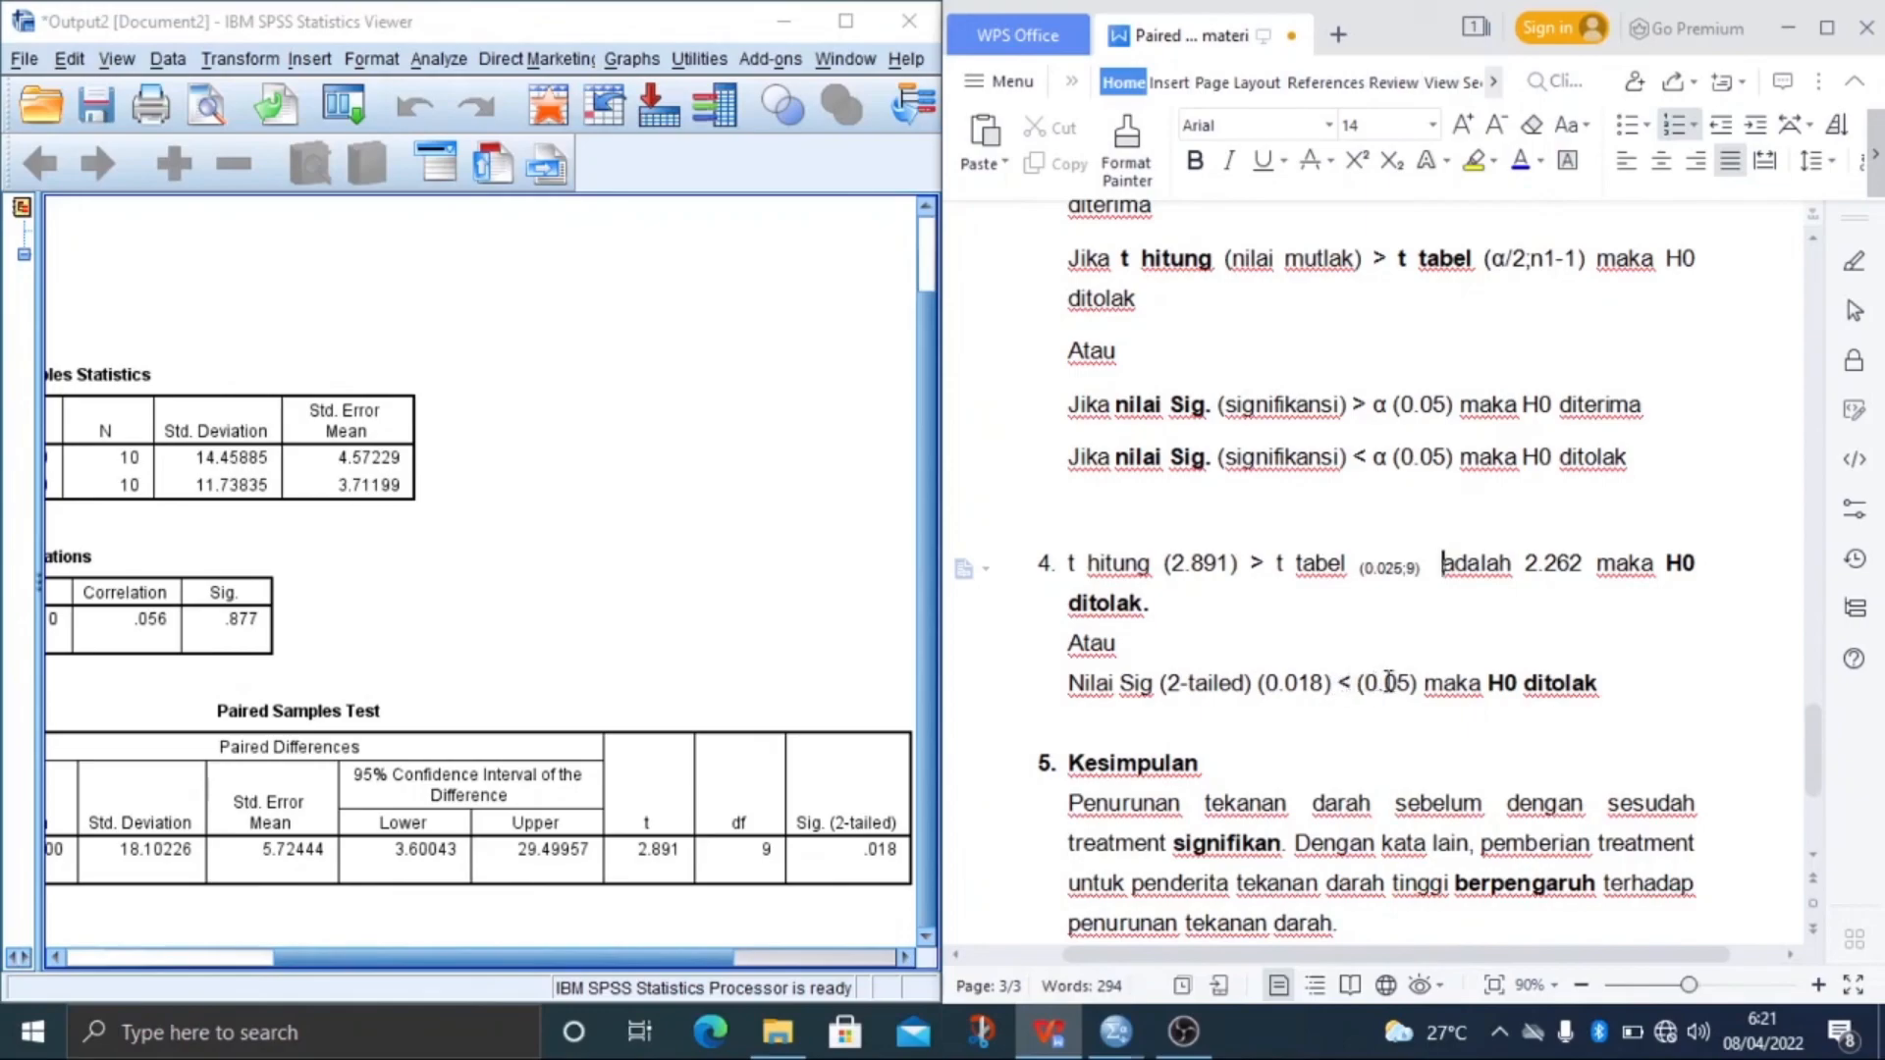
left_click(1633, 684)
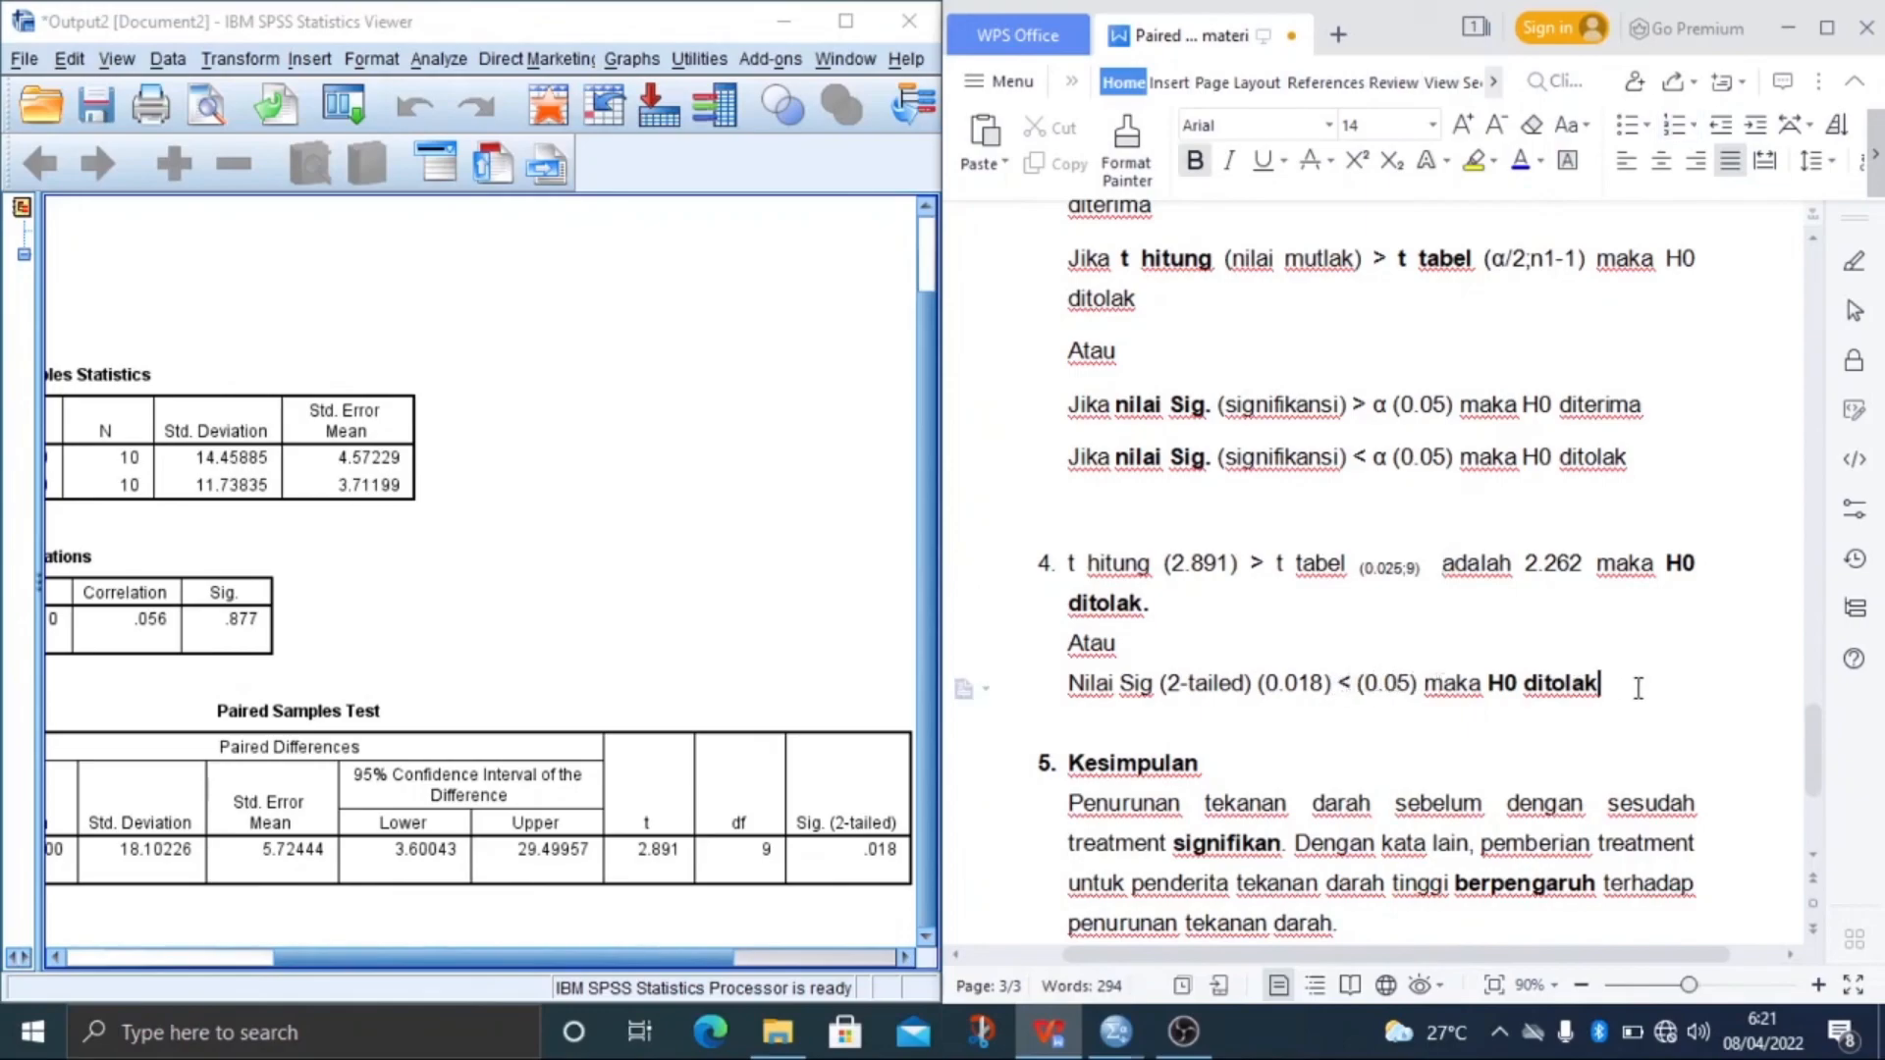
left_click(1282, 684)
left_click(823, 851)
scroll(1266, 724, "down", 2)
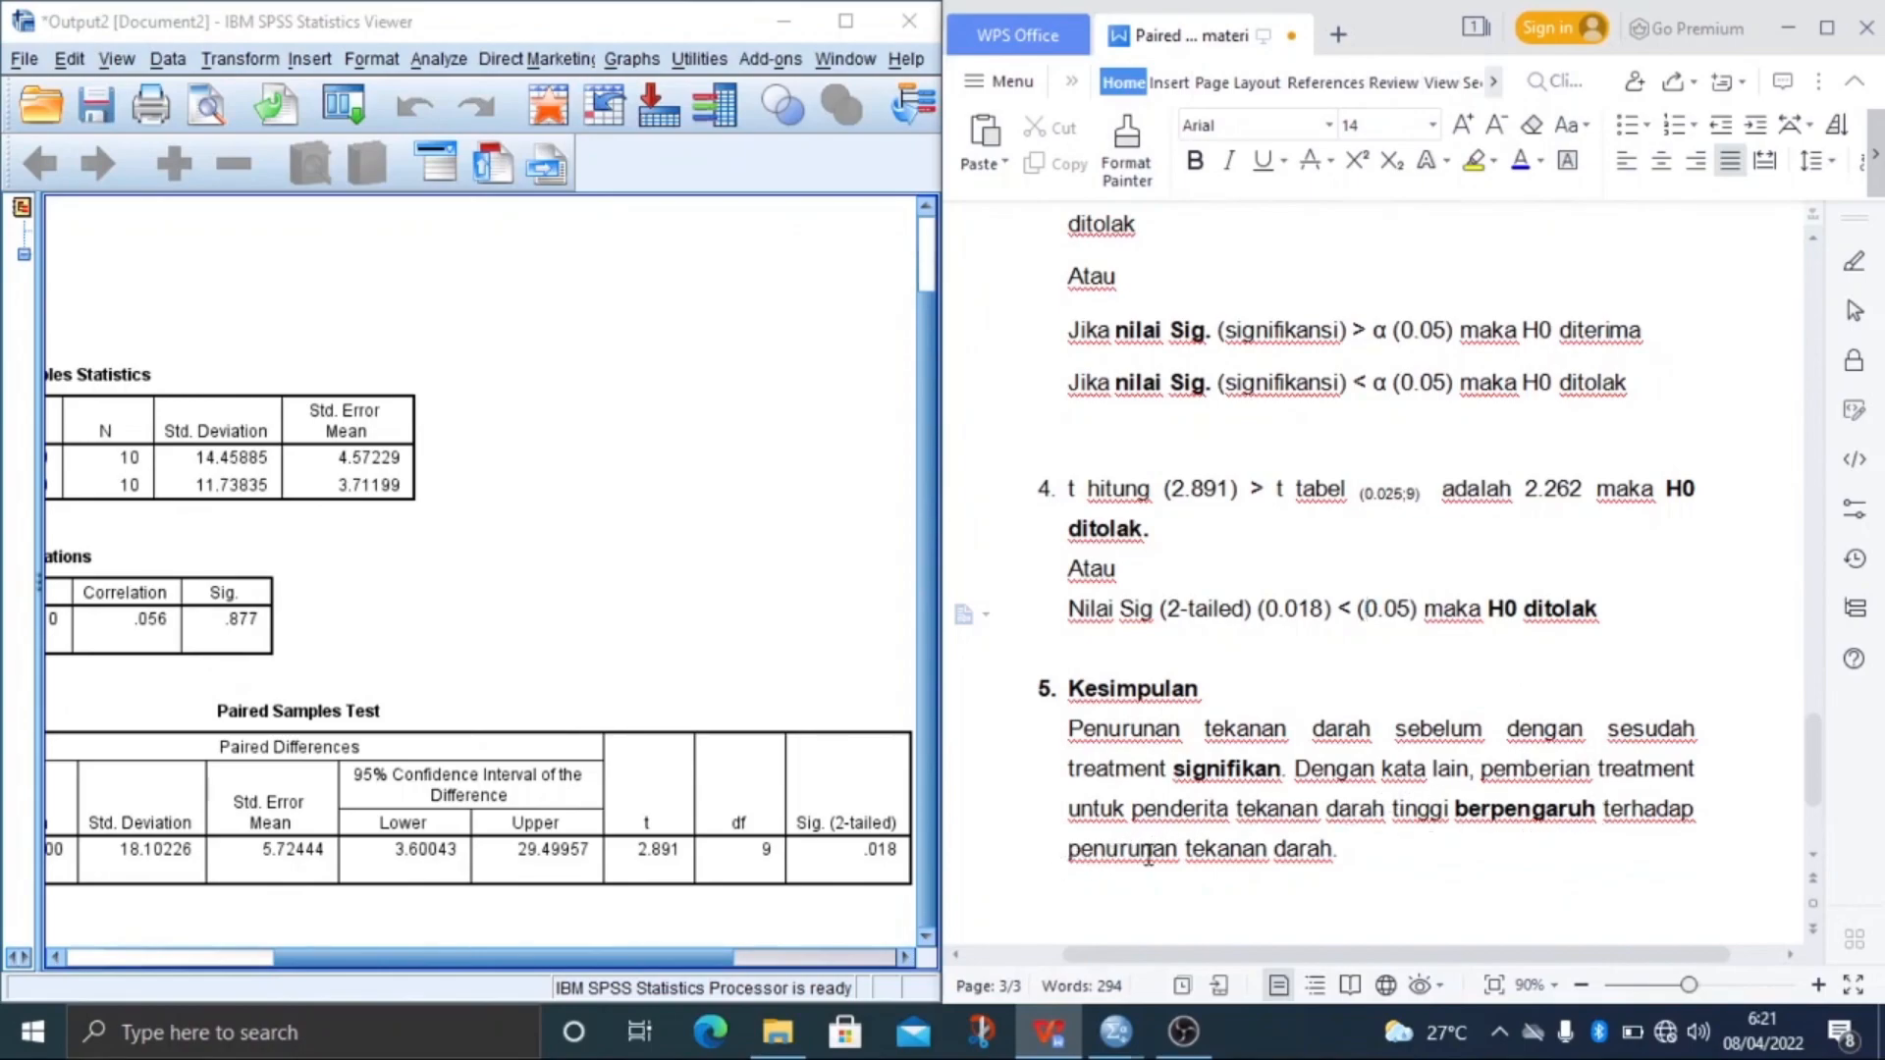
scroll(1355, 839, "down", 1)
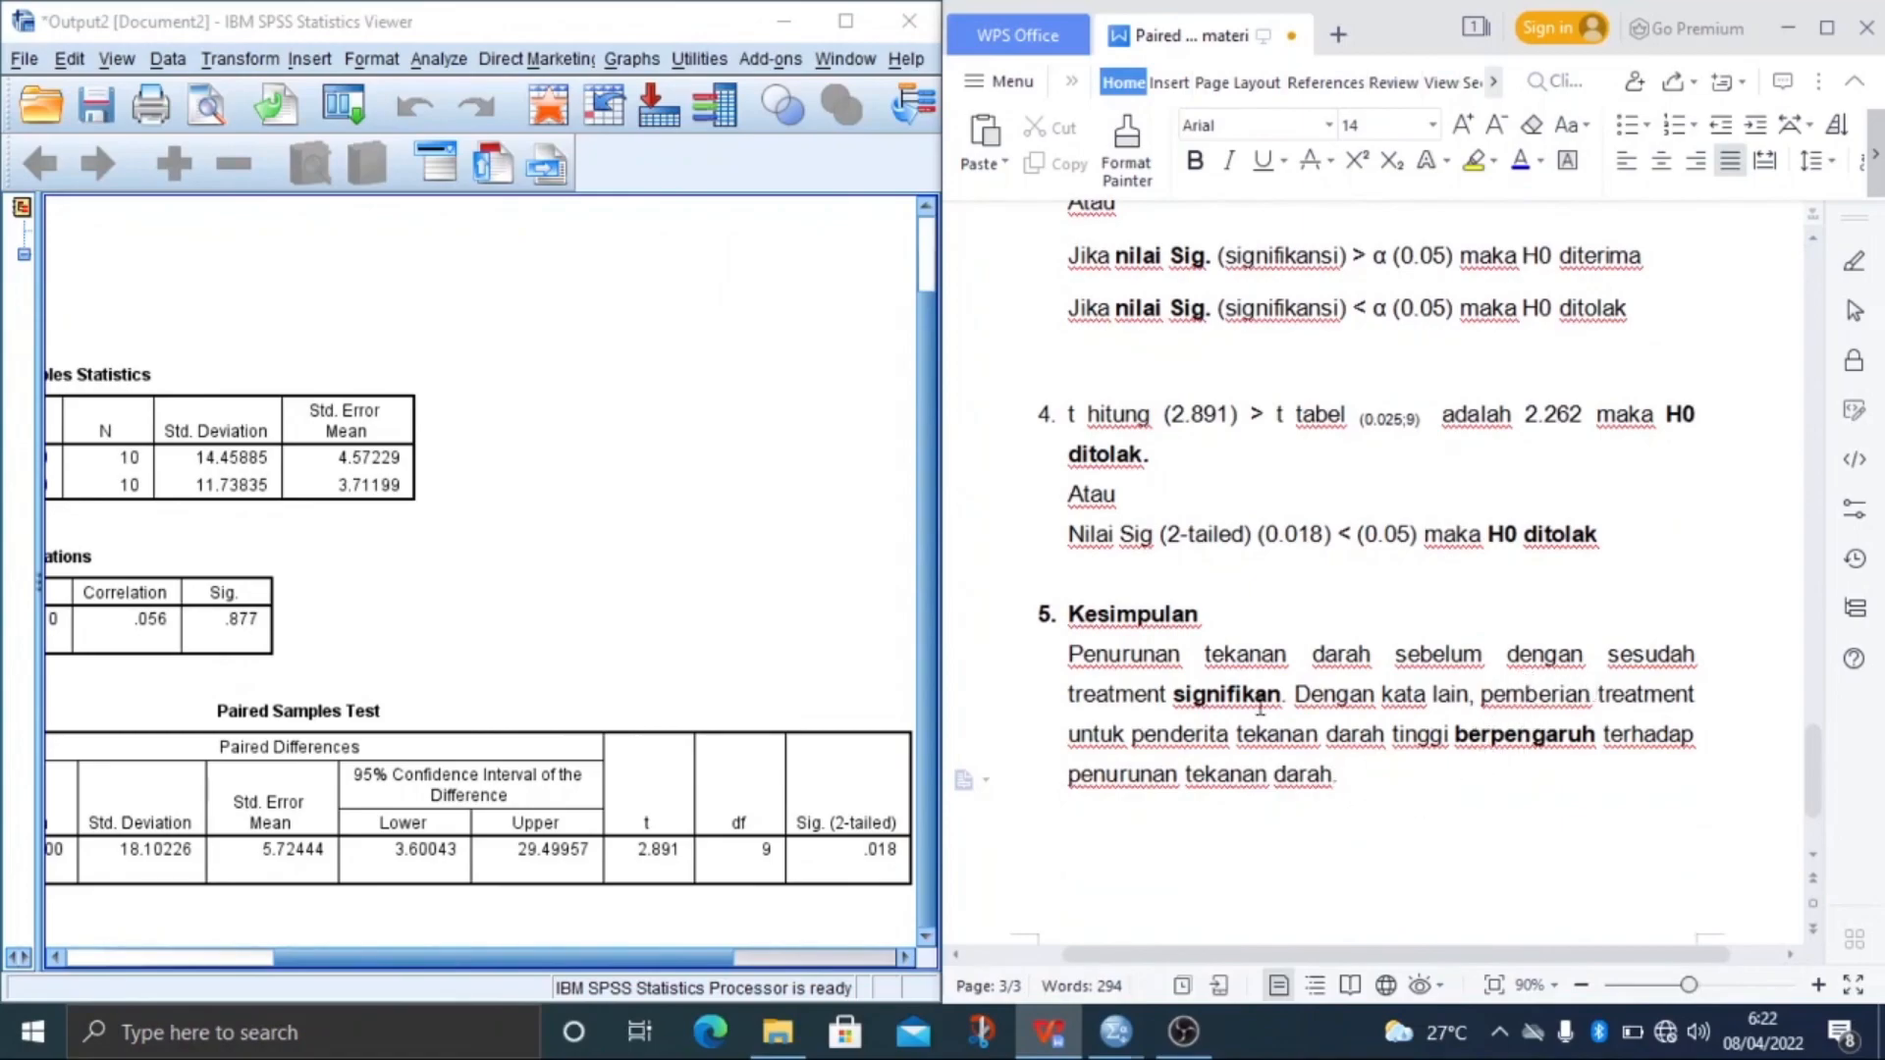
scroll(1260, 704, "up", 10)
scroll(1407, 730, "up", 15)
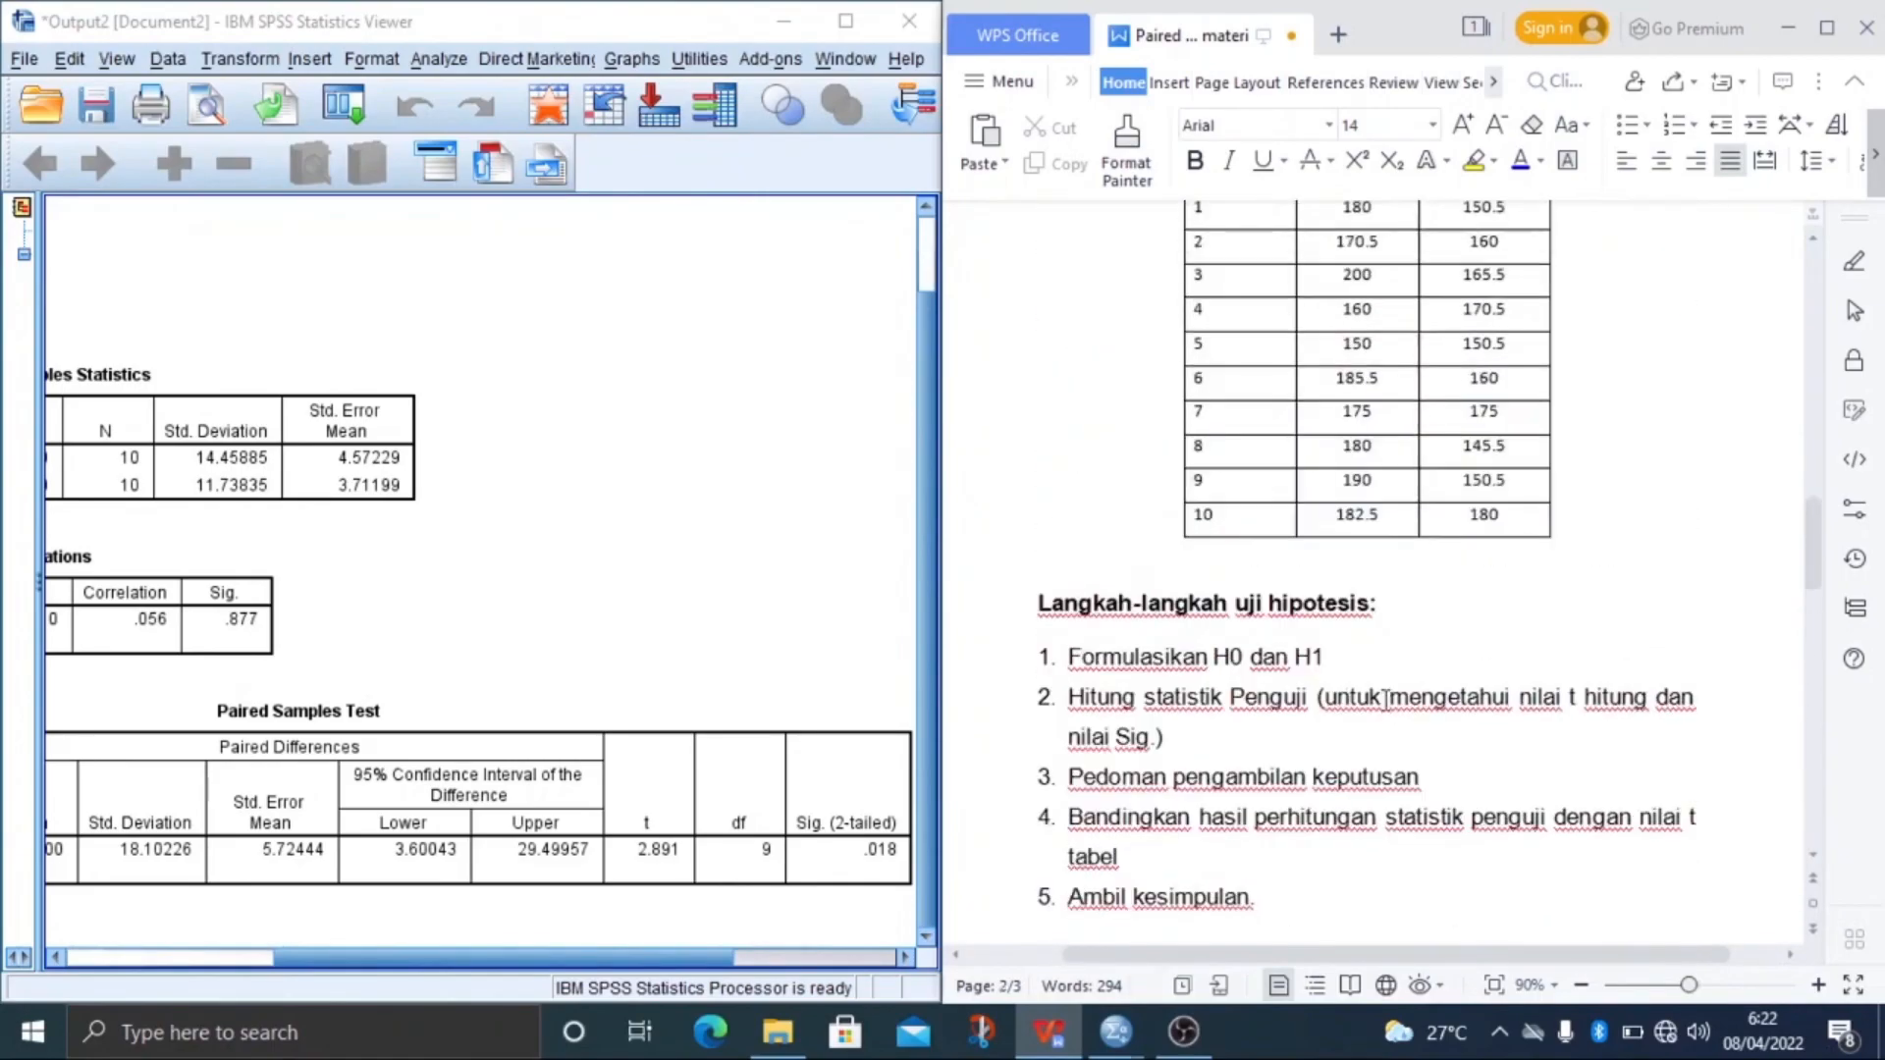